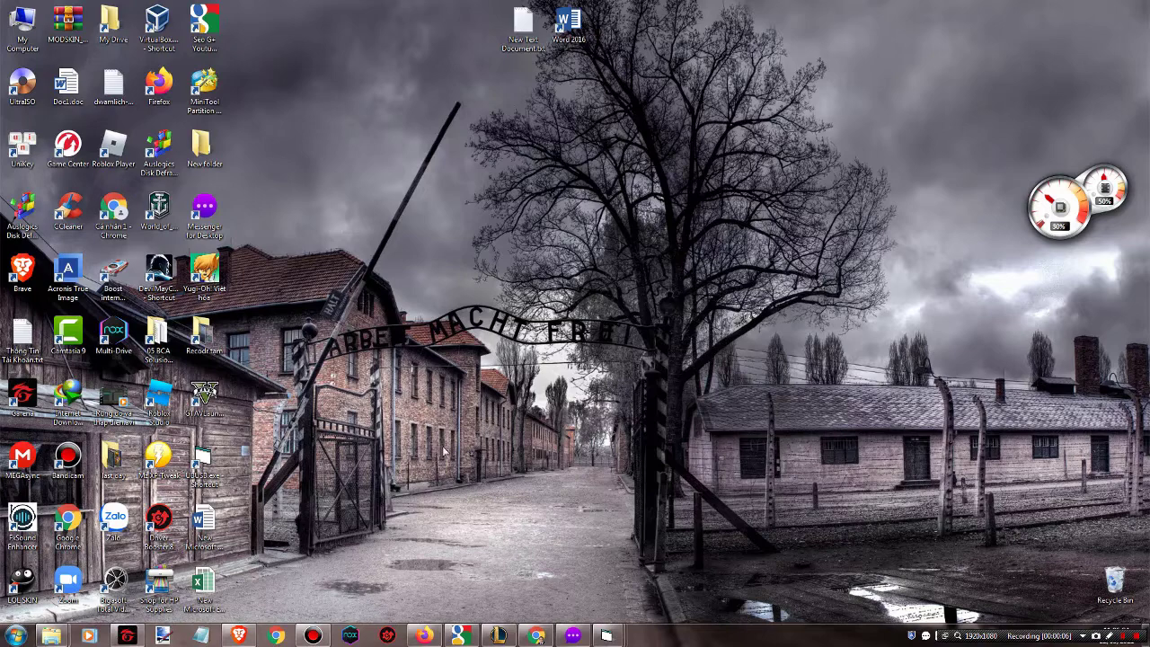
# Open Ultimate Boot USB, test-boot the USB drive in the QEMU emulator, and minimize the Ultimate Boot USB window
pyautogui.doubleClick(204, 462)
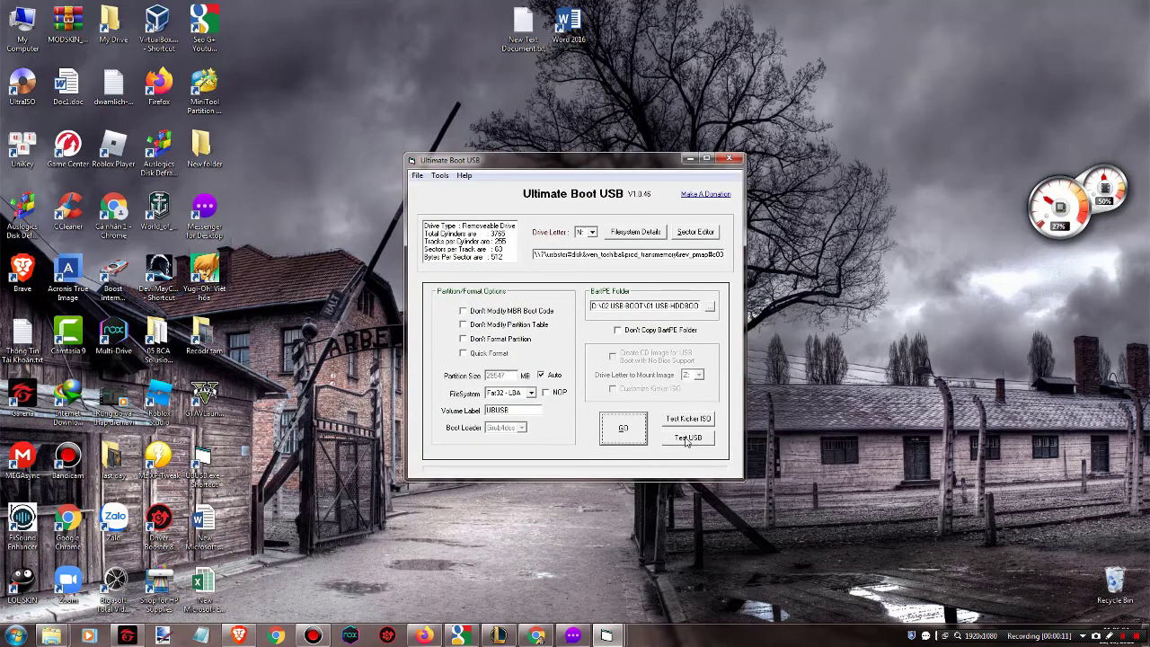
pyautogui.click(687, 438)
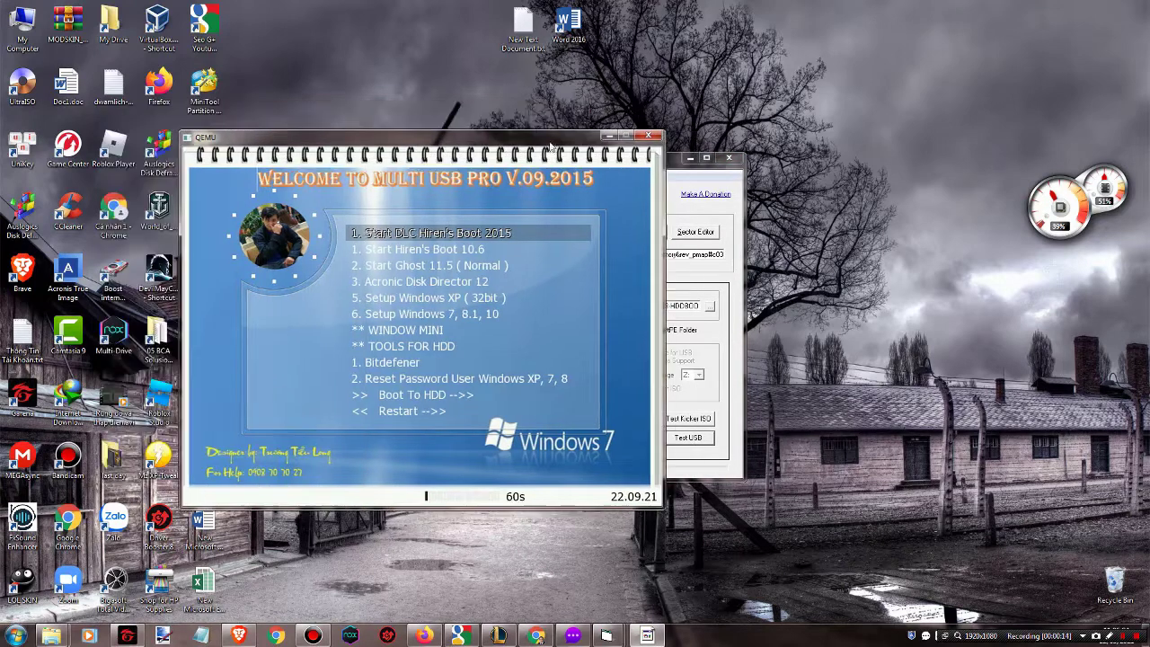
pyautogui.click(689, 158)
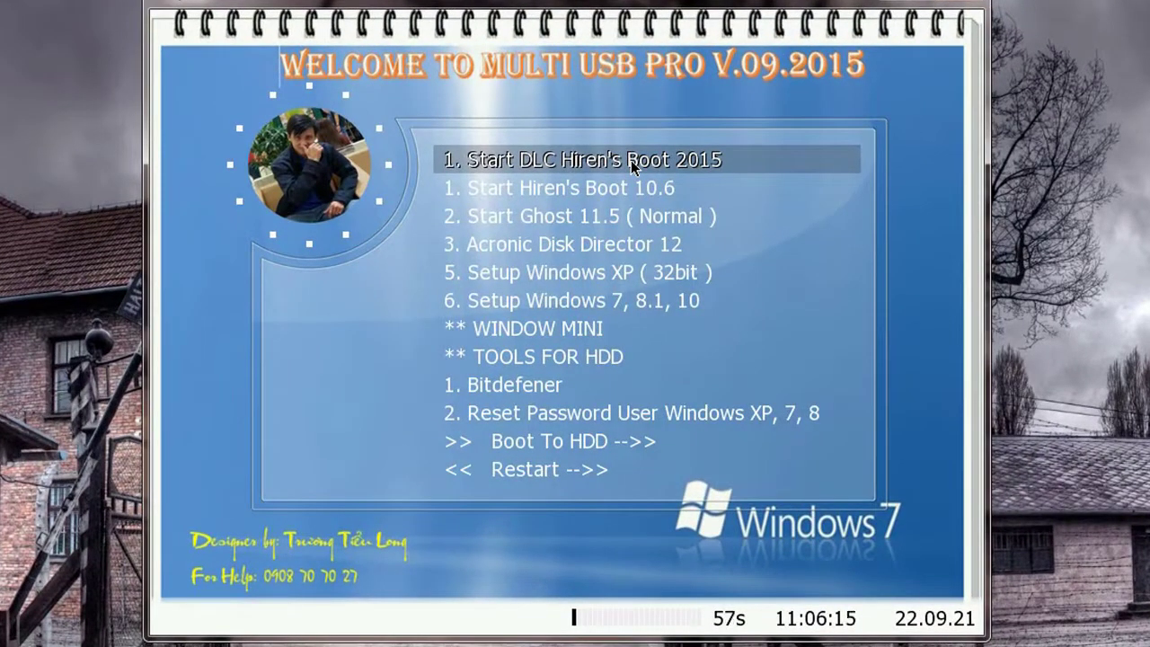
# Start Hiren's Boot 10.6 from the Multi USB Pro boot menu
pyautogui.press('Down')
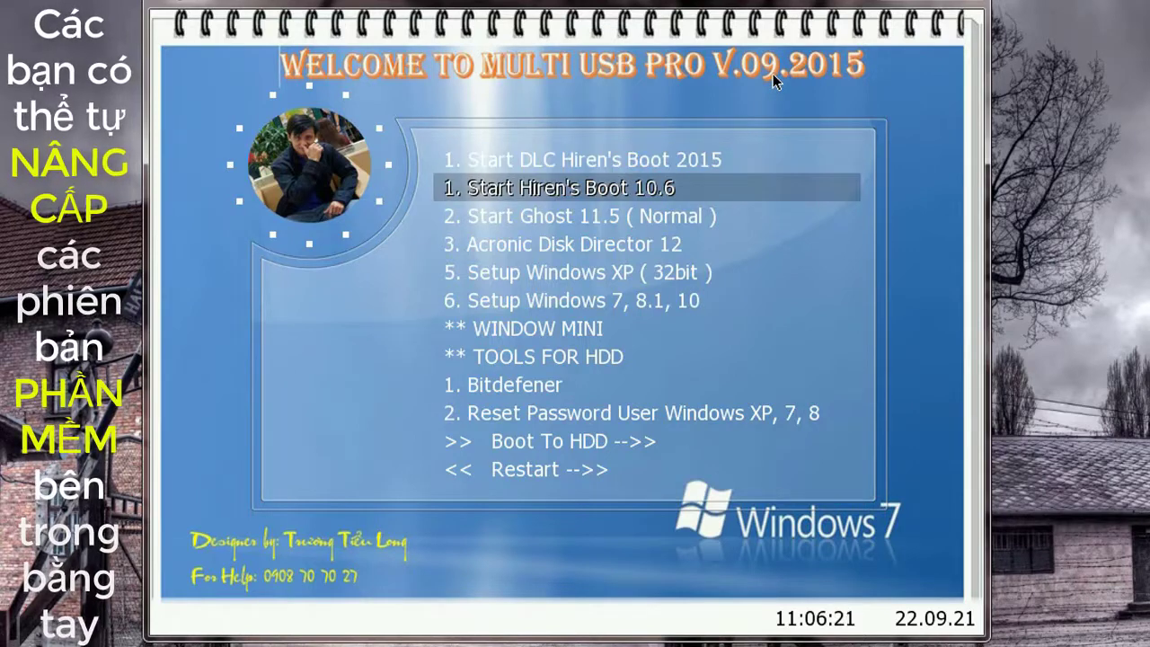
pyautogui.press('Down')
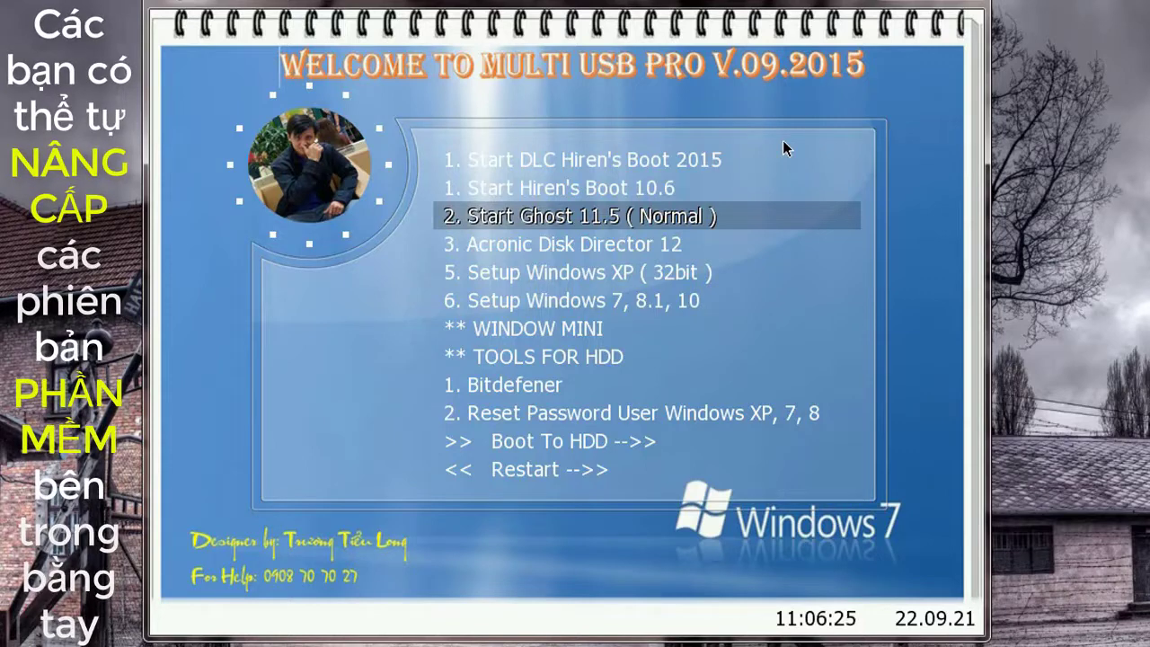
pyautogui.press('Up')
pyautogui.press('Up')
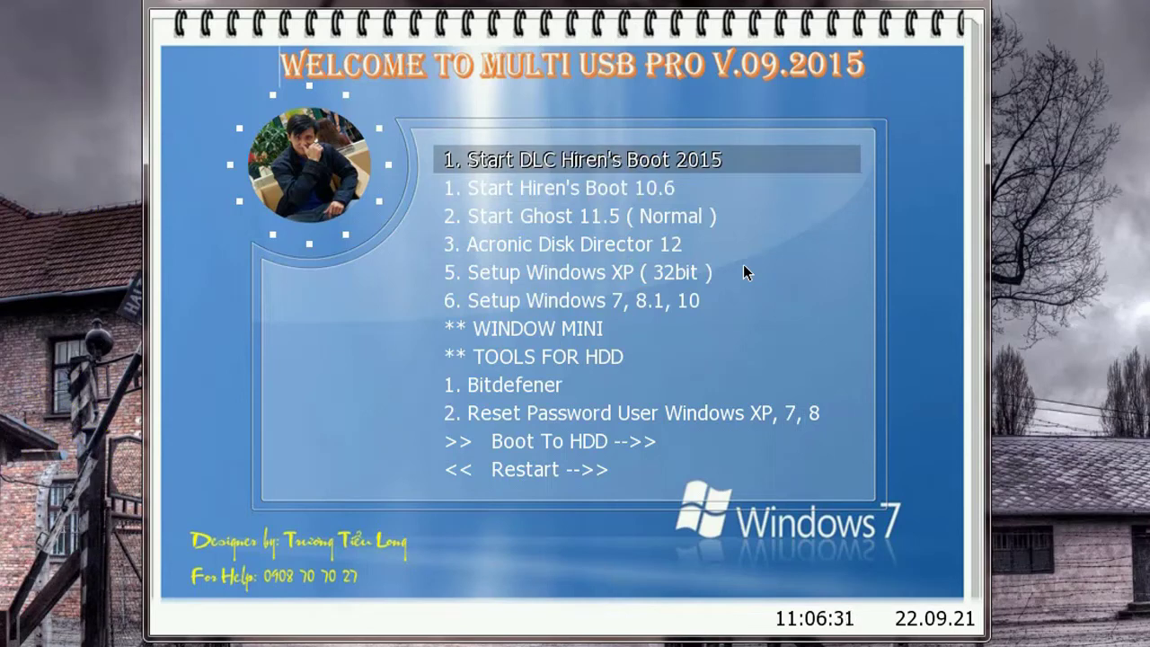
pyautogui.press('Down')
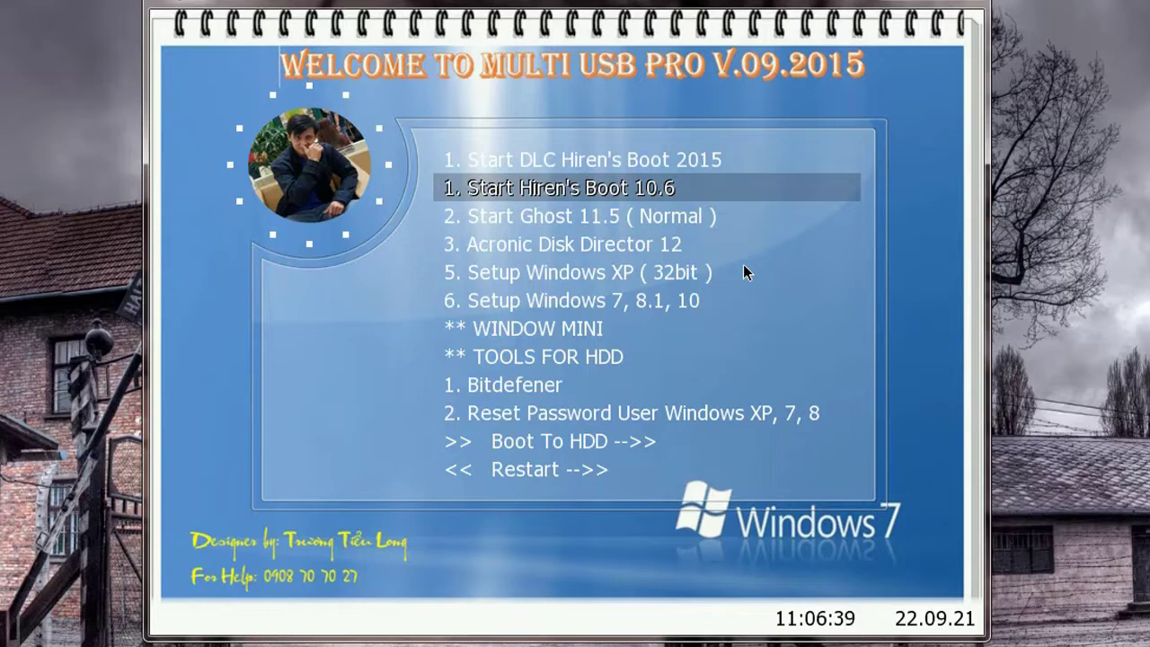
pyautogui.press('Return')
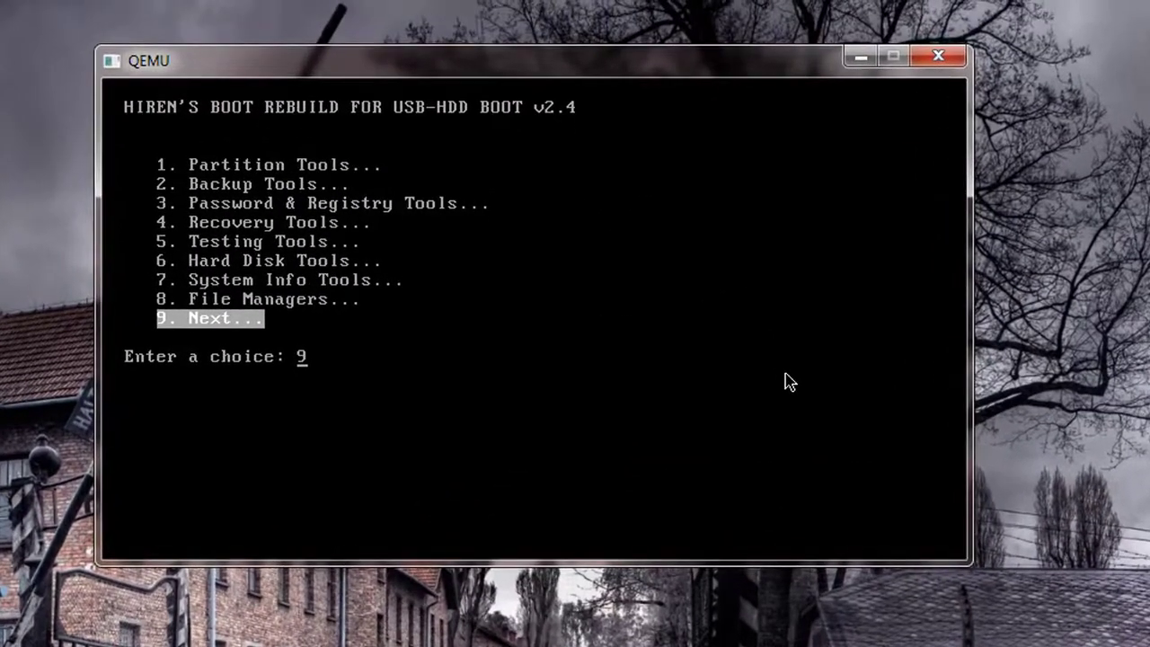
# Enter the Hard Disk Tools category of the Hiren's Boot Rebuild menu
pyautogui.press('Up')
pyautogui.press('Up')
pyautogui.press('Up')
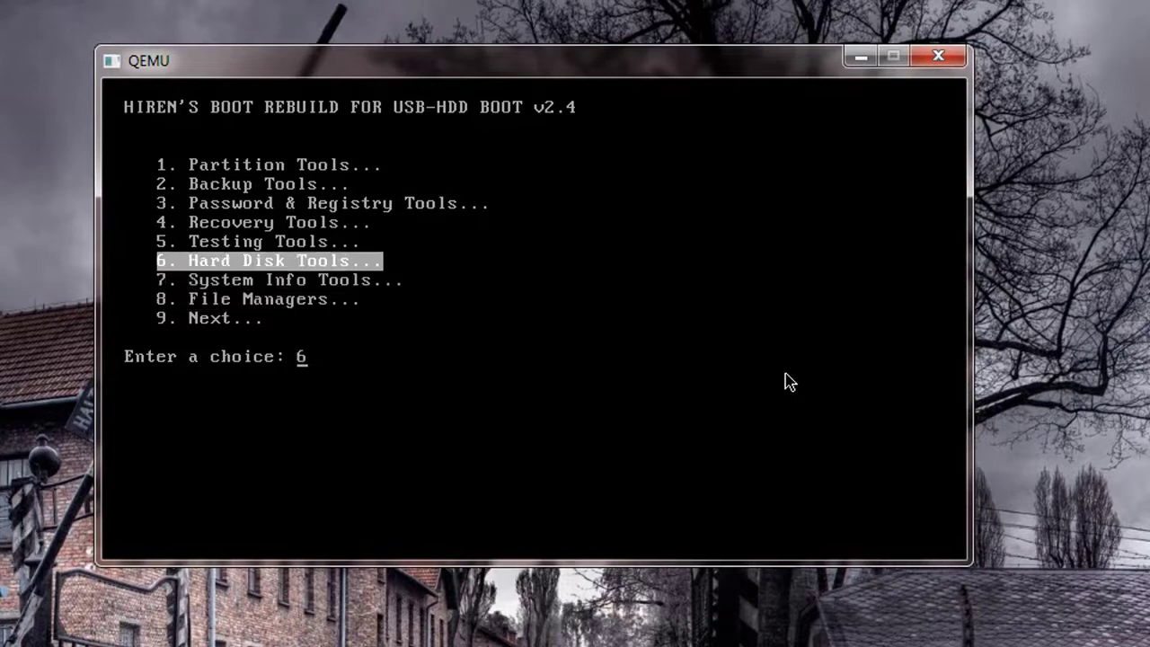
pyautogui.press('Return')
# Advance to the last page of hard disk tools and highlight HDD Regenerator 1.71
pyautogui.press('Up')
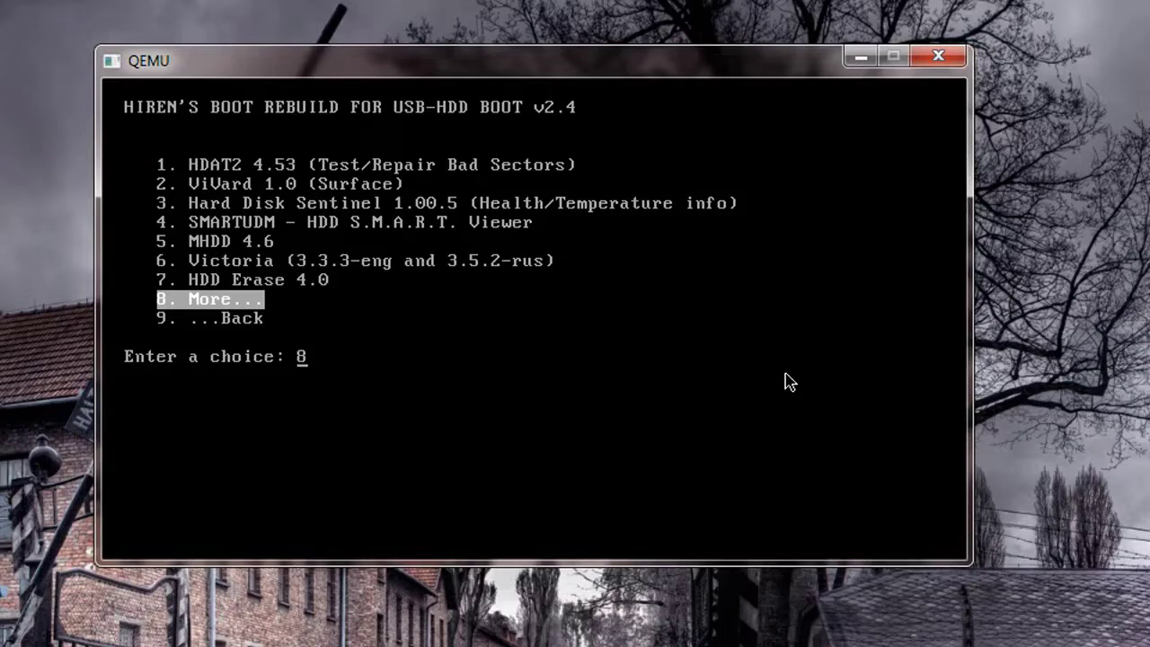
pyautogui.press('Return')
pyautogui.press('Down')
pyautogui.press('Up')
pyautogui.press('Return')
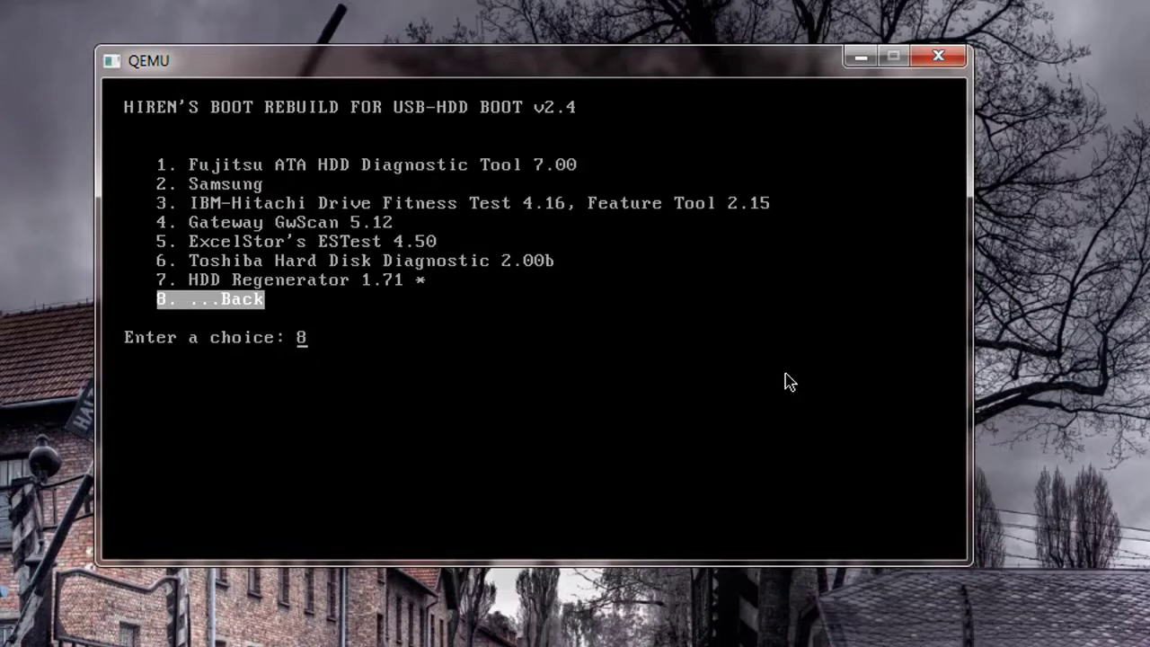
pyautogui.press('Up')
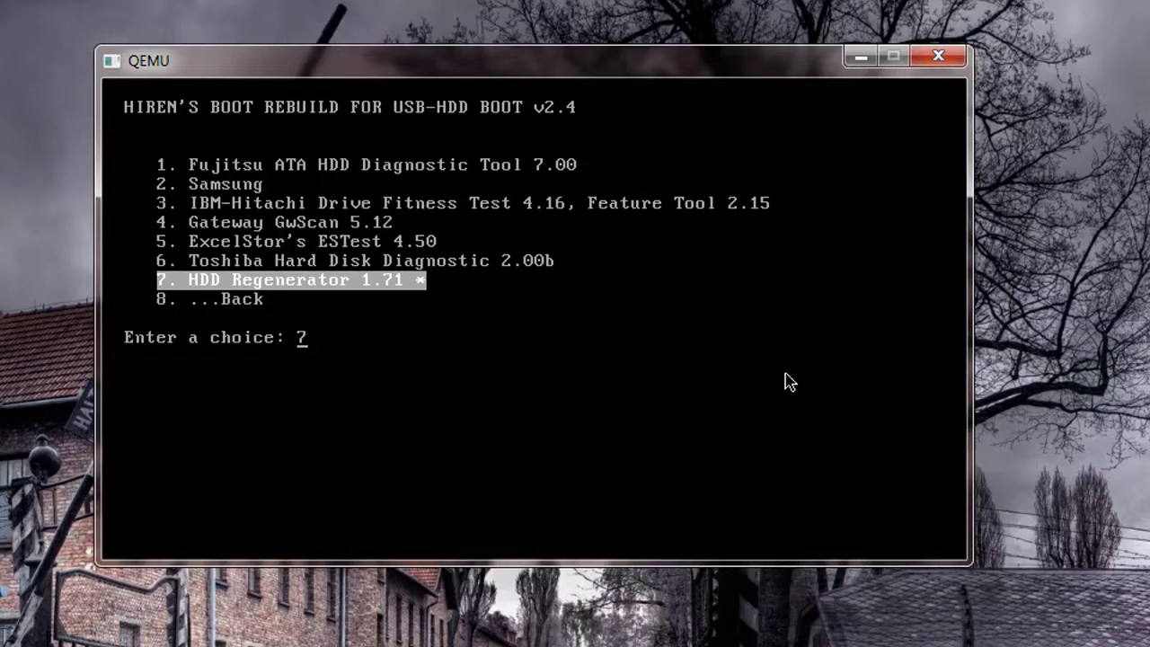
pyautogui.press('Down')
pyautogui.press('Up')
pyautogui.press('Down')
pyautogui.press('Up')
pyautogui.press('Down')
pyautogui.press('Up')
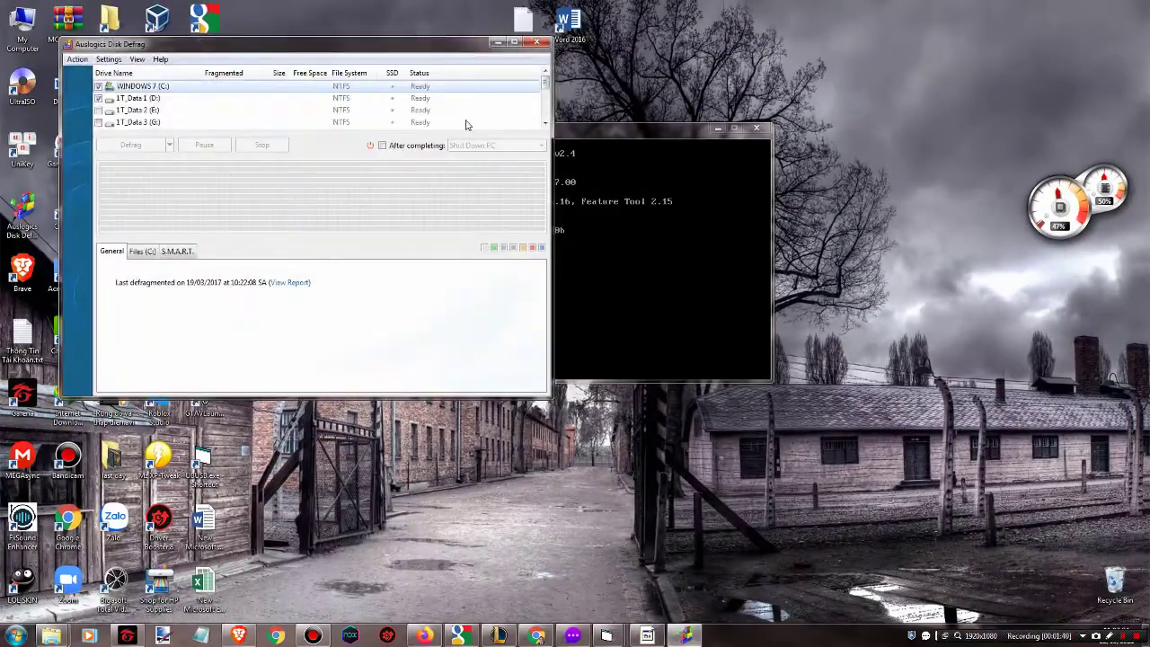
# In Auslogics Disk Defrag, exclude 1T_Data 1 (D:), and run then stop a defragmentation of WINDOWS 7 (C:) only
pyautogui.moveTo(167, 43); pyautogui.dragTo(438, 90)
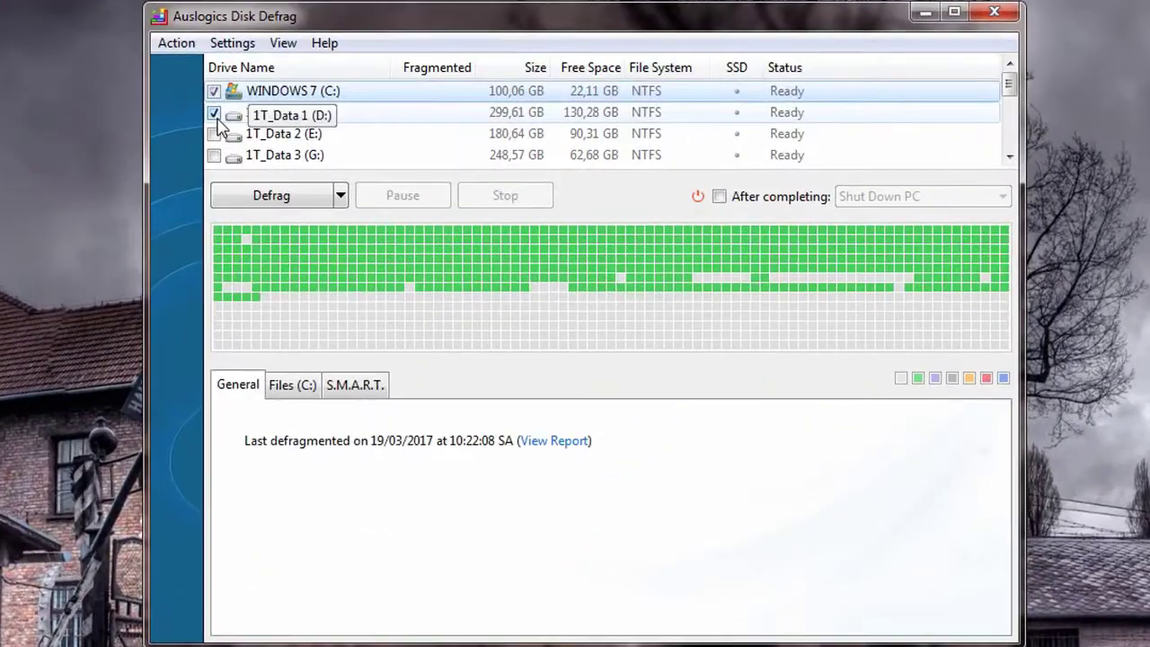
pyautogui.click(369, 145)
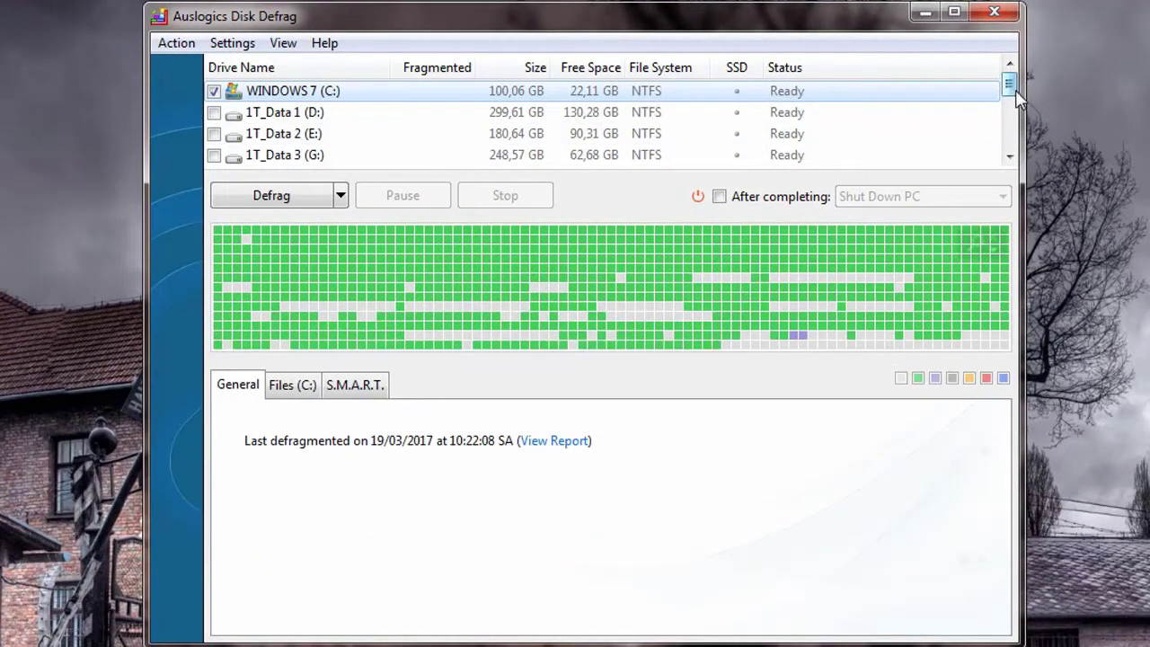
pyautogui.moveTo(1010, 86)
pyautogui.mouseDown()
pyautogui.moveTo(1013, 155)
pyautogui.moveTo(1011, 80)
pyautogui.mouseUp()
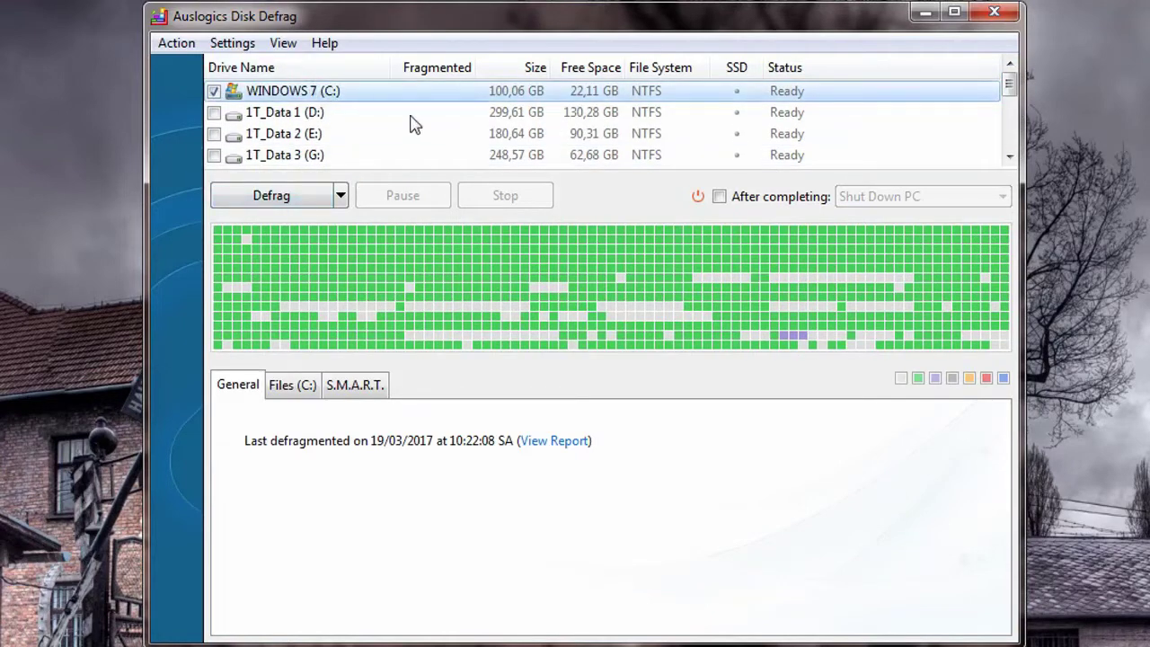
pyautogui.click(296, 199)
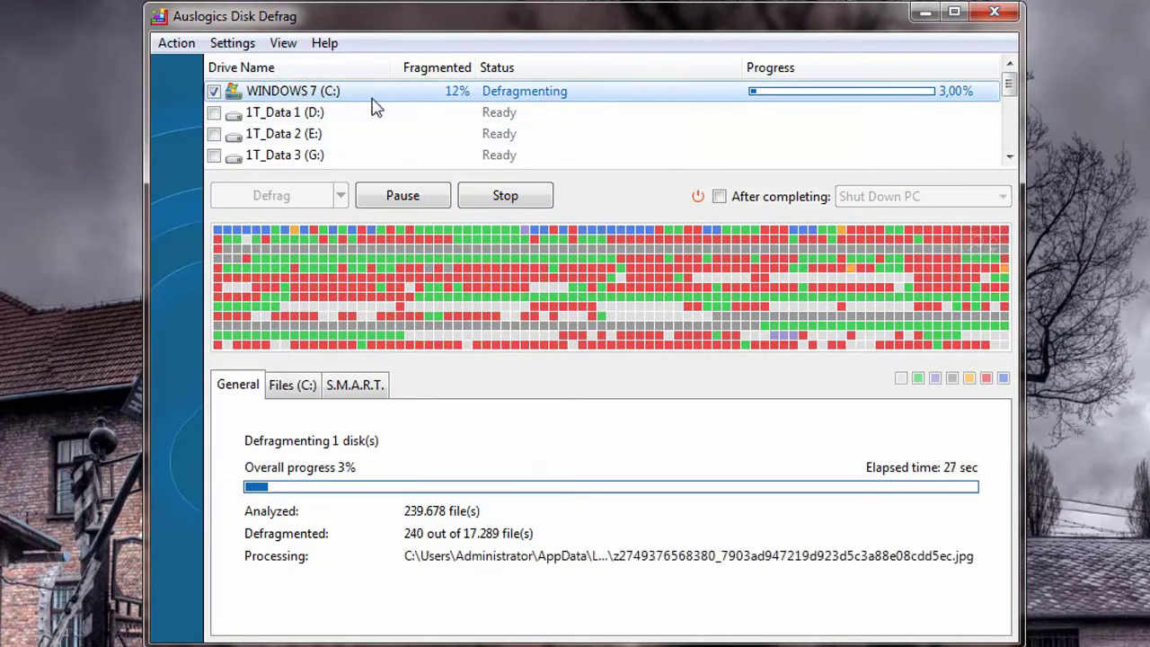
pyautogui.click(531, 199)
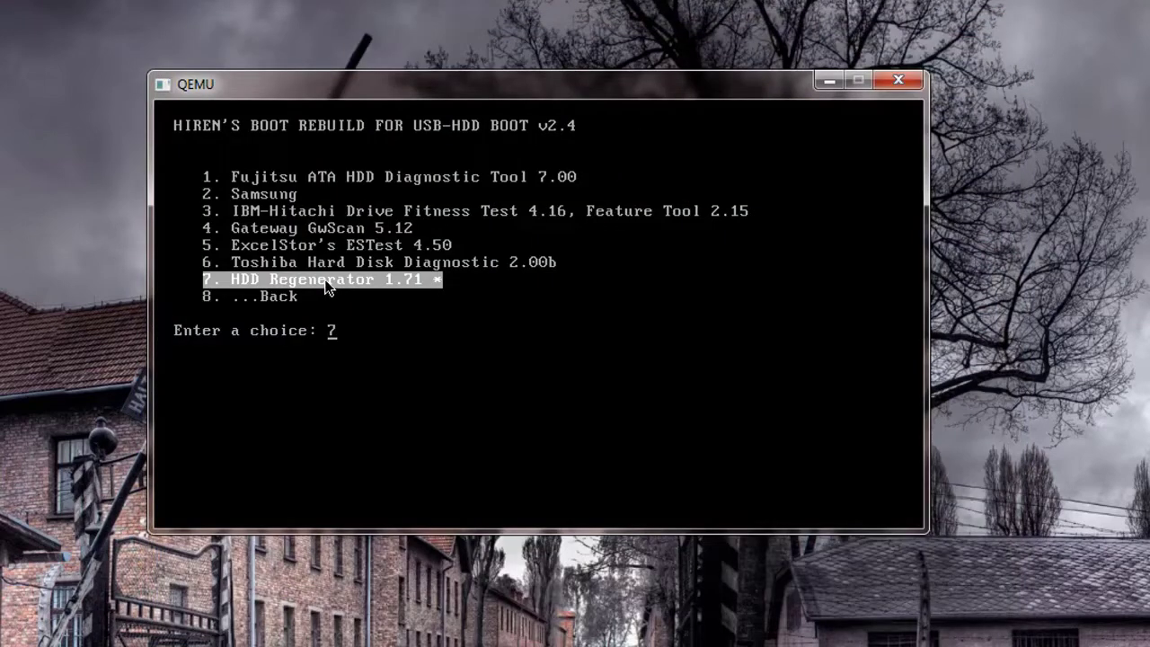
pyautogui.press('Up')
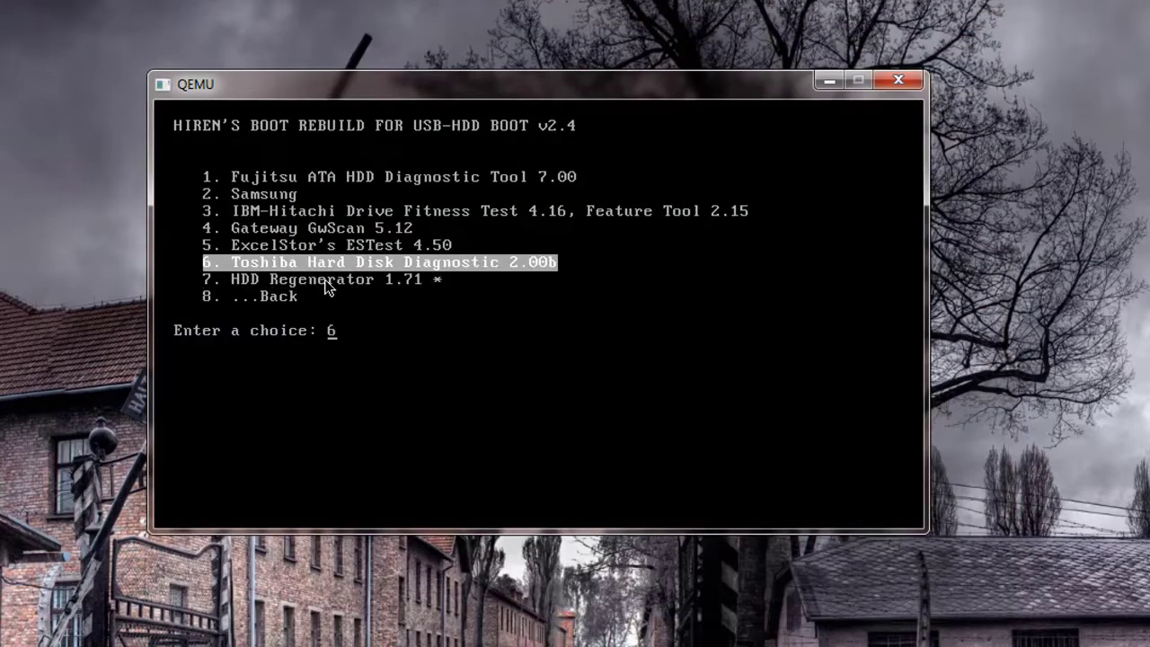
pyautogui.press('Down')
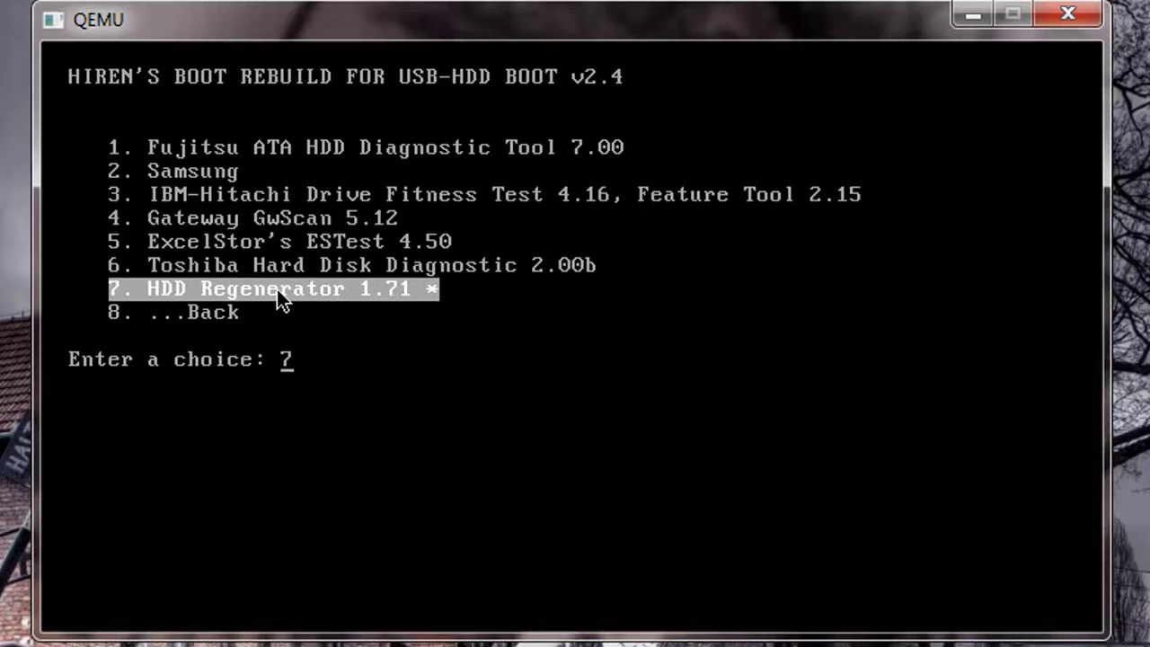
pyautogui.press('Down')
pyautogui.press('Up')
pyautogui.press('Down')
pyautogui.press('Up')
pyautogui.press('Down')
pyautogui.press('Up')
# Go back through all the hard disk tools pages to leave the Hard Disk Tools category
pyautogui.press('Down')
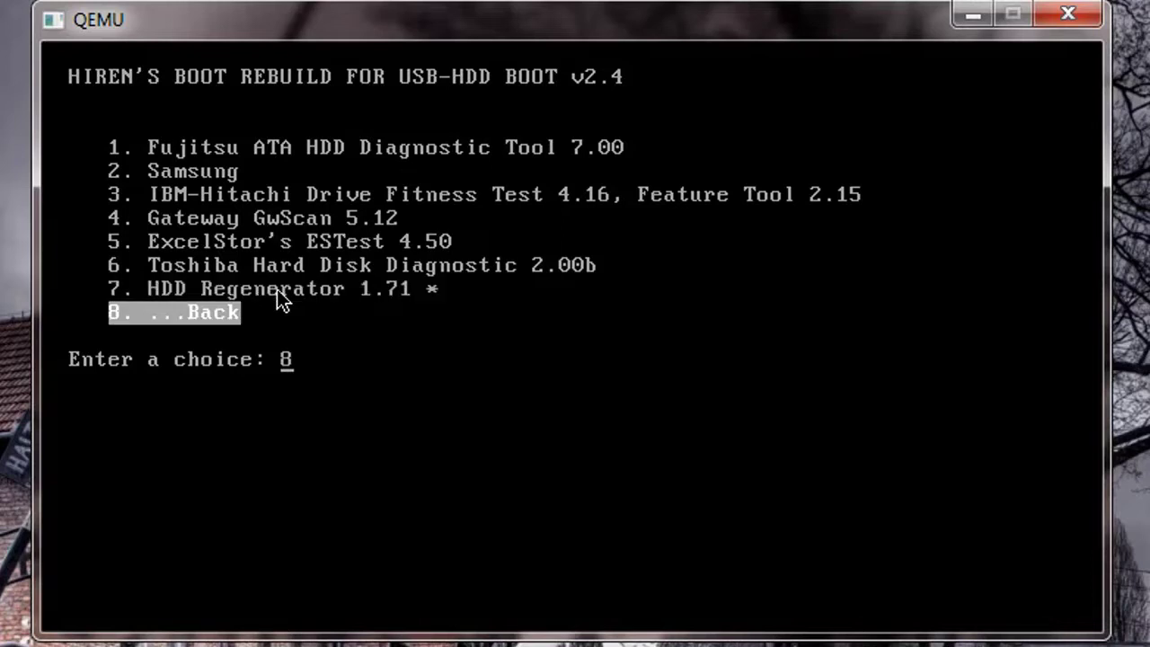
pyautogui.press('Return')
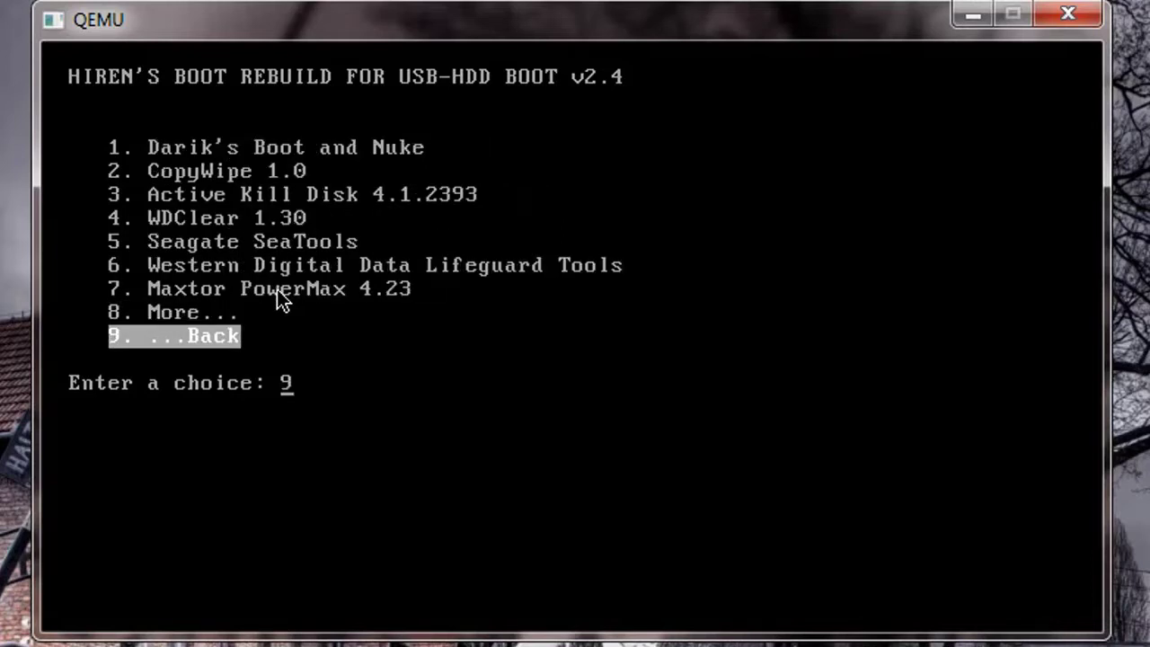
pyautogui.press('Return')
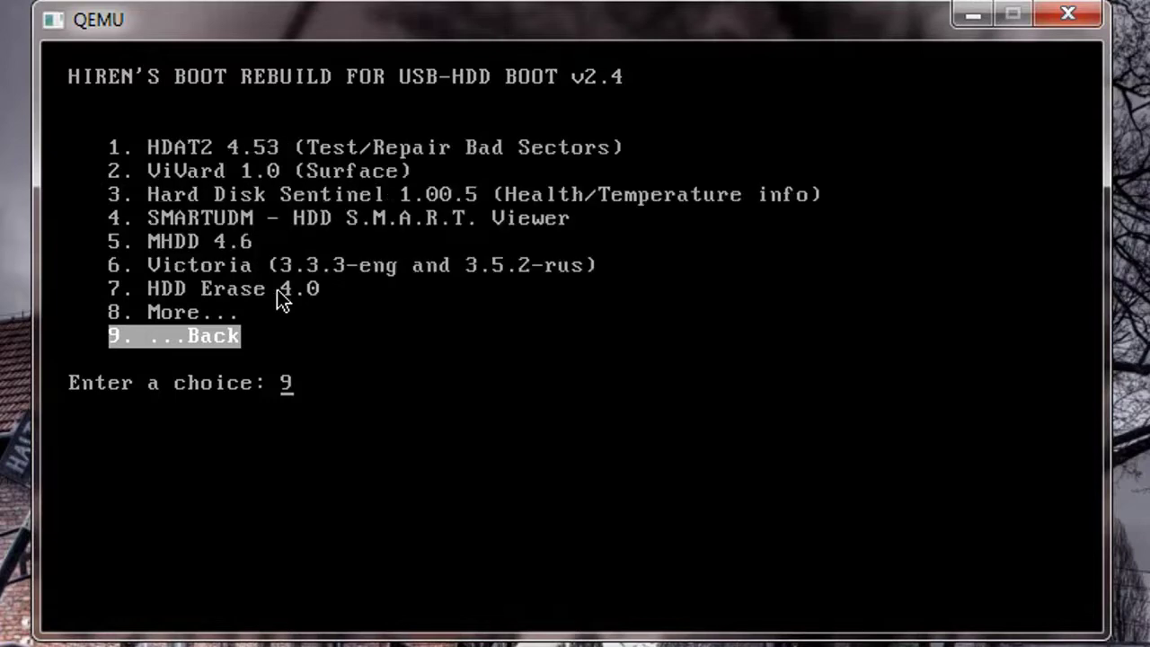
pyautogui.press('Return')
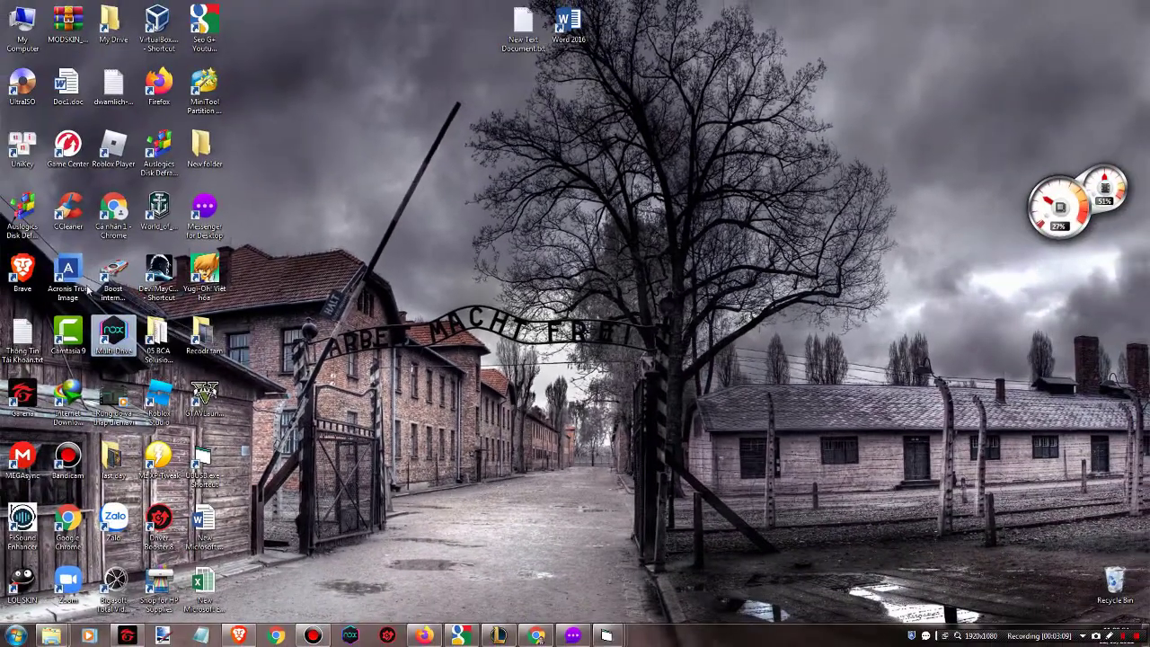
# Reopen Ultimate Boot USB, test-boot the USB drive in QEMU again, release the mouse grab, and minimize the Ultimate Boot USB window
pyautogui.doubleClick(203, 463)
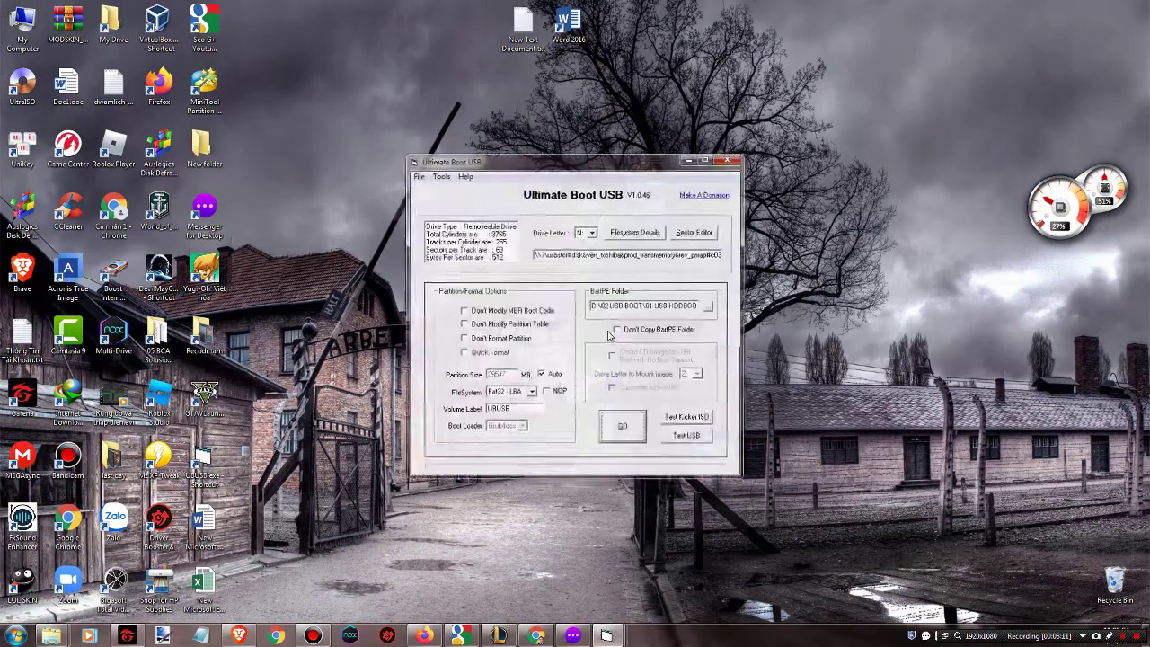
pyautogui.click(688, 438)
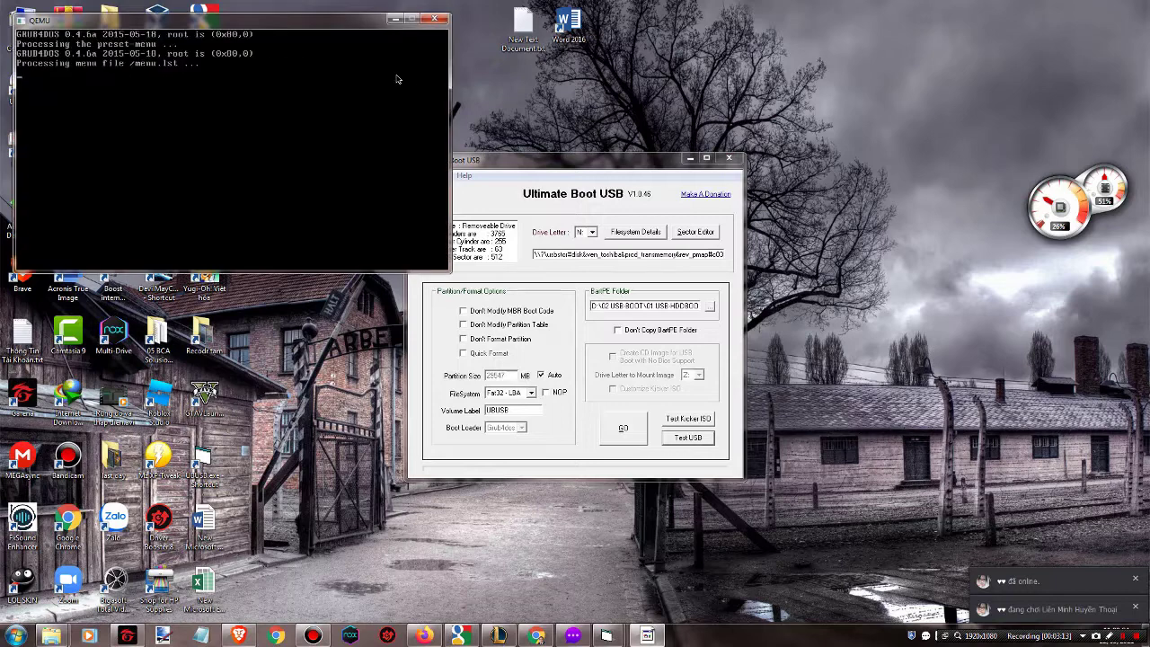
pyautogui.click(352, 36)
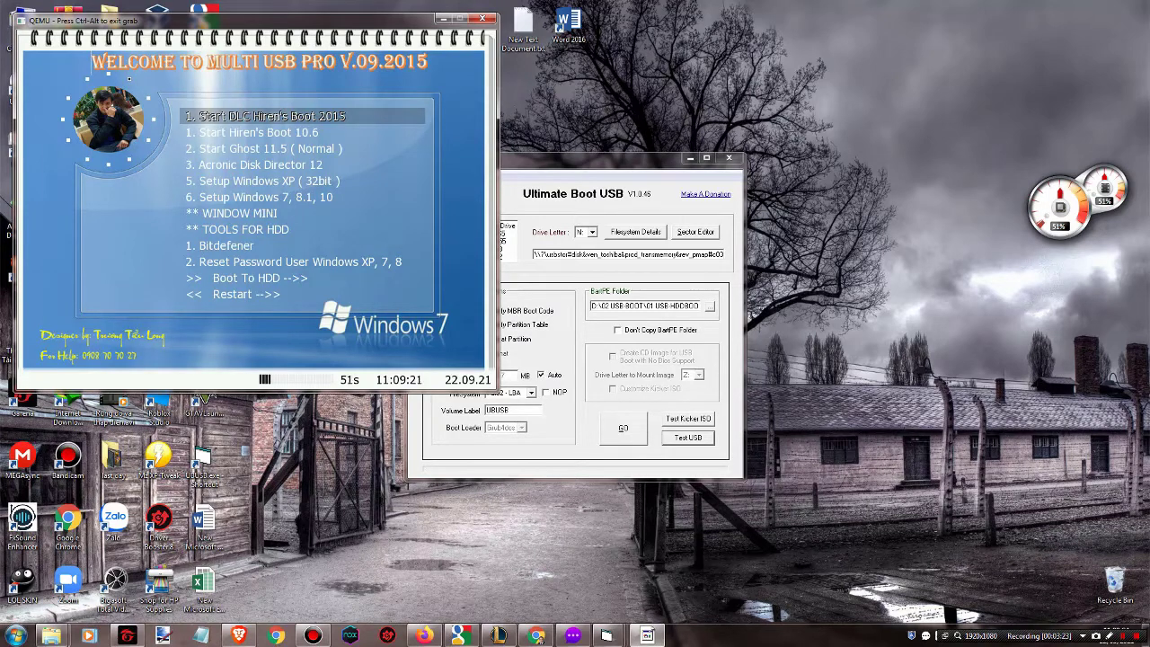
pyautogui.press('Up')
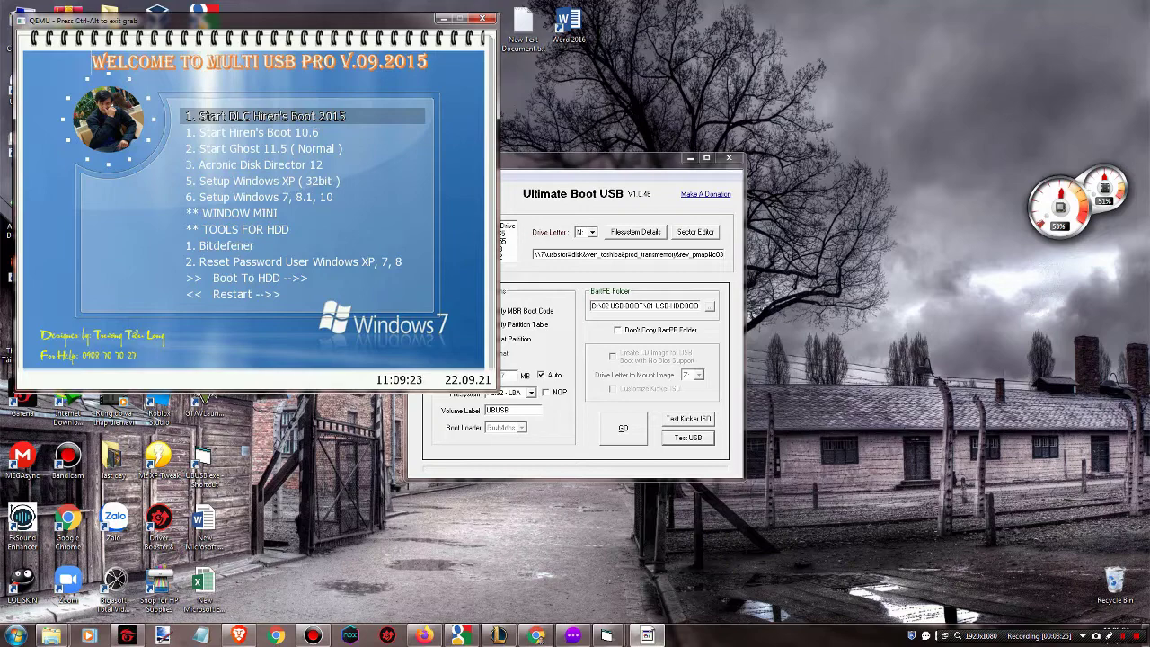
pyautogui.hotkey('ctrl', 'alt')
pyautogui.click(501, 340)
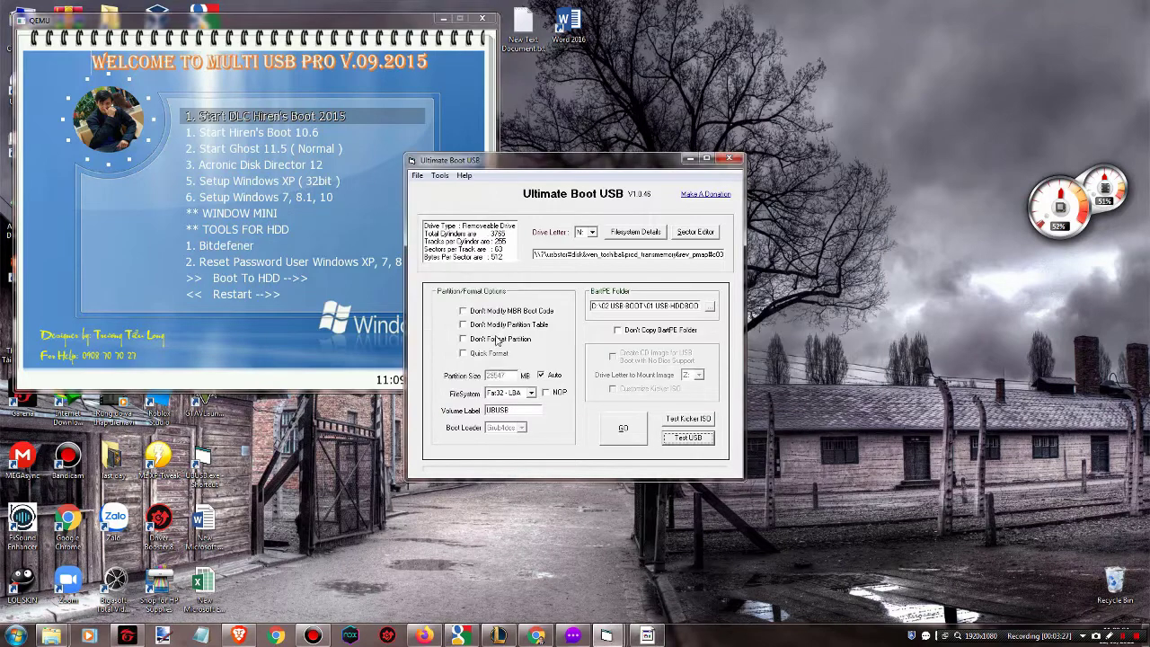
pyautogui.click(690, 159)
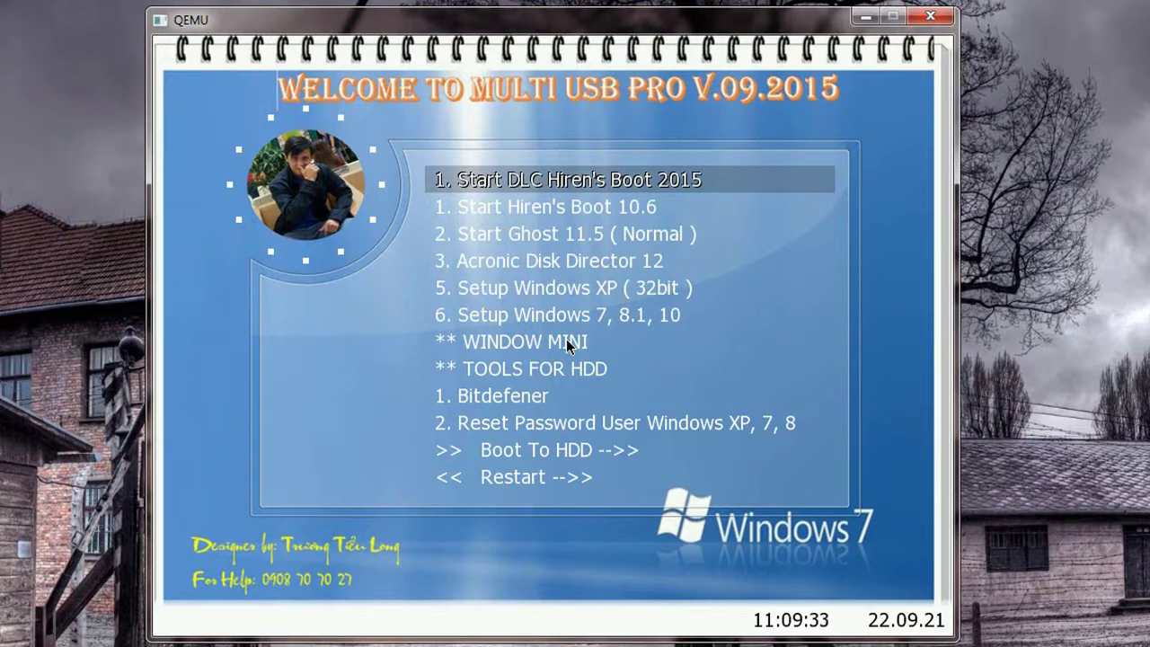
# Start DLC Hiren's Boot 2015 from the Multi USB Pro boot menu
pyautogui.press('Down')
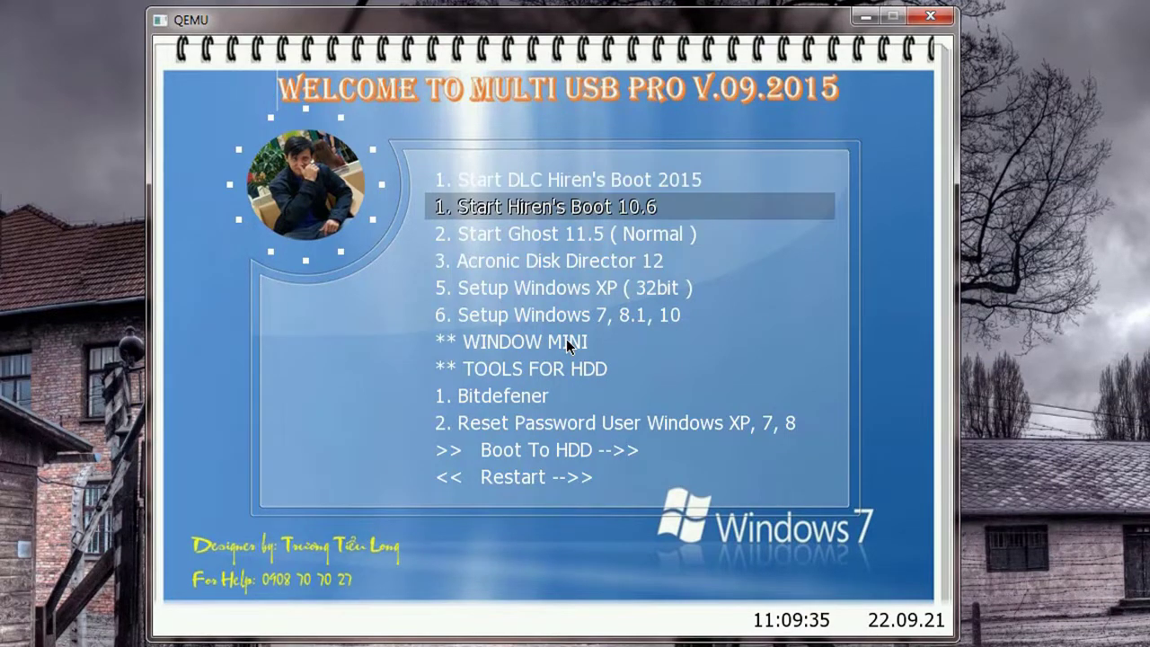
pyautogui.press('Up')
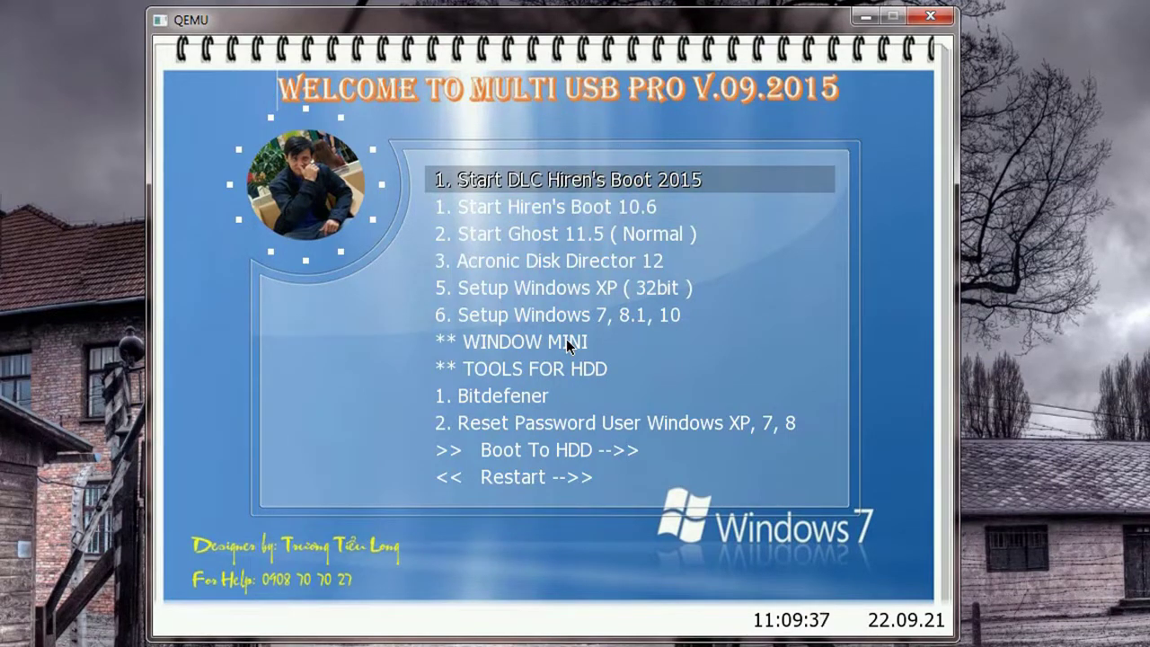
pyautogui.press('Down')
pyautogui.press('Up')
pyautogui.press('Return')
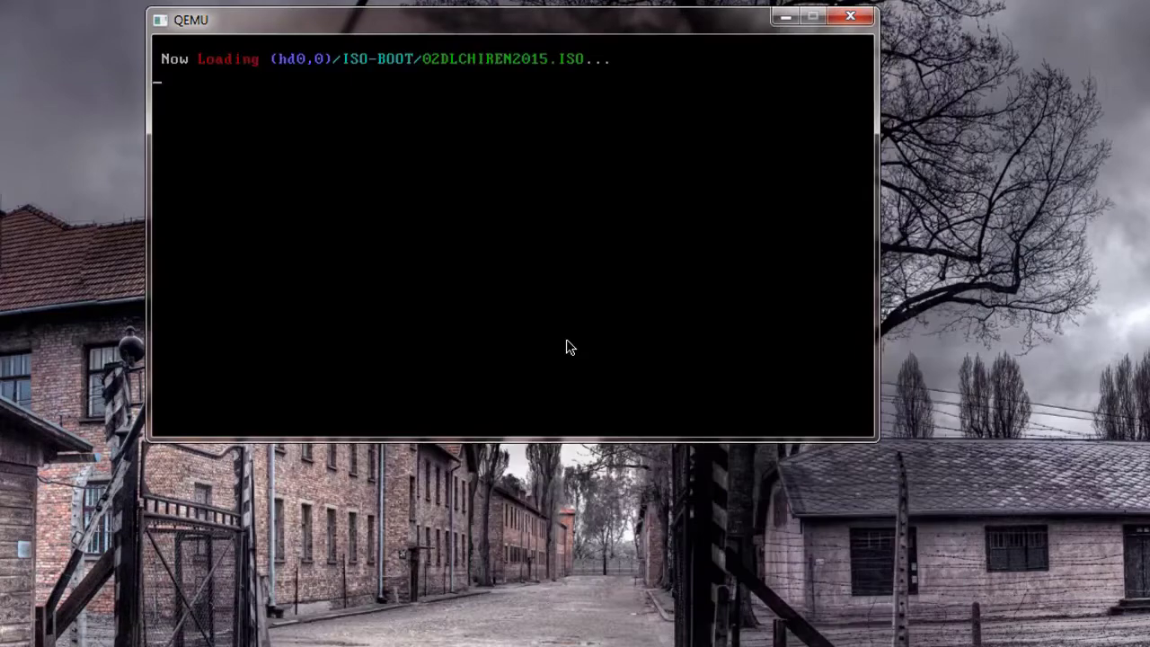
# Open the Other Tools submenu from the DLC Boot 2015 main boot menu
pyautogui.press('Down')
pyautogui.press('Down')
pyautogui.press('Down')
pyautogui.press('Down')
pyautogui.press('Down')
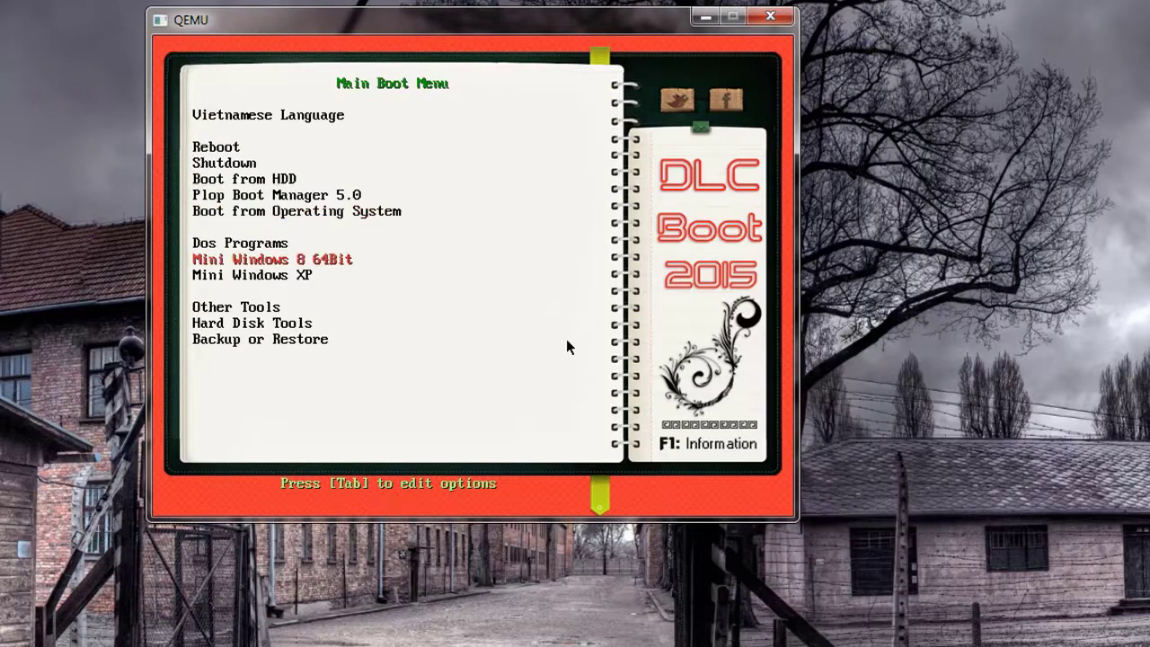
pyautogui.press('Return')
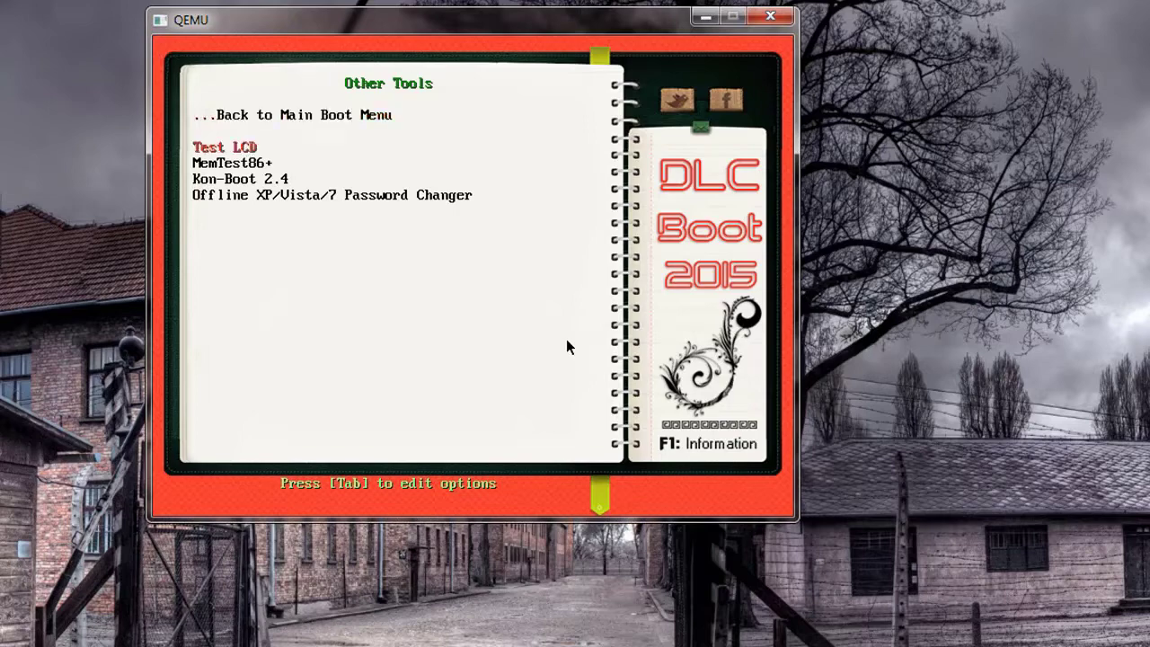
# Return to the DLC Boot 2015 main boot menu and look through its DOS, mini Windows, tools and backup entries
pyautogui.press('Up')
pyautogui.press('Return')
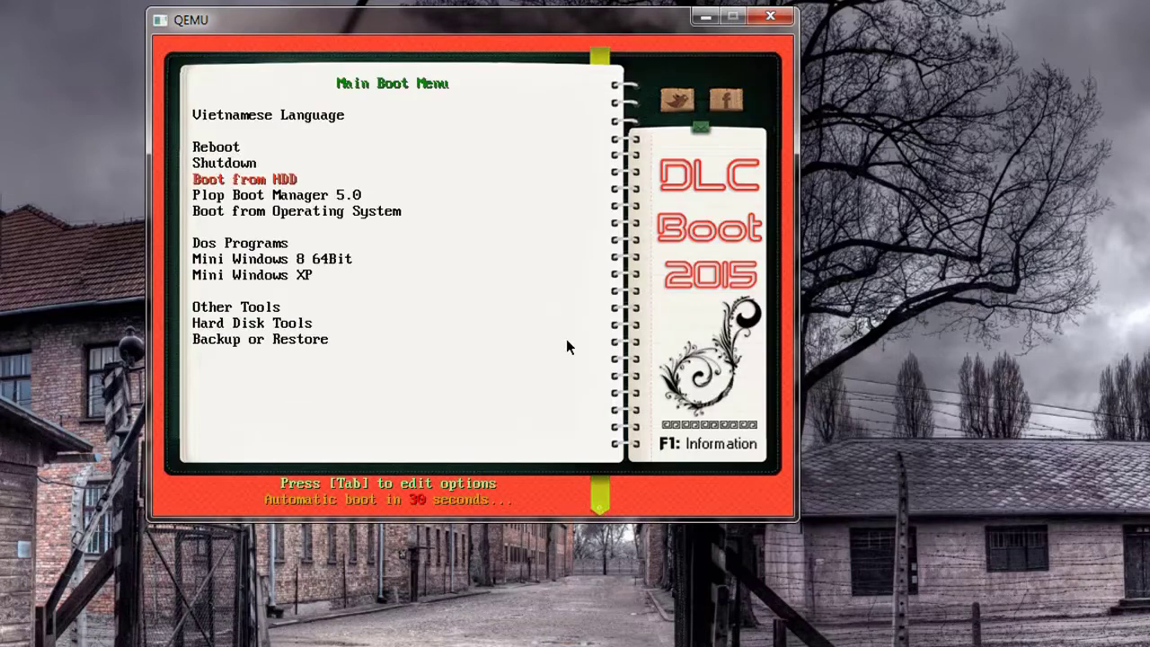
pyautogui.press('Down')
pyautogui.press('Down')
pyautogui.press('Down')
pyautogui.press('Down')
pyautogui.press('Down')
pyautogui.press('Down')
pyautogui.press('Up')
pyautogui.press('Up')
pyautogui.press('Up')
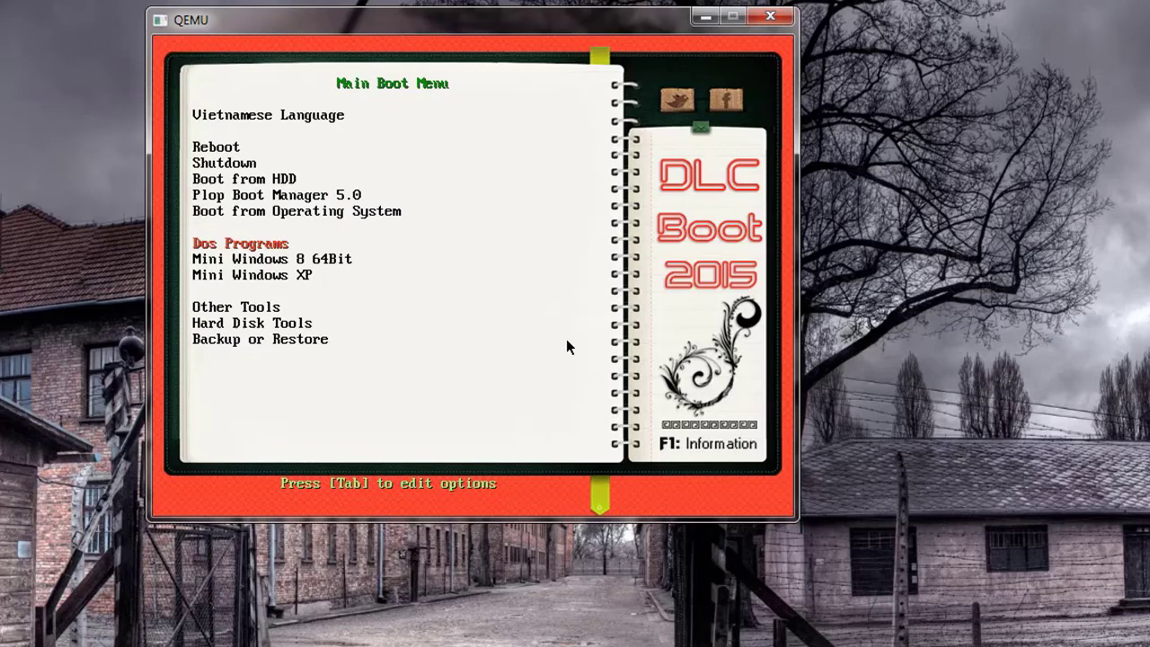
pyautogui.press('Up')
pyautogui.press('Up')
pyautogui.press('Down')
pyautogui.press('Down')
pyautogui.press('Down')
pyautogui.press('Down')
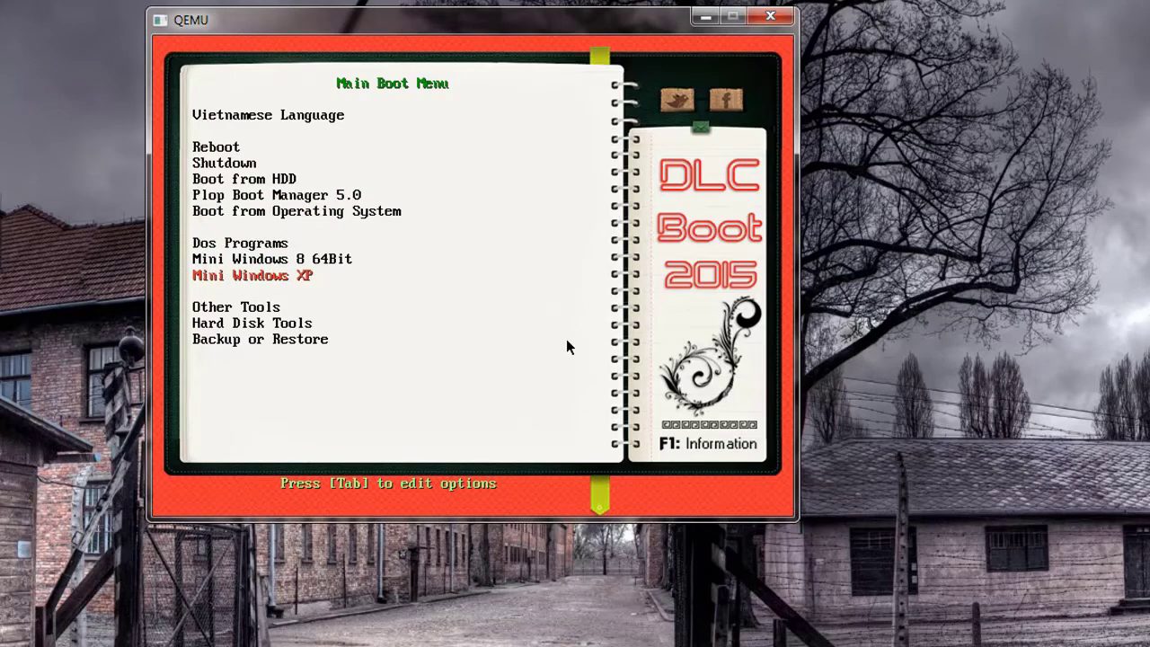
pyautogui.press('Up')
pyautogui.press('Down')
pyautogui.press('Down')
pyautogui.press('Down')
pyautogui.press('Up')
pyautogui.press('Up')
pyautogui.press('Up')
pyautogui.press('Up')
# Try to open Dos Programs from the main boot menu and enter the restart command at the boot prompt
pyautogui.press('Return')
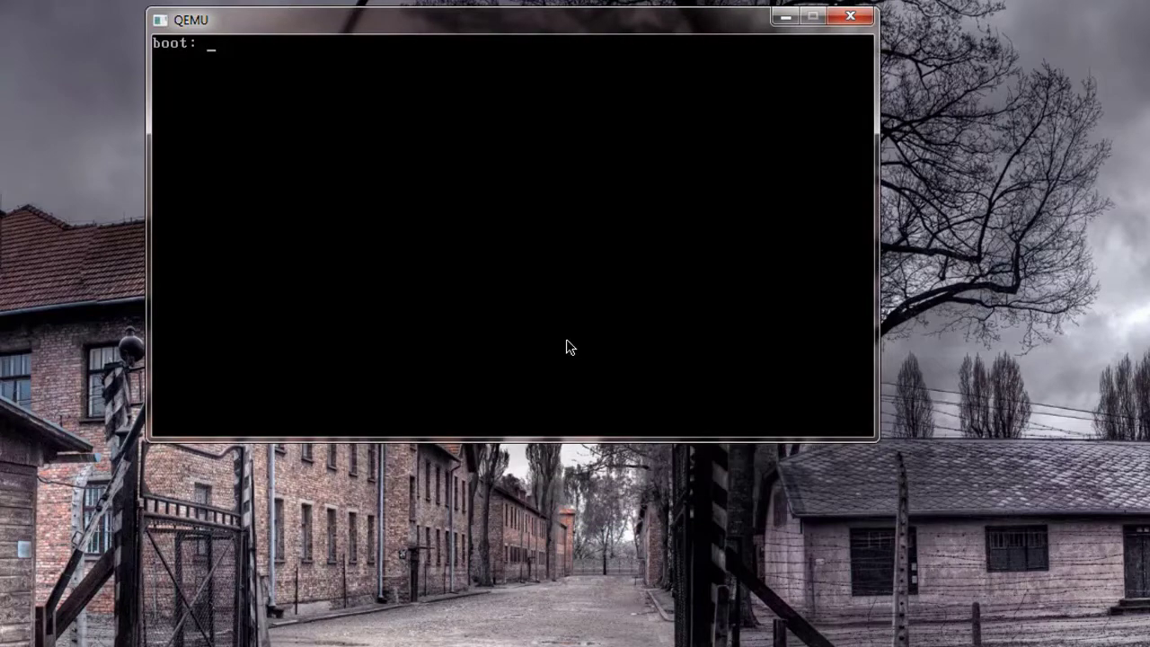
pyautogui.write('restart')
pyautogui.press('Return')
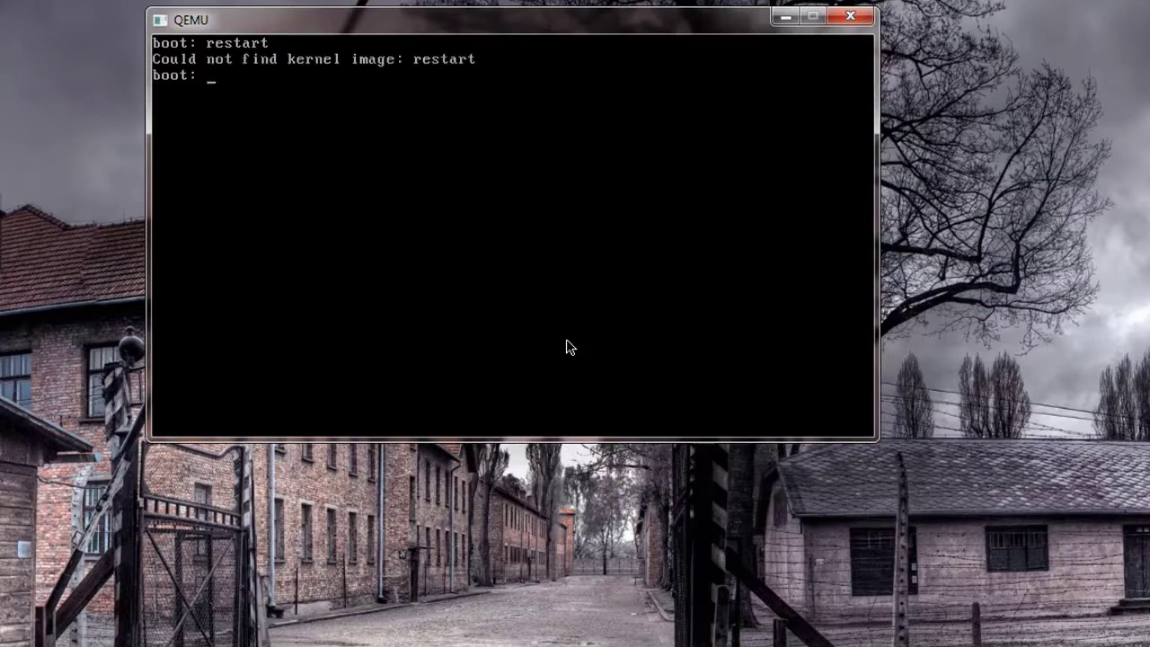
# Close the emulator, test-boot the USB drive again from Ultimate Boot USB, and minimize the Ultimate Boot USB window
pyautogui.click(852, 17)
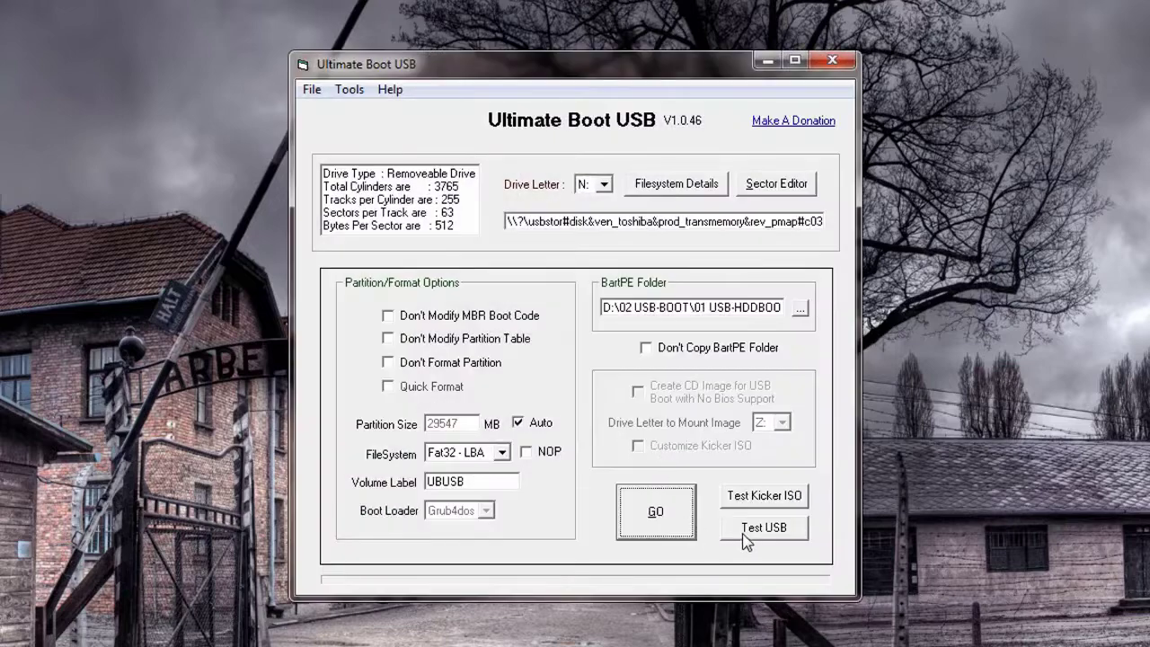
pyautogui.click(763, 526)
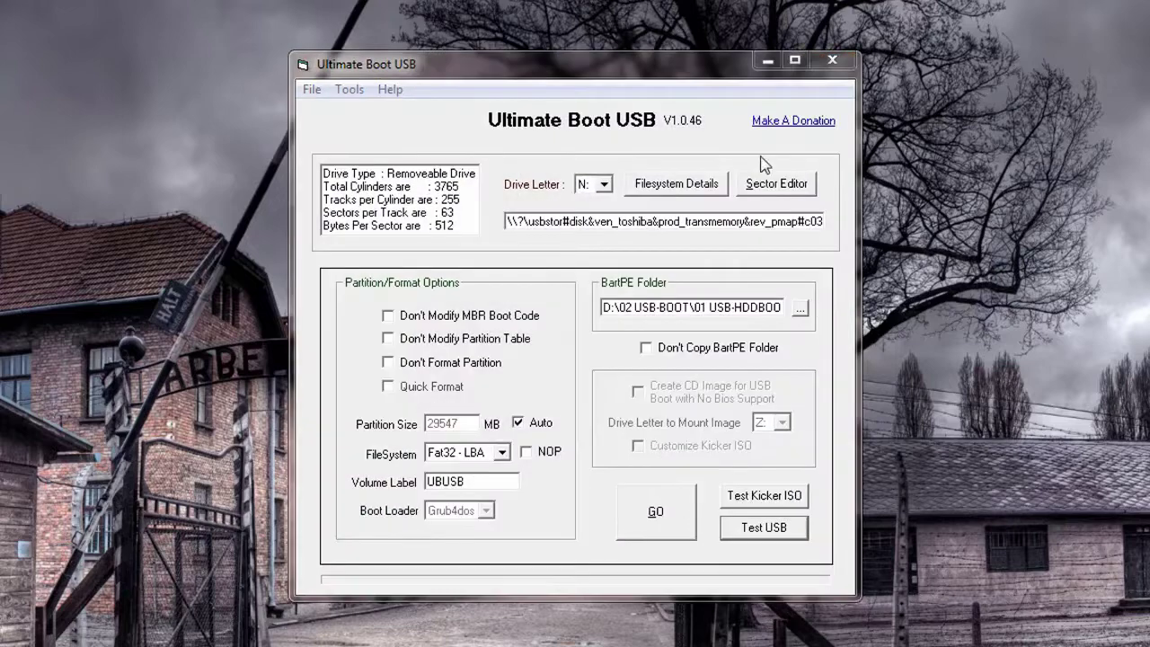
pyautogui.click(762, 59)
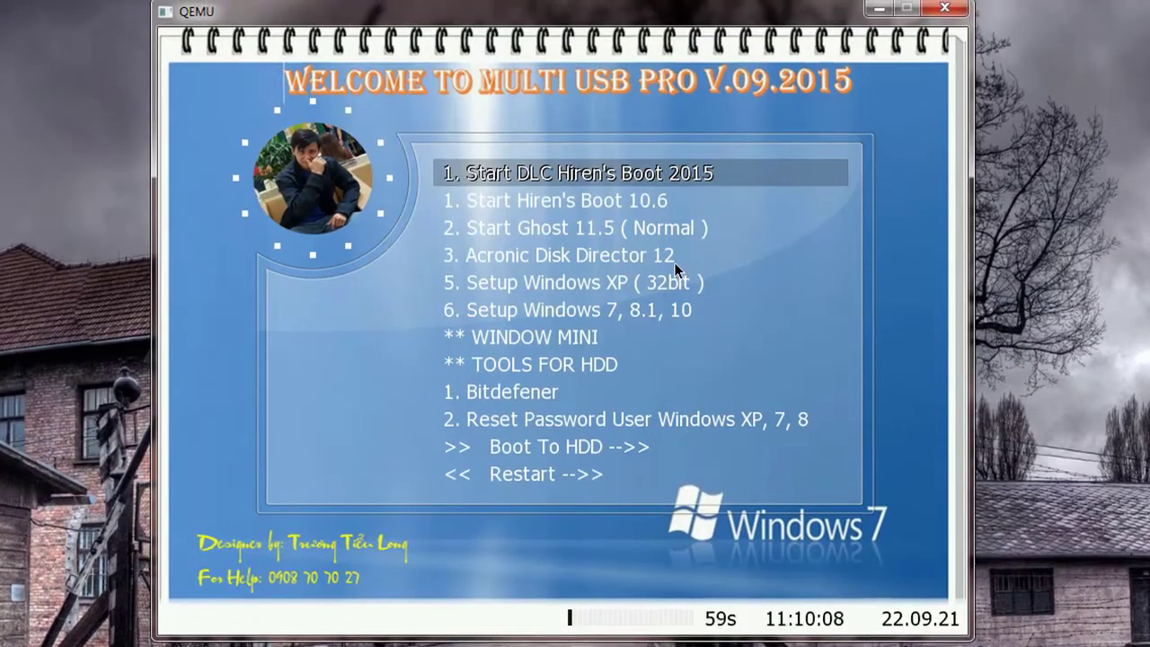
# Go over the Ghost 11.5 and Acronic Disk Director 12 entries and start Setup Windows XP (32bit)
pyautogui.press('Down')
pyautogui.press('Down')
pyautogui.press('Down')
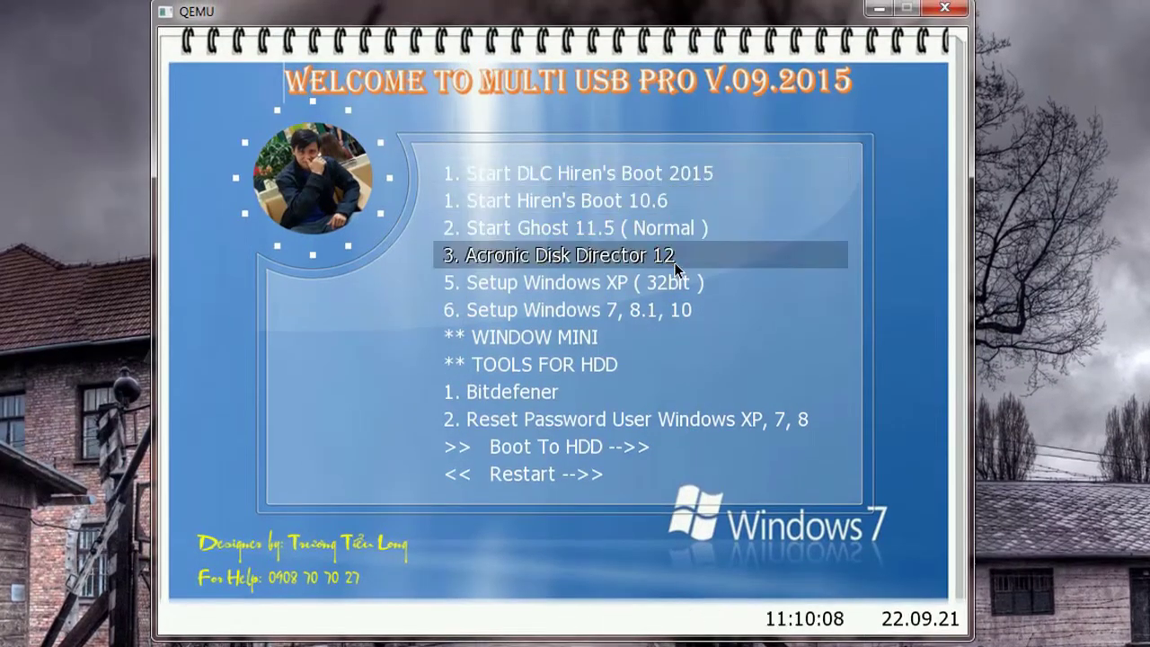
pyautogui.press('Up')
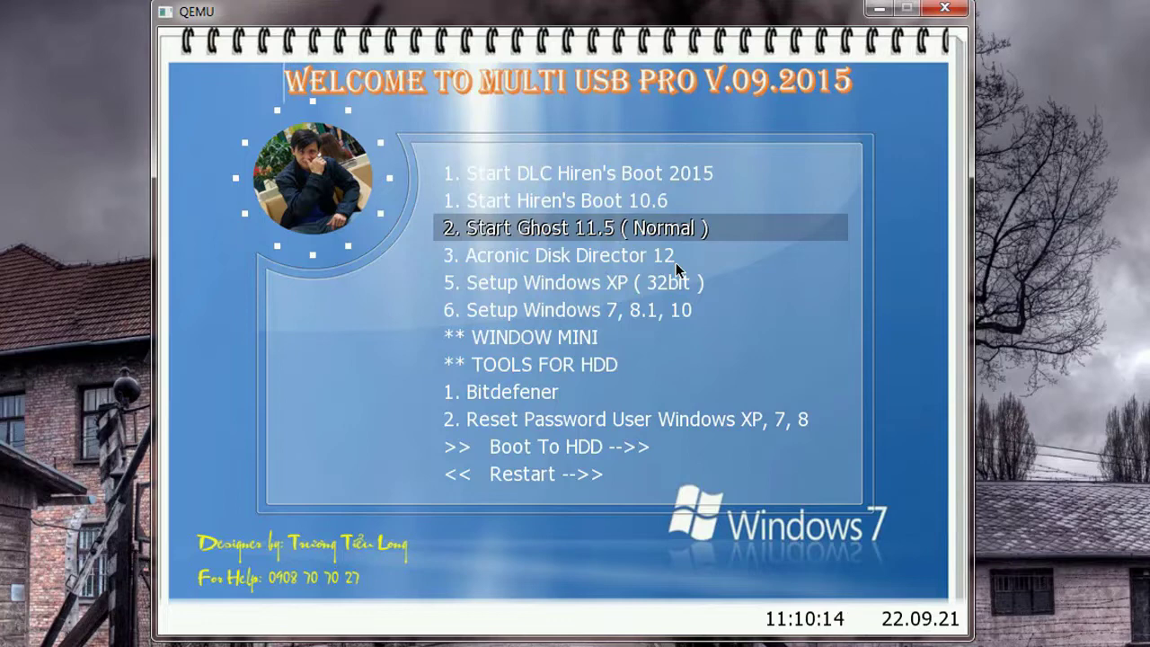
pyautogui.press('Down')
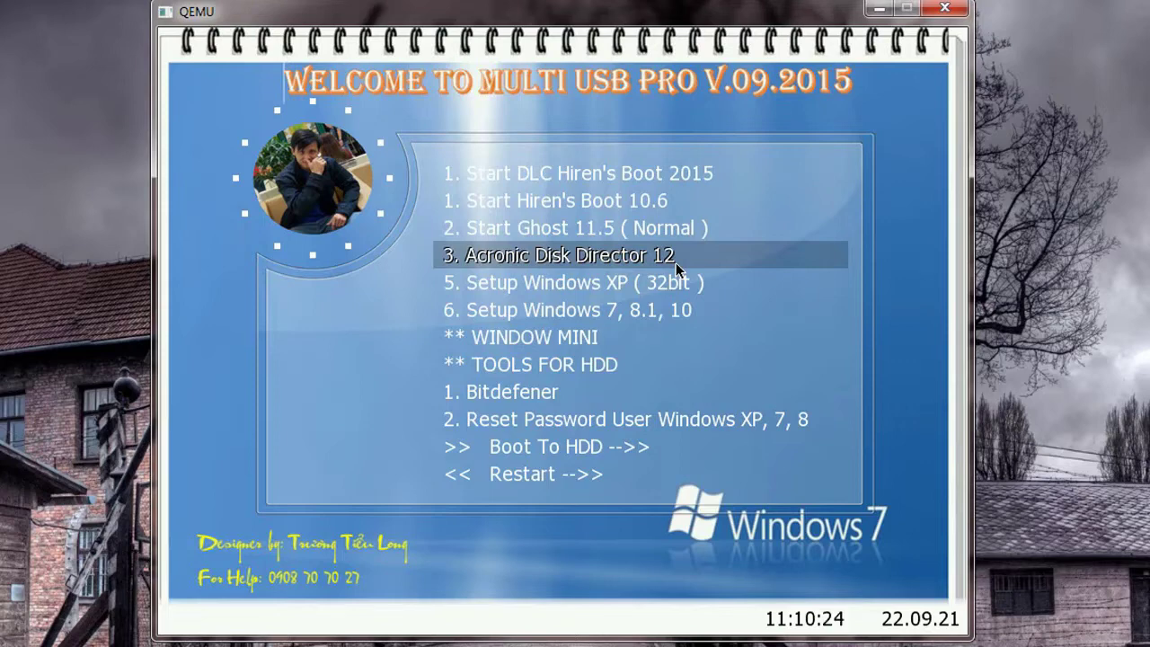
pyautogui.press('Up')
pyautogui.press('Down')
pyautogui.press('Down')
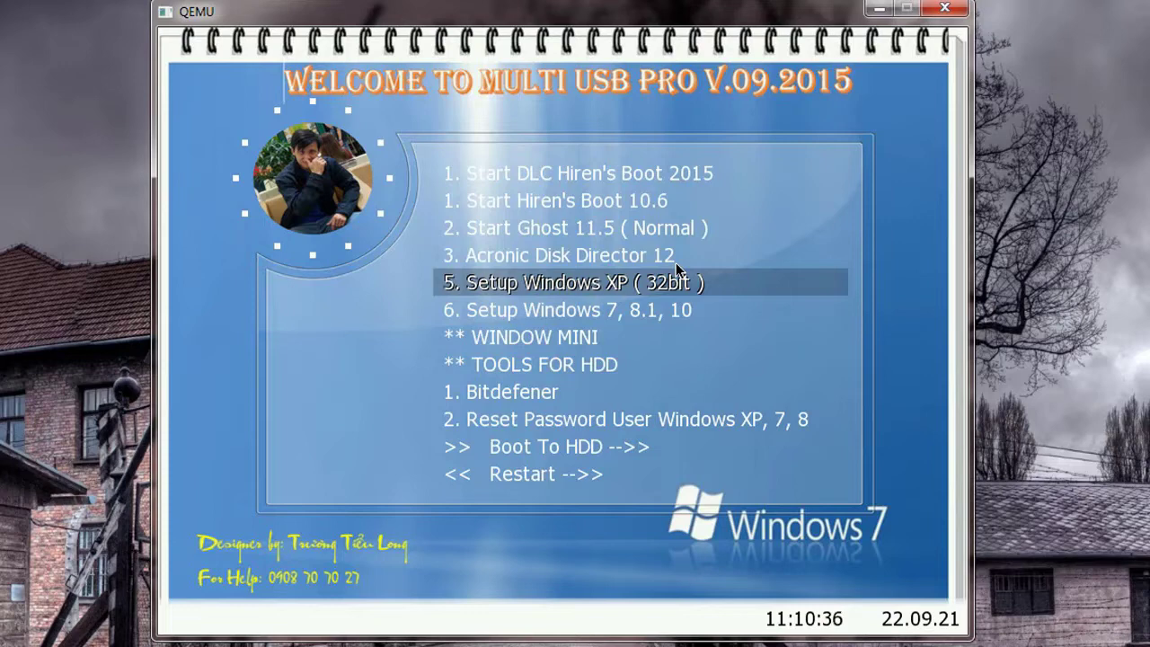
pyautogui.press('Return')
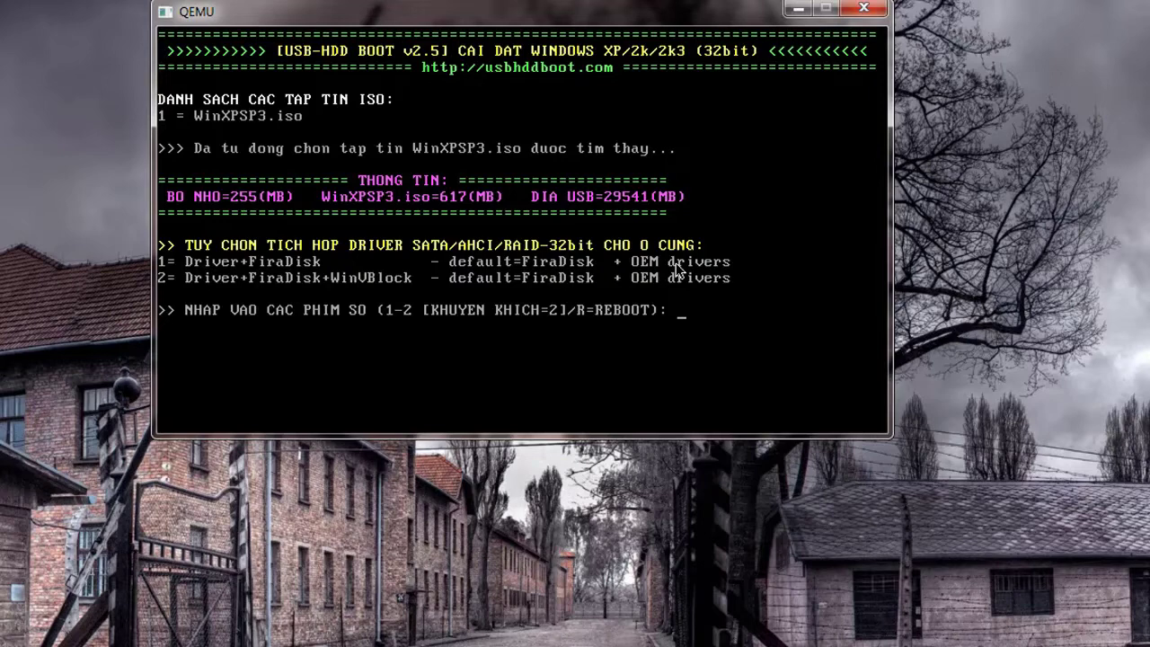
# Release the mouse grab on the Windows XP setup screen and dismiss the USB drive's folder window
pyautogui.click(678, 267)
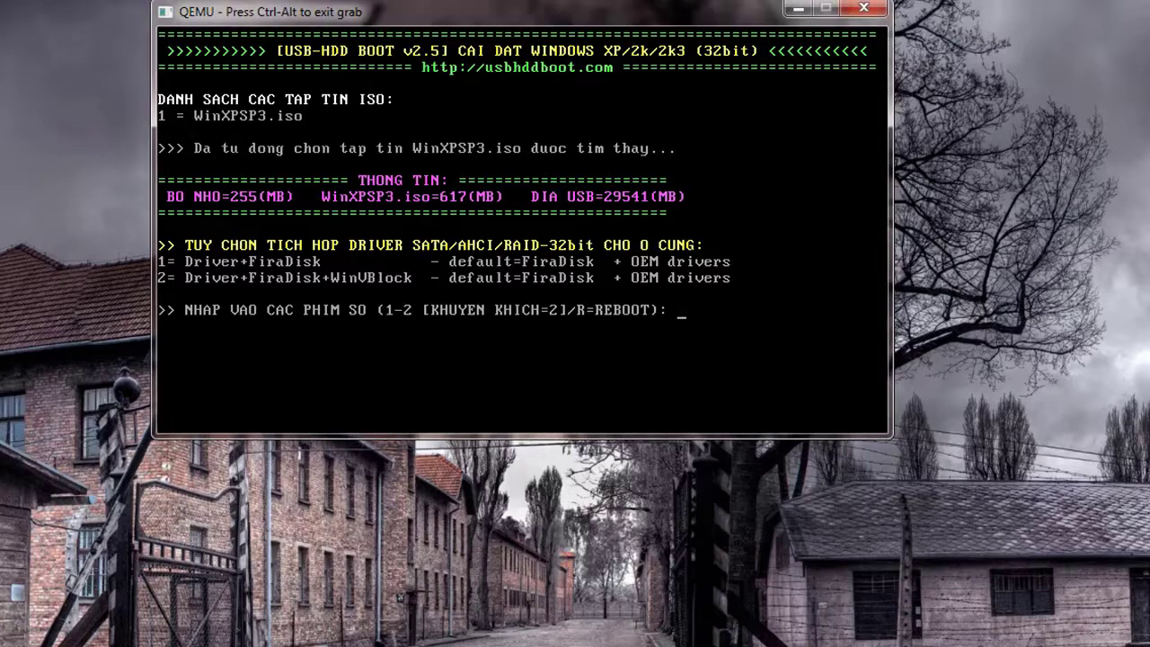
pyautogui.hotkey('ctrl', 'alt')
pyautogui.hotkey('alt', 'Tab')
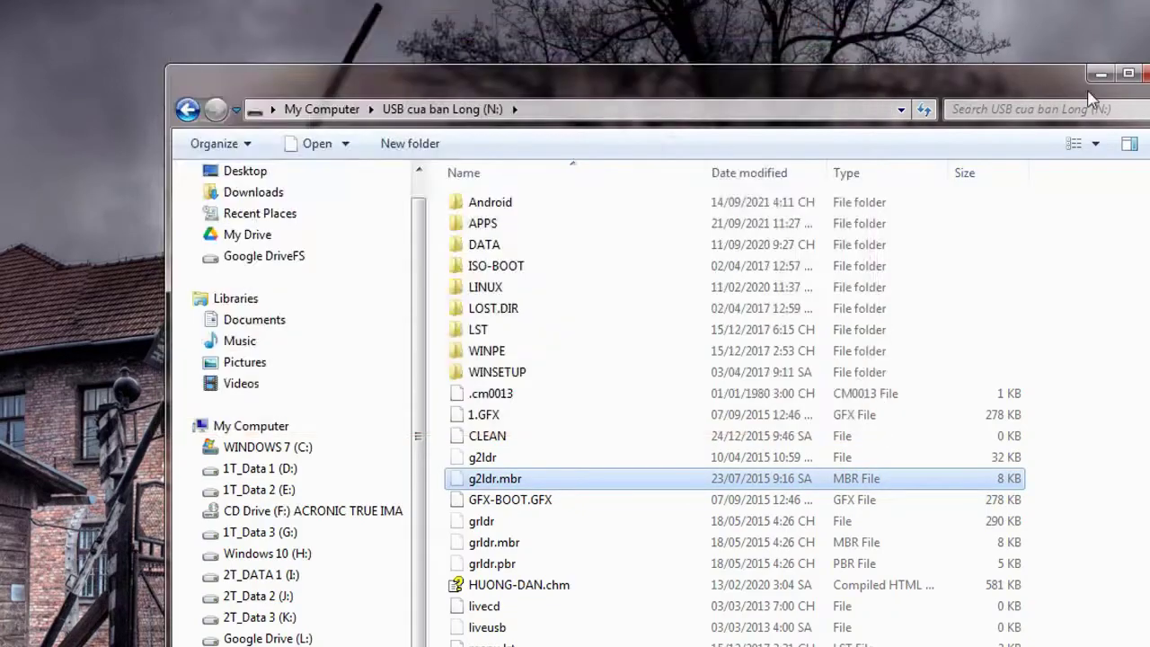
pyautogui.click(1140, 73)
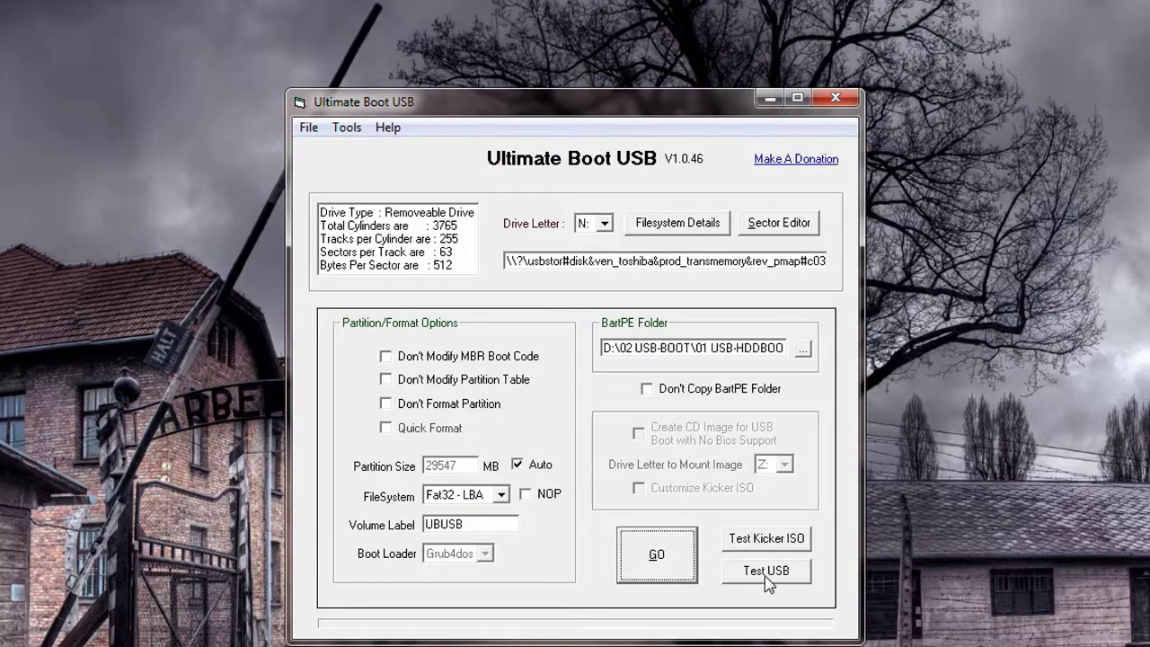
# Test-boot the USB drive in QEMU again, minimize Ultimate Boot USB, and reposition the emulator window
pyautogui.click(766, 571)
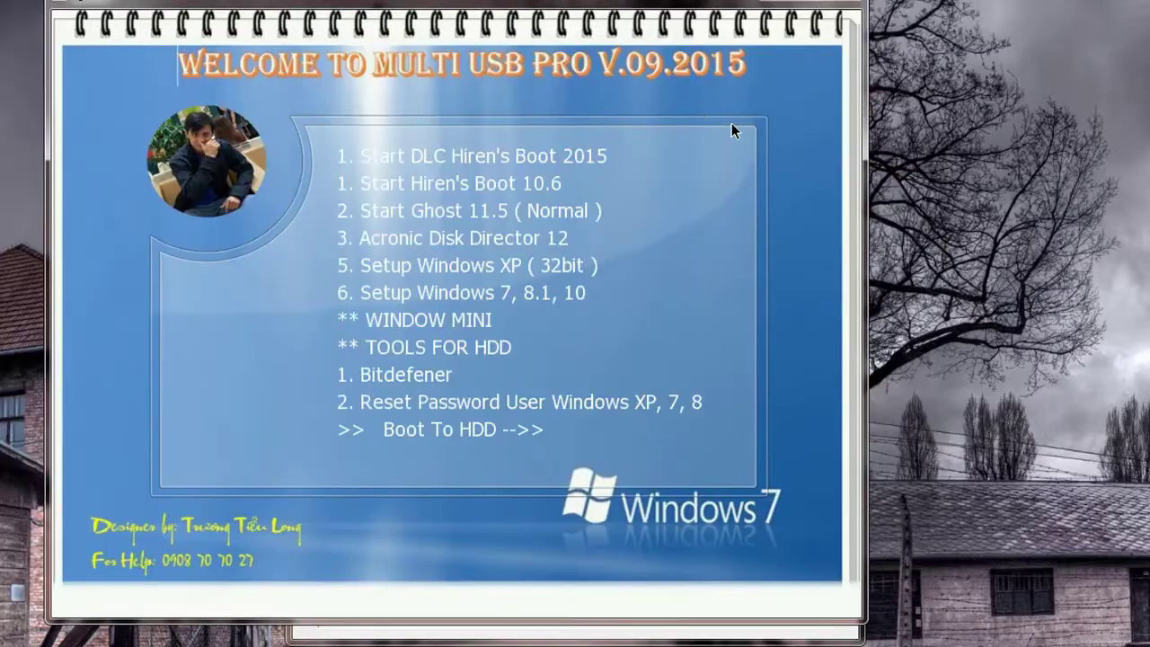
pyautogui.moveTo(746, 2); pyautogui.dragTo(544, 3)
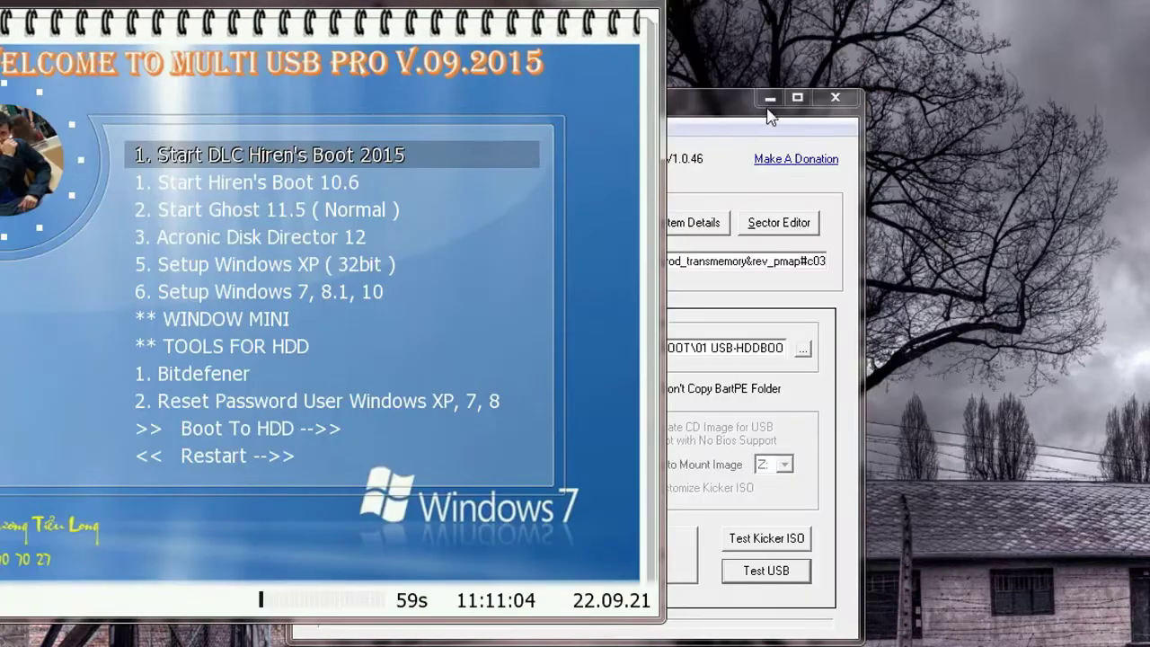
pyautogui.click(770, 98)
pyautogui.moveTo(444, 47); pyautogui.dragTo(851, 46)
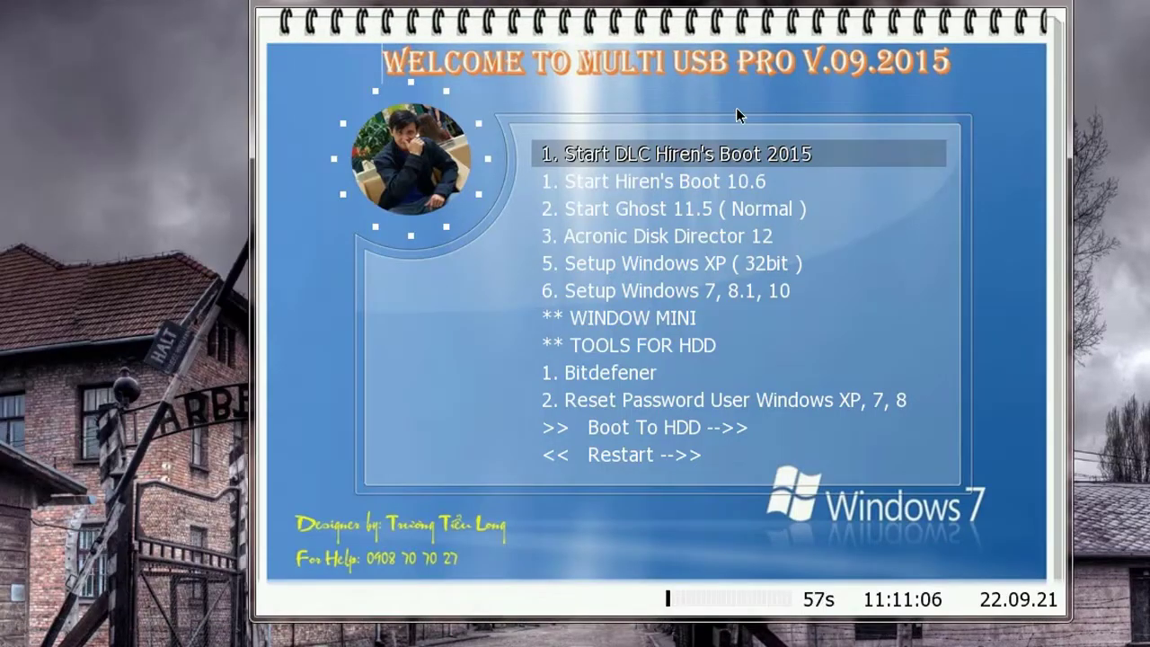
# Start Setup Windows 7, 8.1, 10 from the Multi USB Pro boot menu
pyautogui.press('Down')
pyautogui.press('Down')
pyautogui.press('Down')
pyautogui.press('Down')
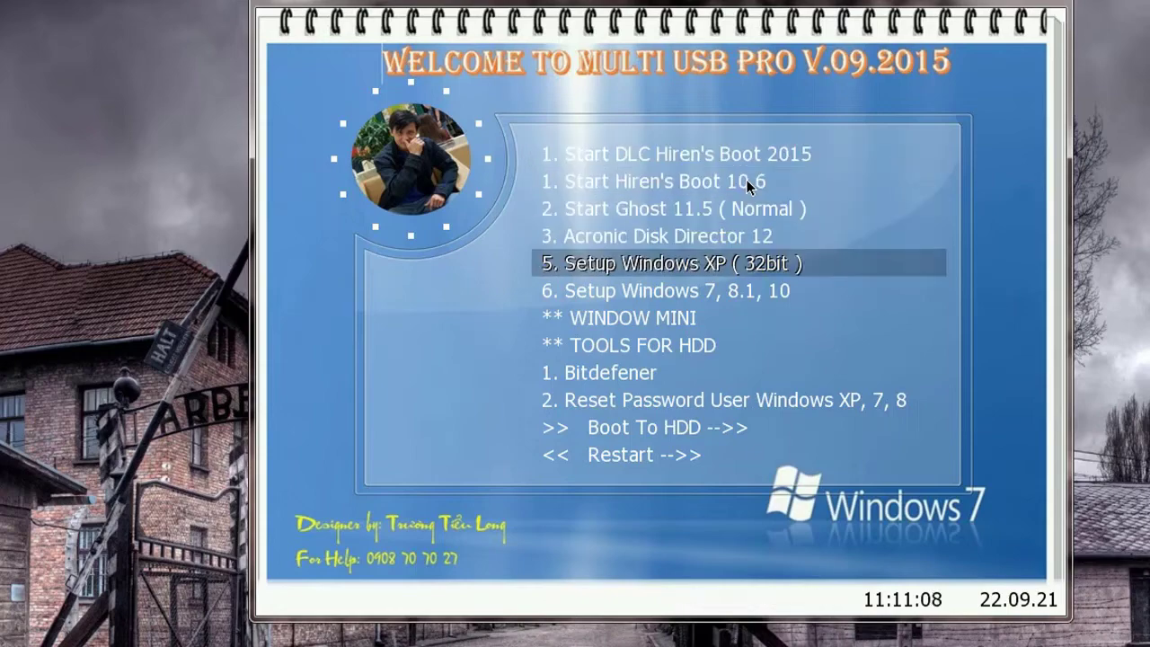
pyautogui.press('Down')
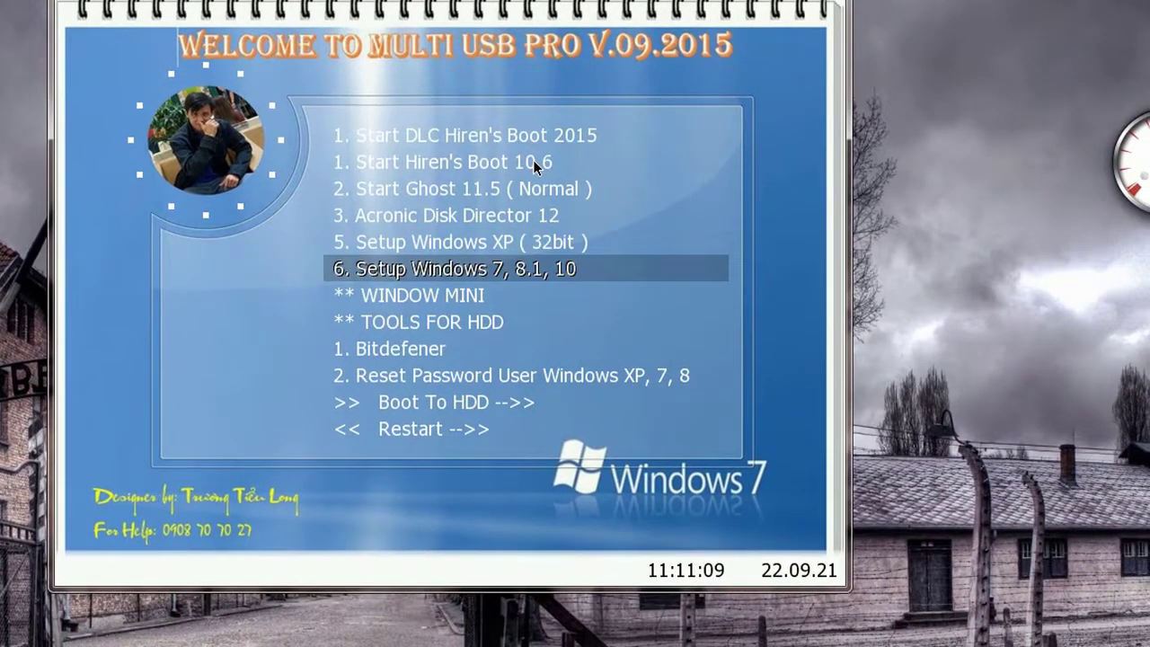
pyautogui.press('Return')
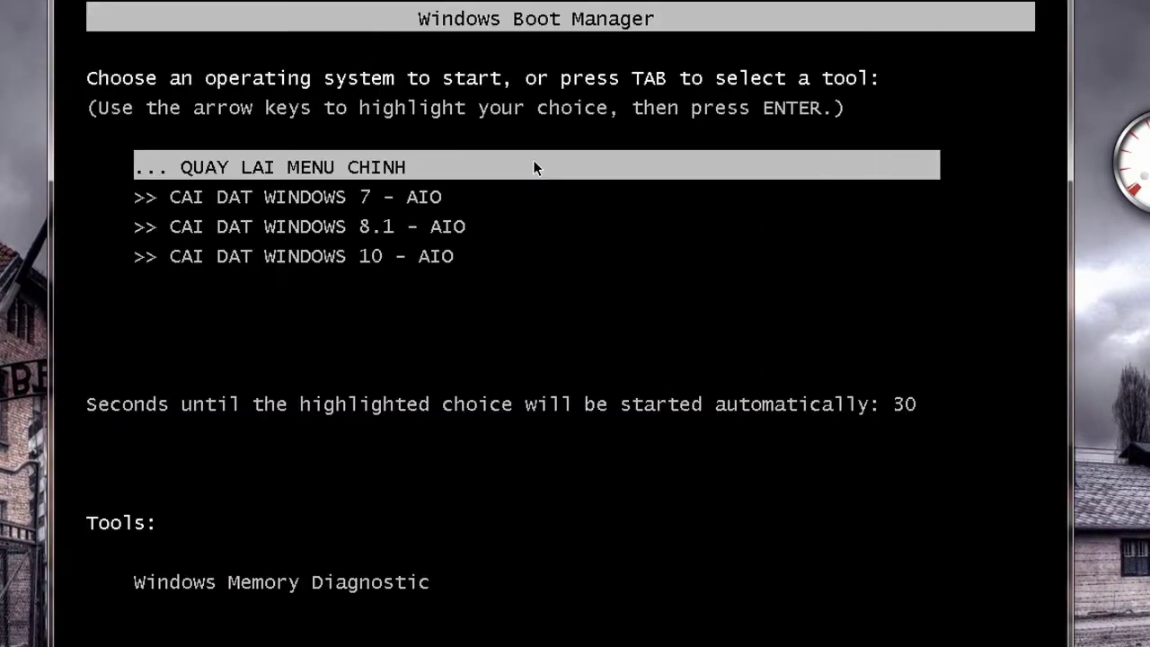
# Look through the Windows 7, 8.1 and 10 AIO installation entries in Windows Boot Manager
pyautogui.press('Down')
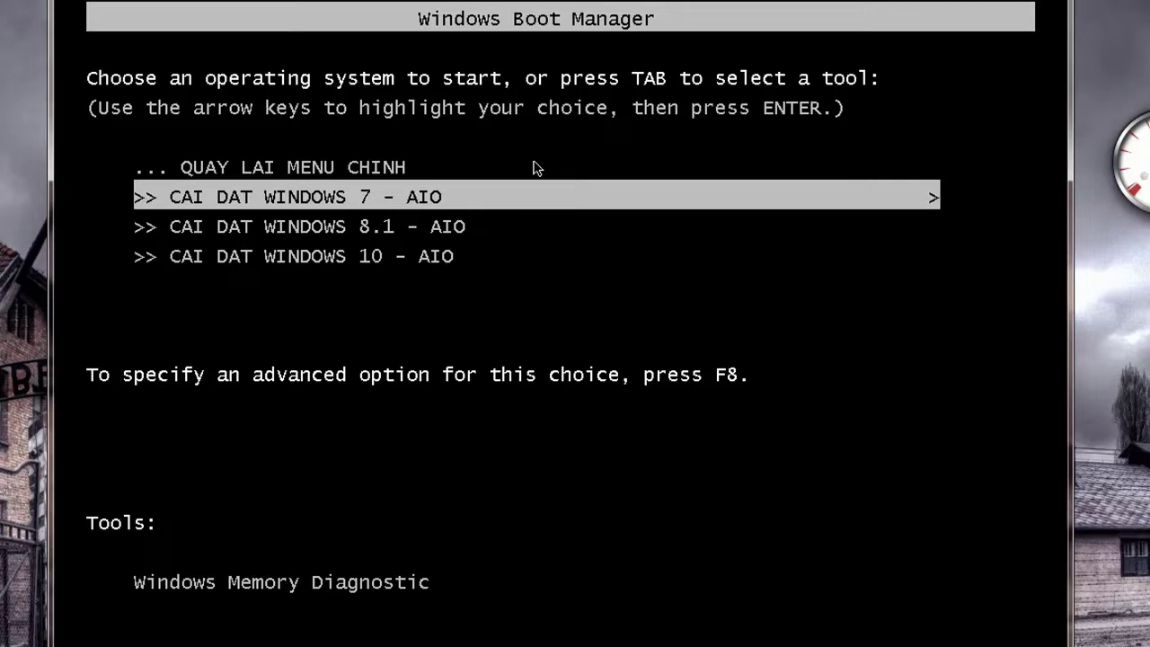
pyautogui.press('Down')
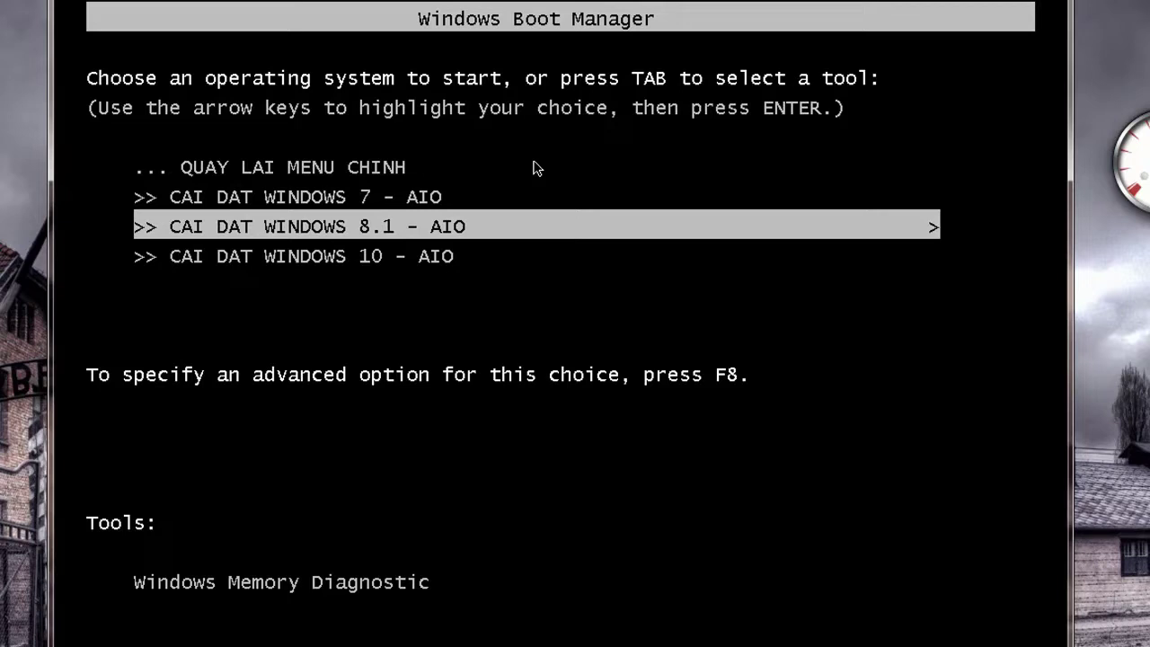
pyautogui.press('Down')
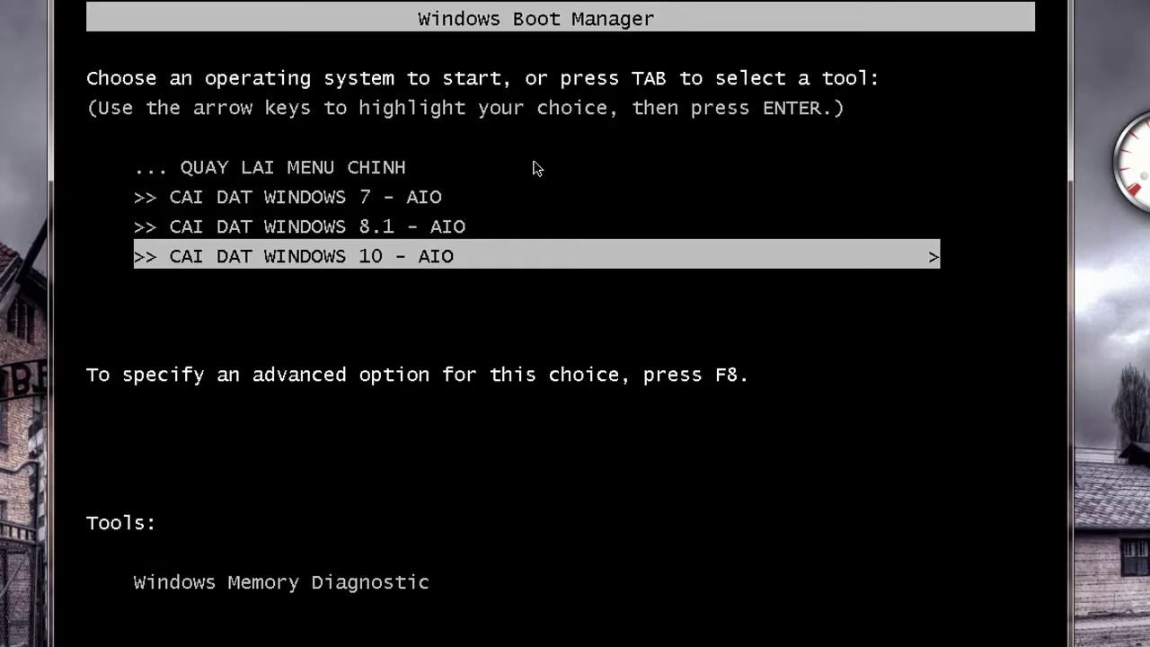
pyautogui.press('Up')
pyautogui.press('Up')
pyautogui.press('Down')
pyautogui.press('Down')
# Go back to the Multi USB Pro main menu with the QUAY LAI MENU CHINH entry
pyautogui.press('Up')
pyautogui.press('Up')
pyautogui.press('Up')
pyautogui.press('Return')
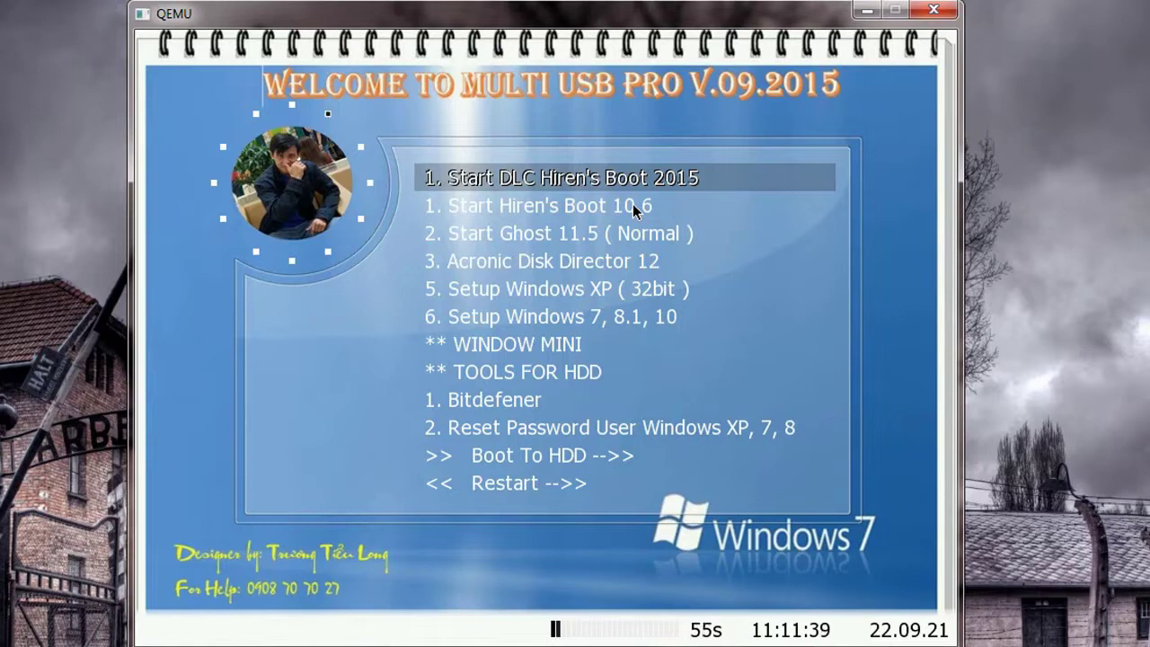
# Open the WINDOW MINI submenu from the Multi USB Pro boot menu
pyautogui.press('Down')
pyautogui.press('Down')
pyautogui.press('Down')
pyautogui.press('Down')
pyautogui.press('Down')
pyautogui.press('Down')
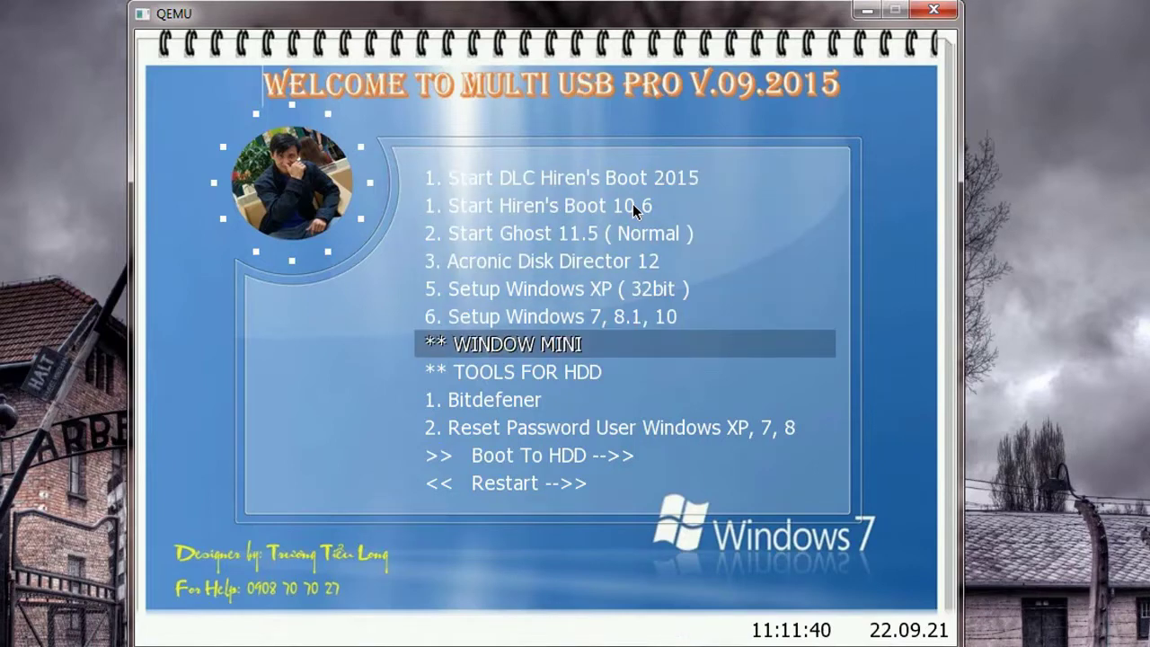
pyautogui.press('Down')
pyautogui.press('Up')
pyautogui.press('Return')
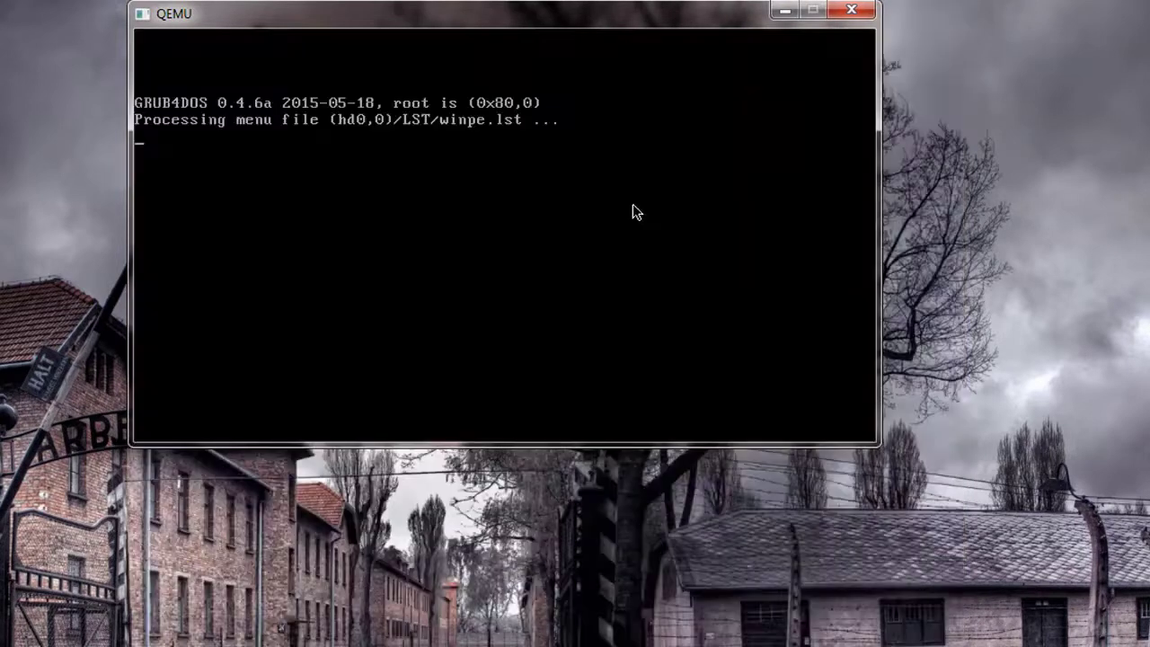
# Look through the WINDOW MINI entries from MINI WINDOW XP down to Start MINI WINDOW 10 - 64 Bit
pyautogui.press('Down')
pyautogui.press('Down')
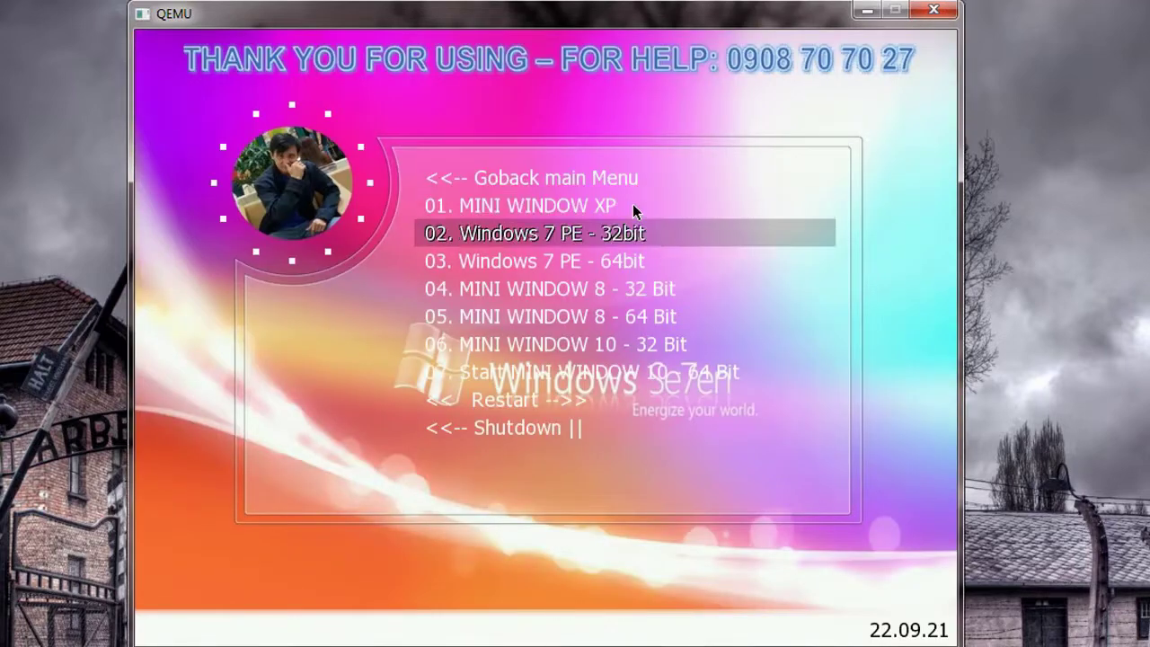
pyautogui.press('Up')
pyautogui.press('Up')
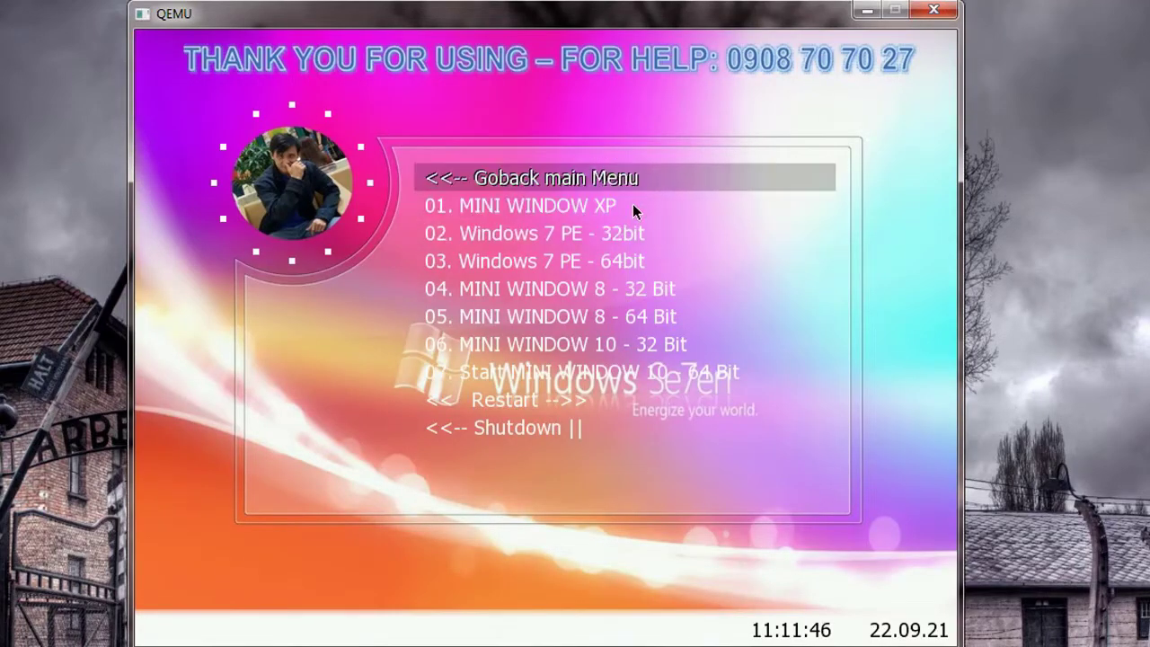
pyautogui.press('Down')
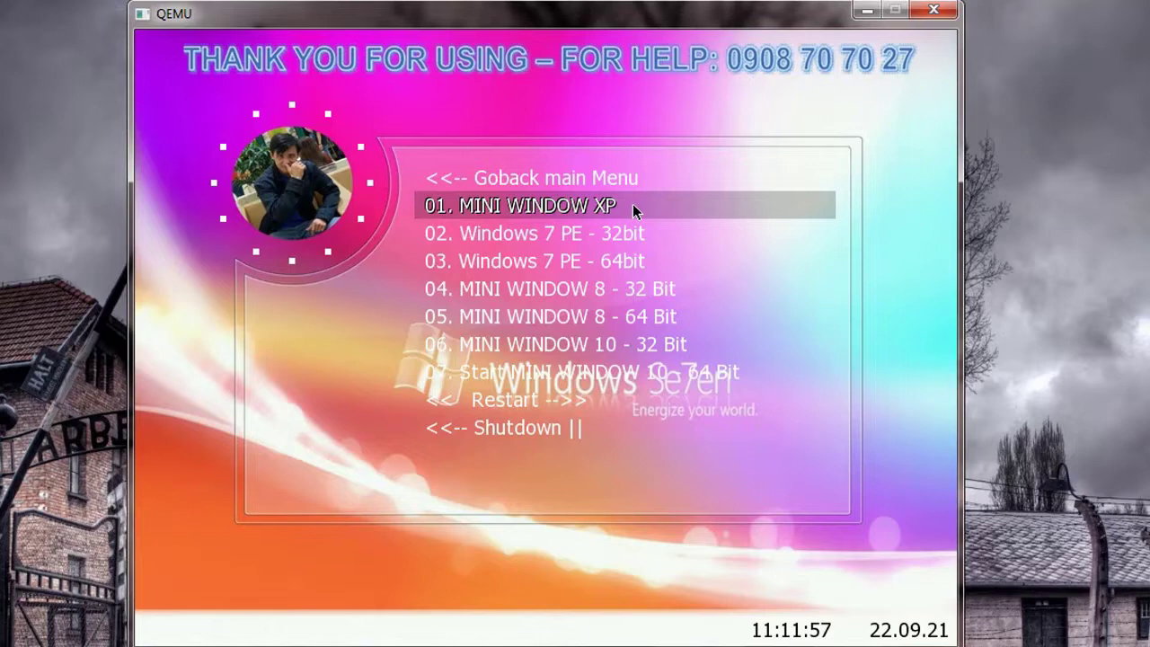
pyautogui.press('Down')
pyautogui.press('Down')
pyautogui.press('Down')
pyautogui.press('Down')
pyautogui.press('Down')
pyautogui.press('Down')
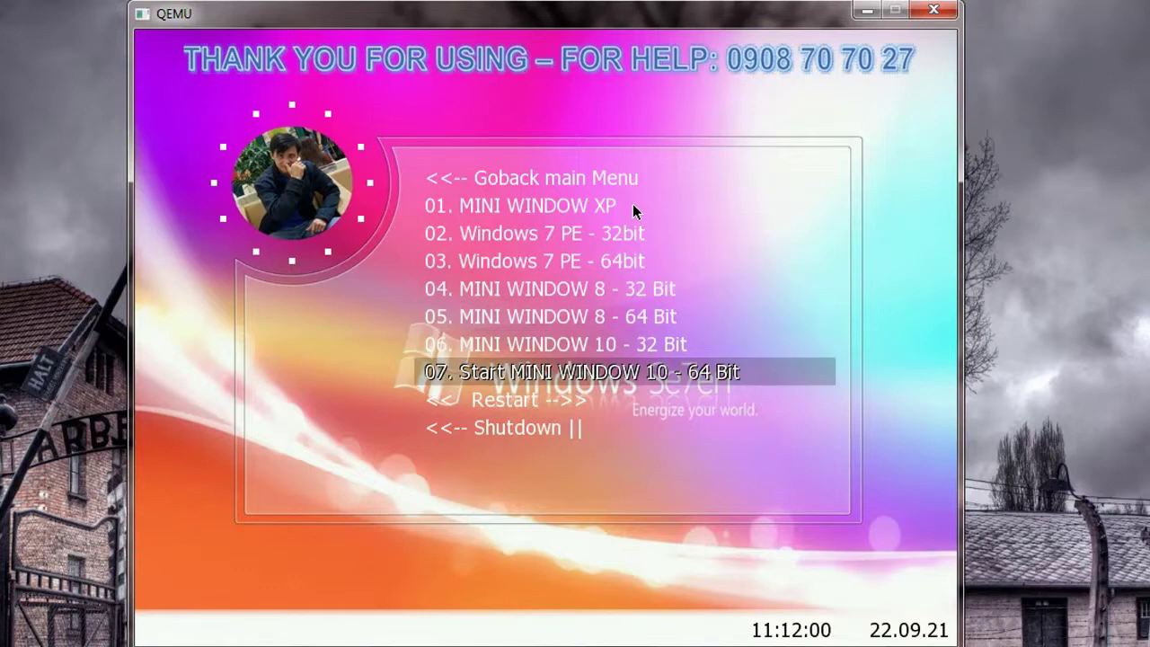
pyautogui.press('Down')
# Compare the 32-bit and 64-bit entries for Windows 7 PE, MINI WINDOW 8 and MINI WINDOW 10
pyautogui.press('Up')
pyautogui.press('Up')
pyautogui.press('Up')
pyautogui.press('Up')
pyautogui.press('Up')
pyautogui.press('Up')
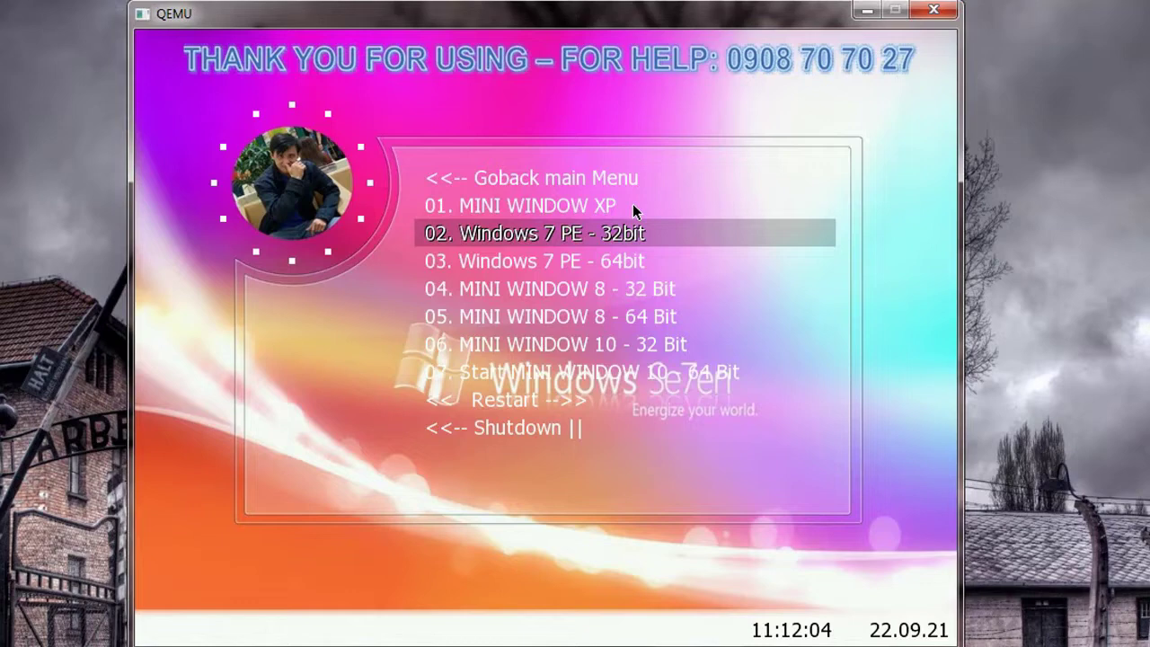
pyautogui.press('Down')
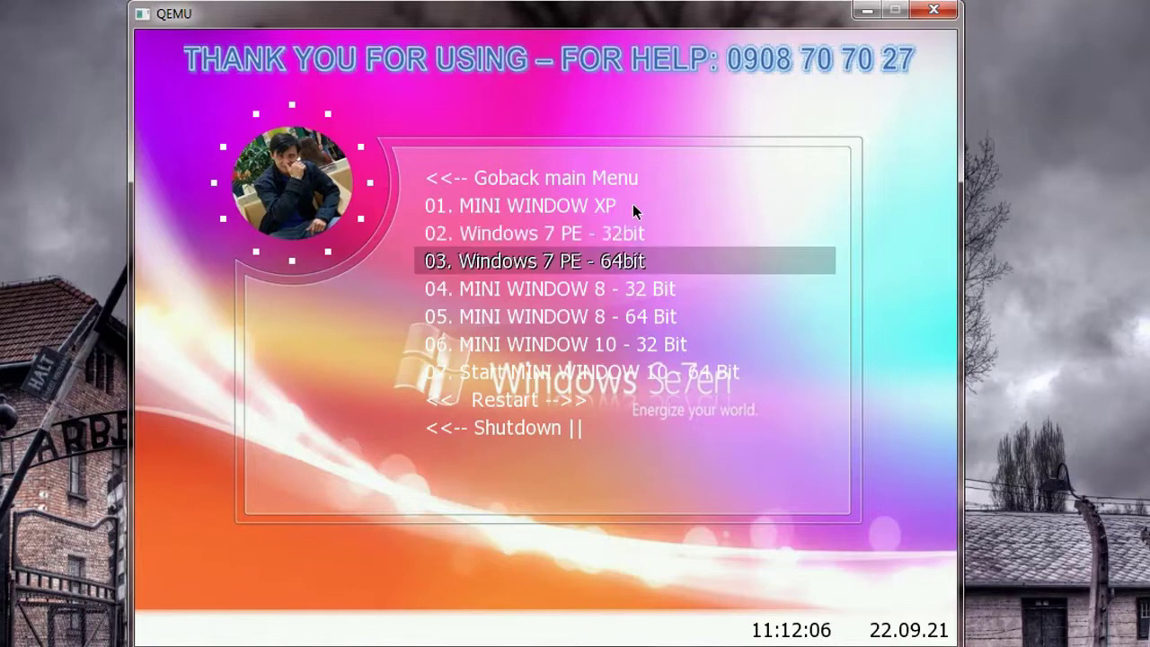
pyautogui.press('Up')
pyautogui.press('Down')
pyautogui.press('Down')
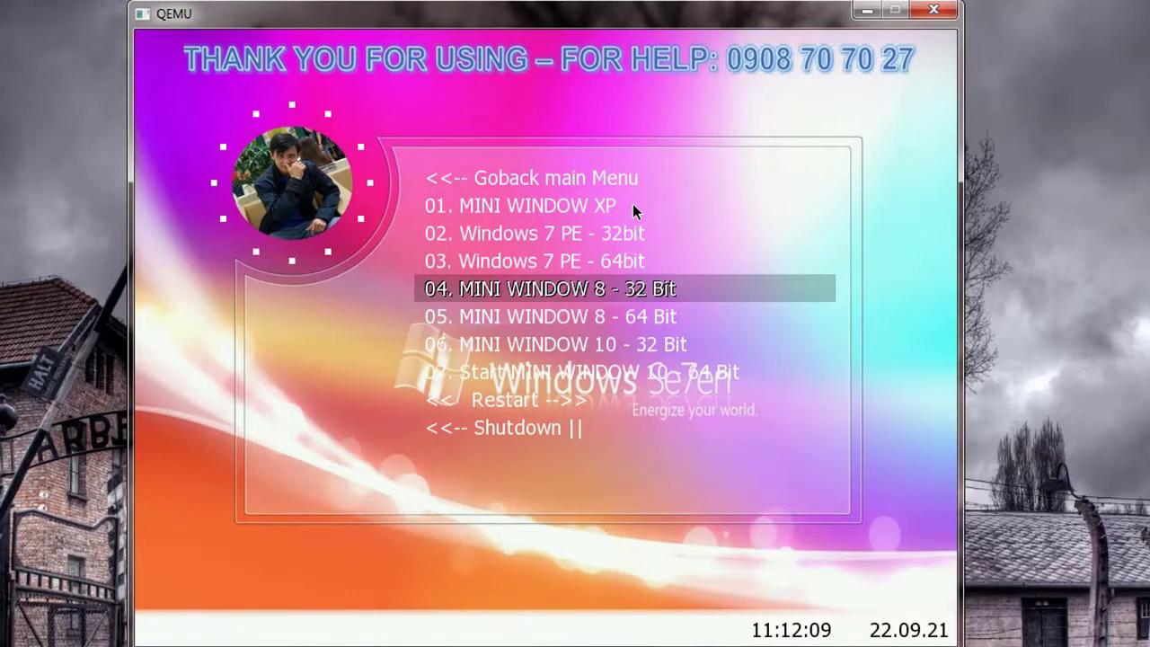
pyautogui.press('Down')
pyautogui.press('Up')
pyautogui.press('Down')
pyautogui.press('Down')
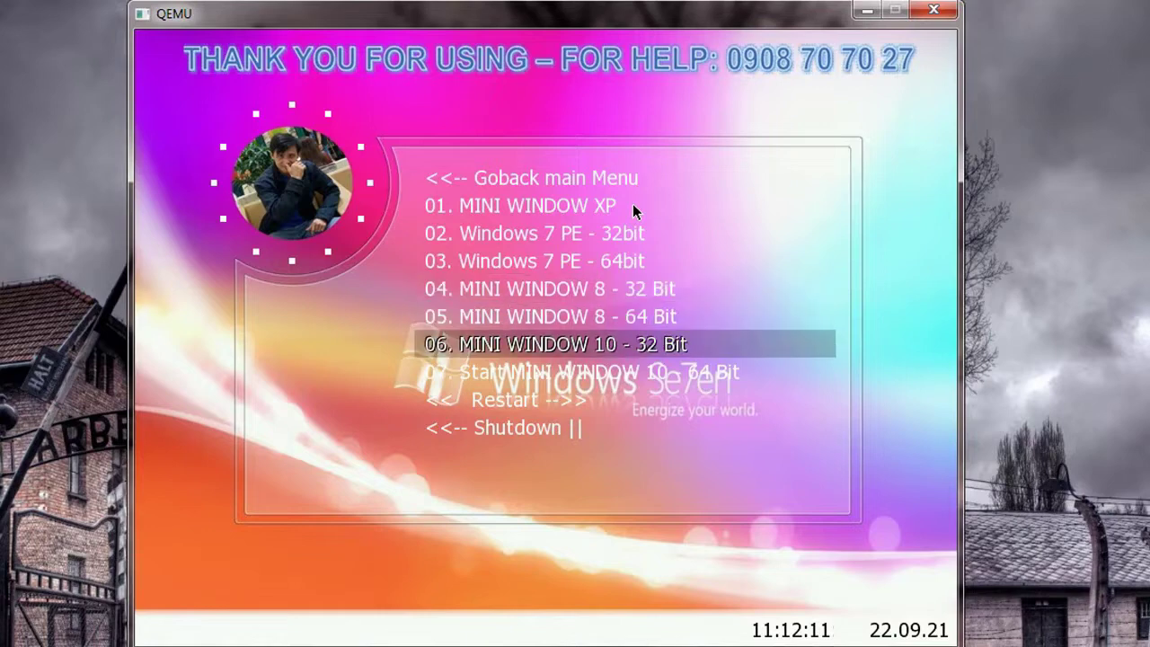
pyautogui.press('Down')
pyautogui.press('Down')
pyautogui.press('Up')
pyautogui.press('Down')
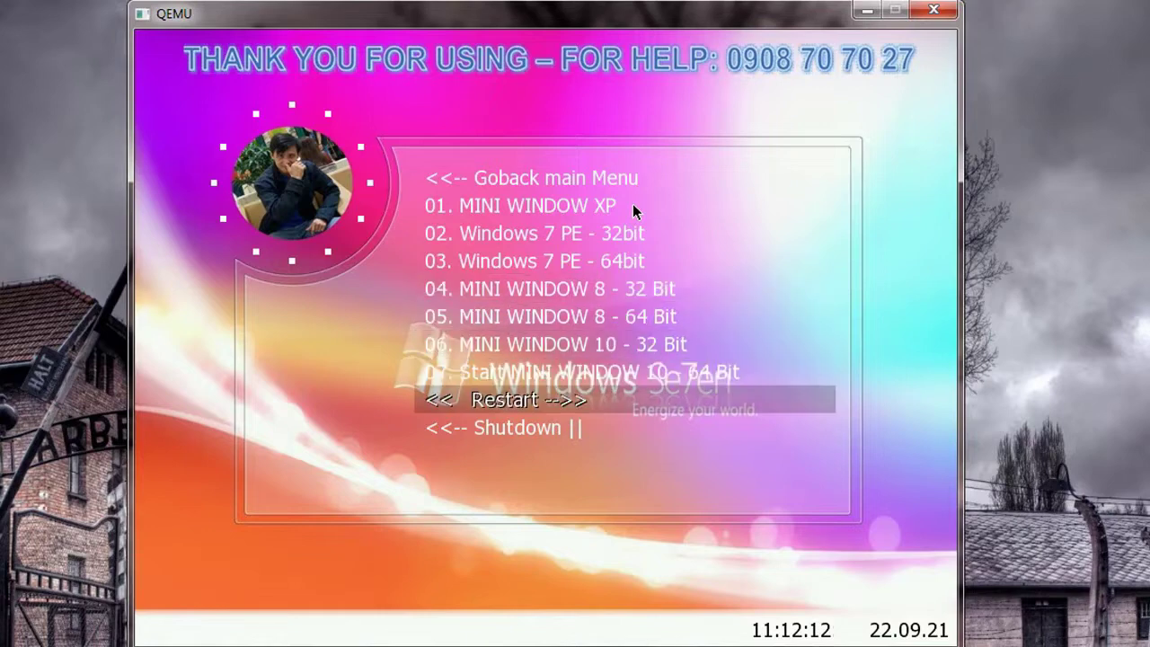
# Go back from the WINDOW MINI submenu to the main menu with the Goback main Menu entry
pyautogui.press('Up')
pyautogui.press('Up')
pyautogui.press('Up')
pyautogui.press('Up')
pyautogui.press('Up')
pyautogui.press('Up')
pyautogui.press('Up')
pyautogui.press('Up')
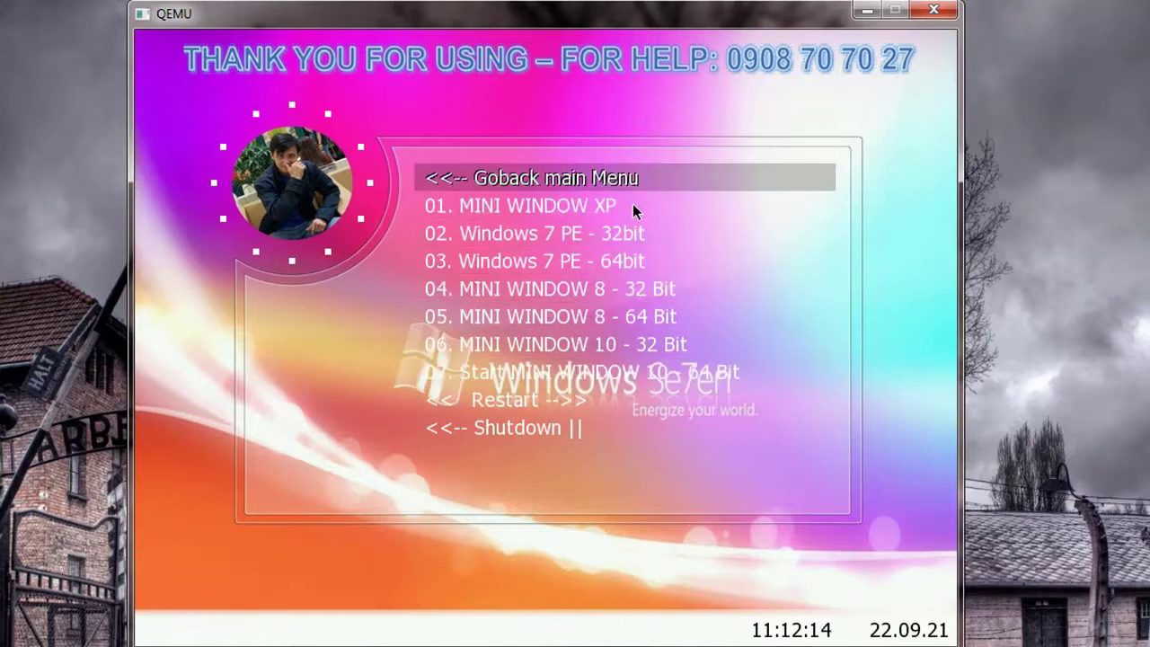
pyautogui.press('Return')
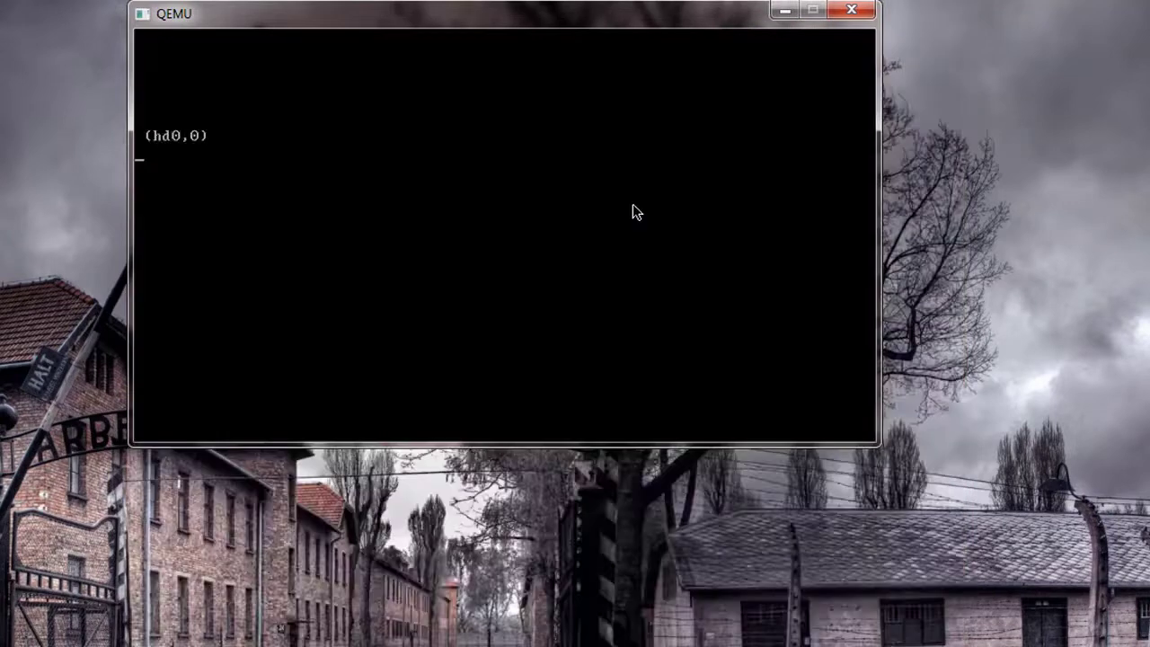
# Open the TOOLS FOR HDD submenu from the Multi USB Pro main menu
pyautogui.press('Down')
pyautogui.press('Down')
pyautogui.press('Down')
pyautogui.press('Down')
pyautogui.press('Down')
pyautogui.press('Down')
pyautogui.press('Down')
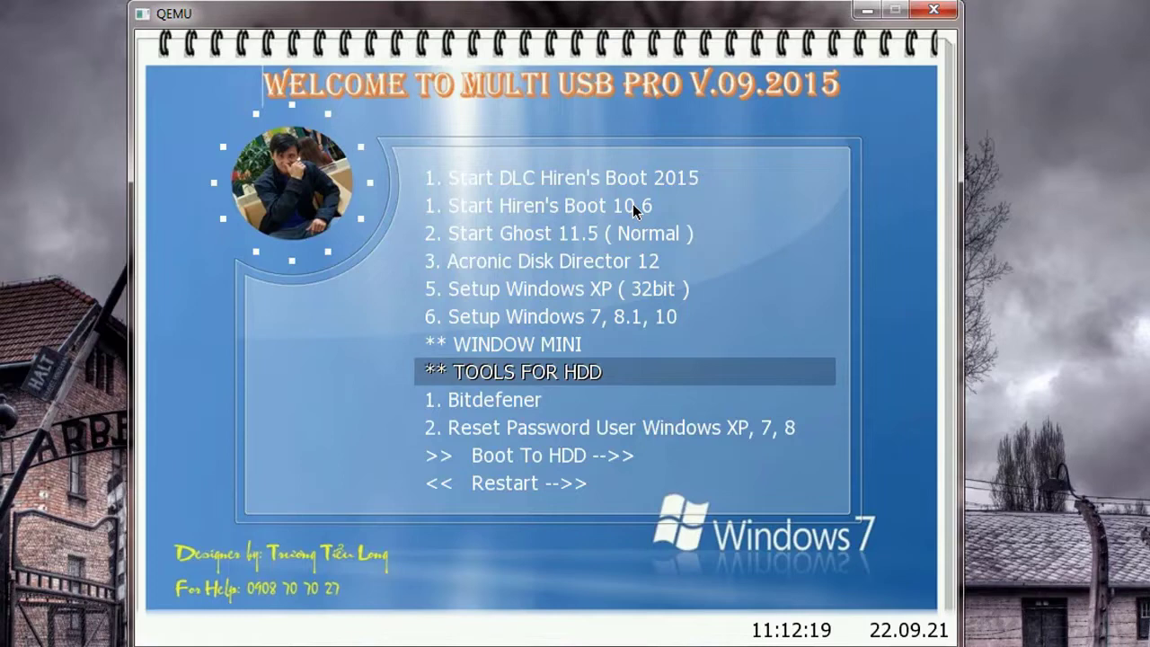
pyautogui.press('Return')
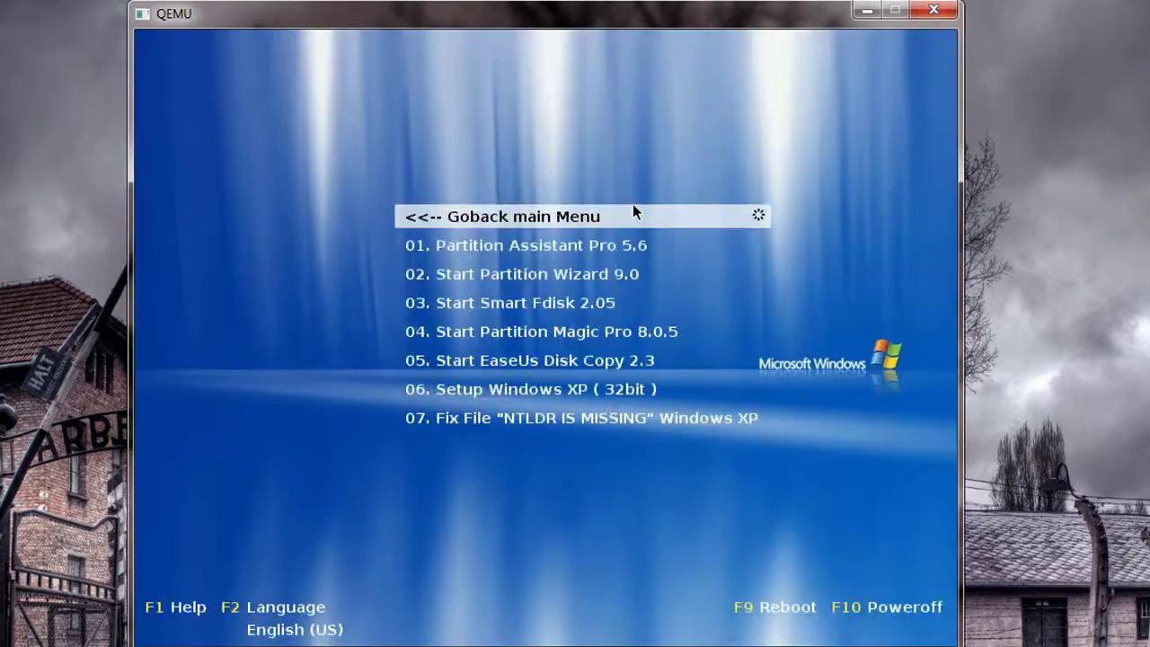
# Examine the partitioning entries: Partition Assistant Pro 5.6, Partition Wizard 9.0, Smart Fdisk 2.05 and Partition Magic Pro 8.0.5
pyautogui.press('Down')
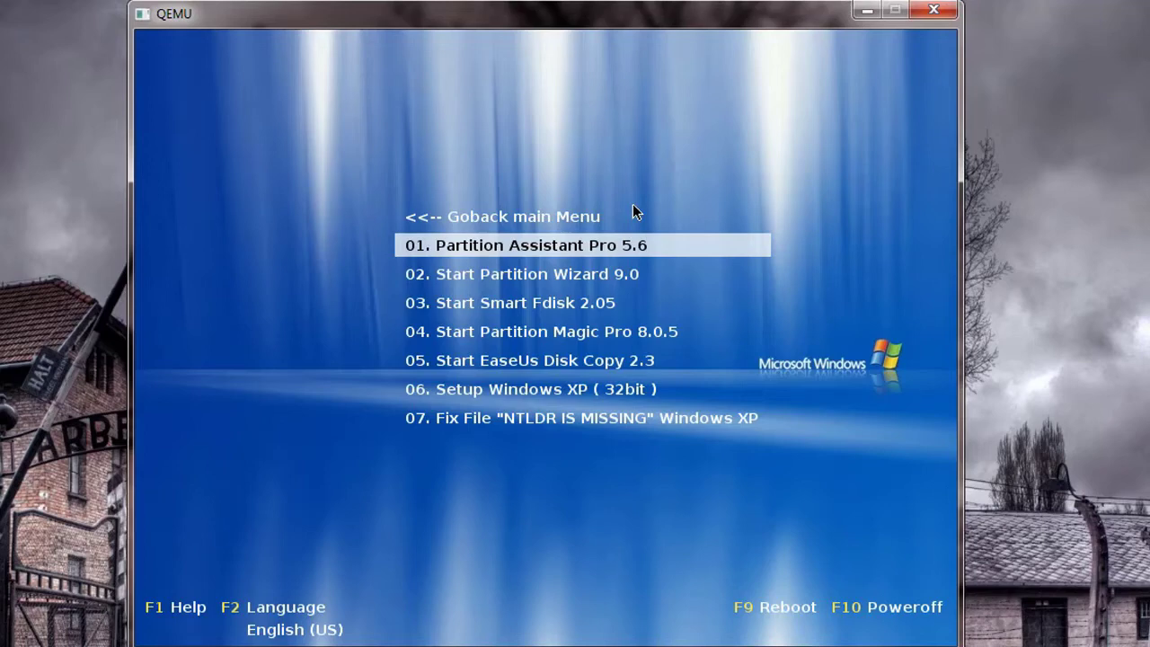
pyautogui.press('Down')
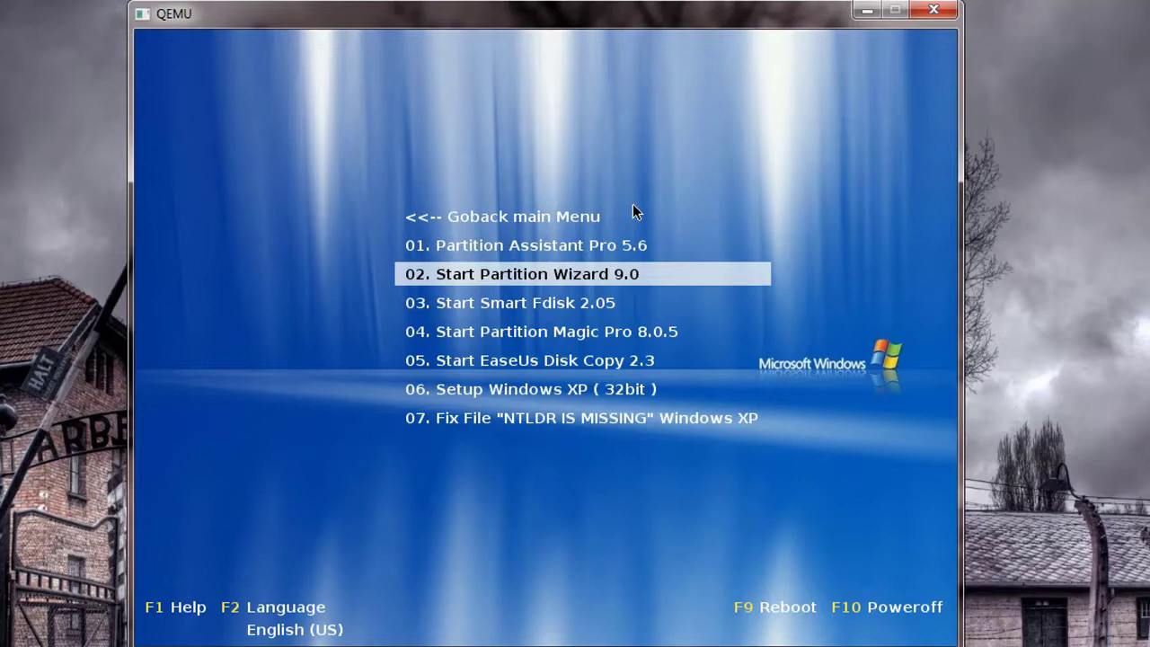
pyautogui.press('Down')
pyautogui.press('Up')
pyautogui.press('Up')
pyautogui.press('Down')
pyautogui.press('Down')
pyautogui.press('Up')
pyautogui.press('Up')
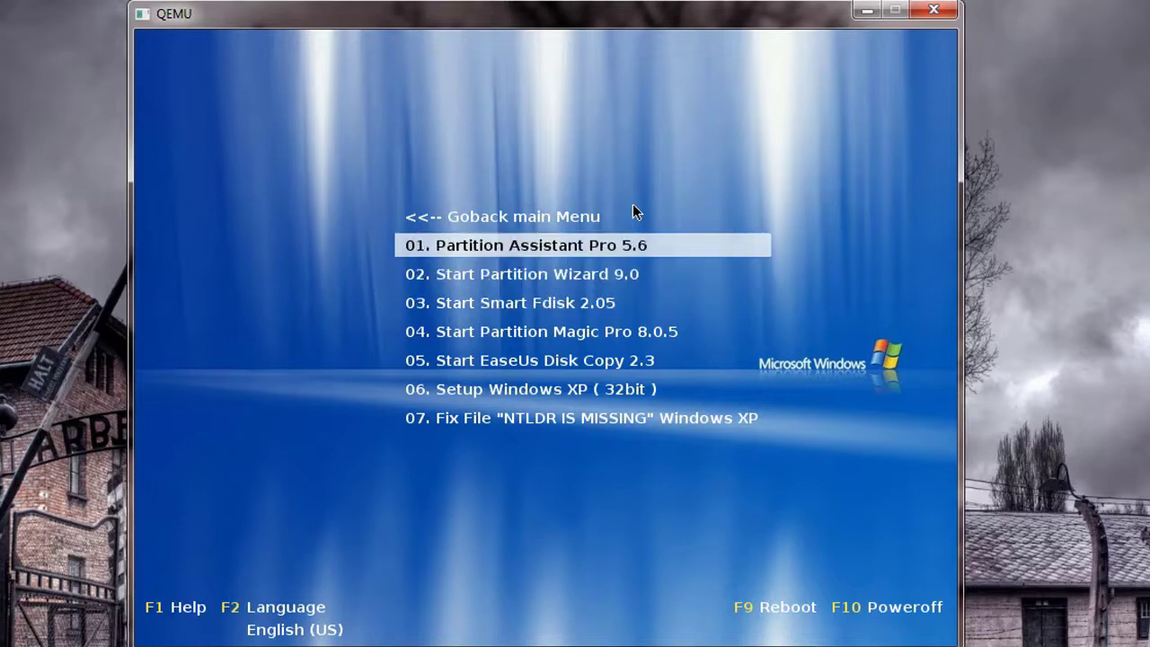
pyautogui.press('Down')
pyautogui.press('Down')
pyautogui.press('Down')
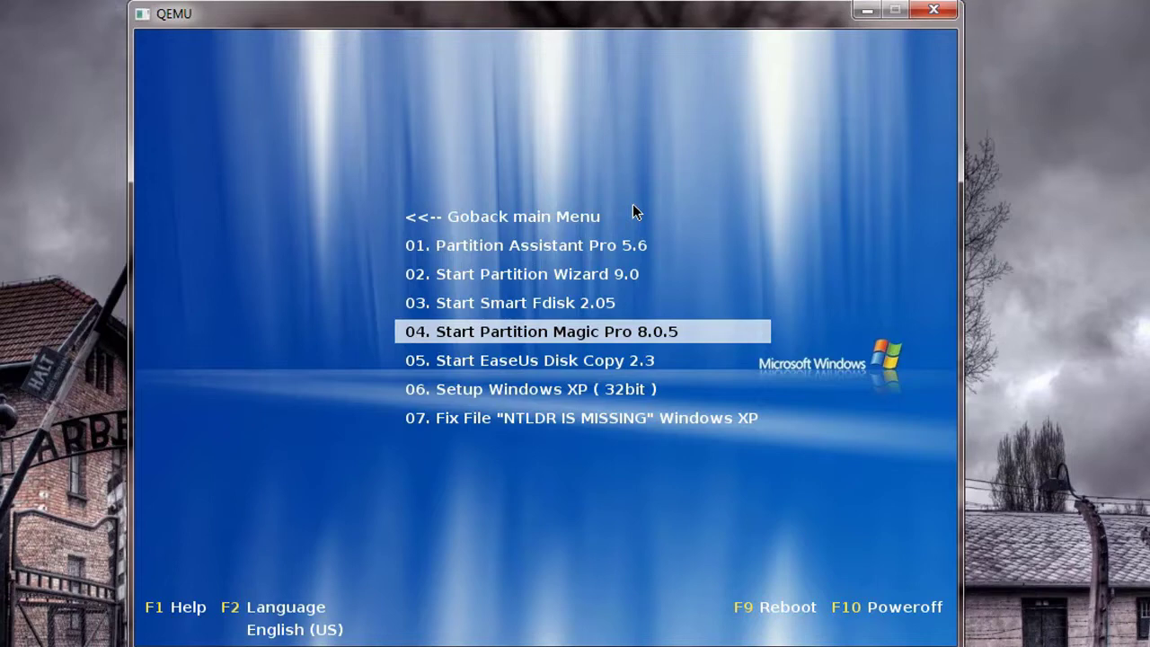
pyautogui.press('Up')
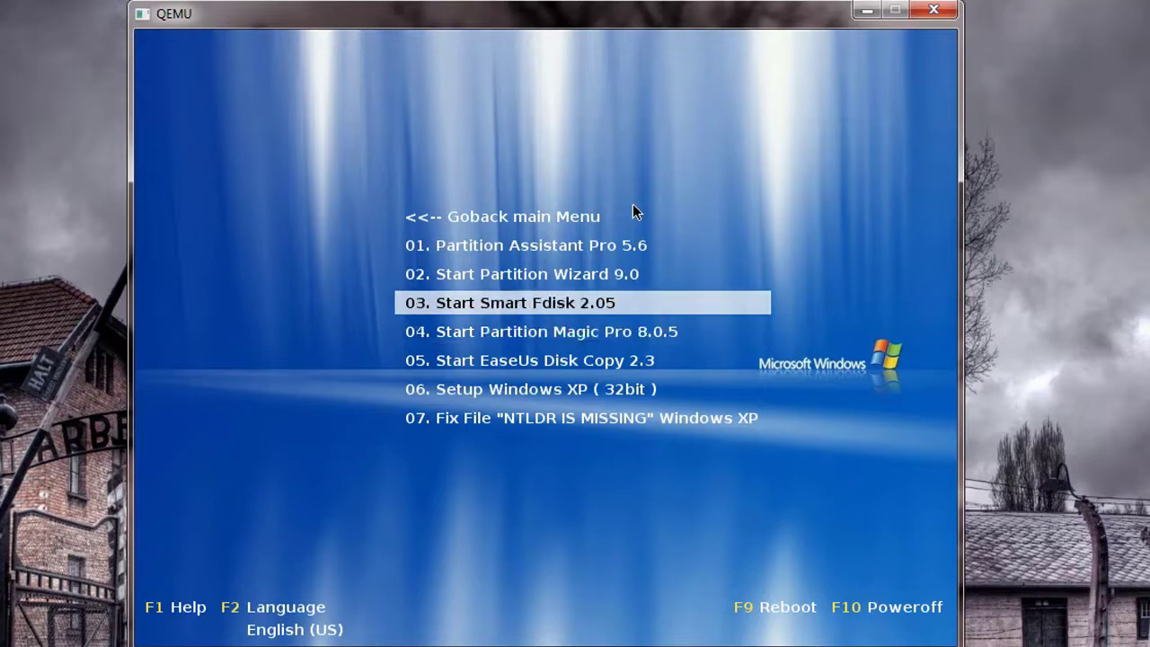
pyautogui.press('Down')
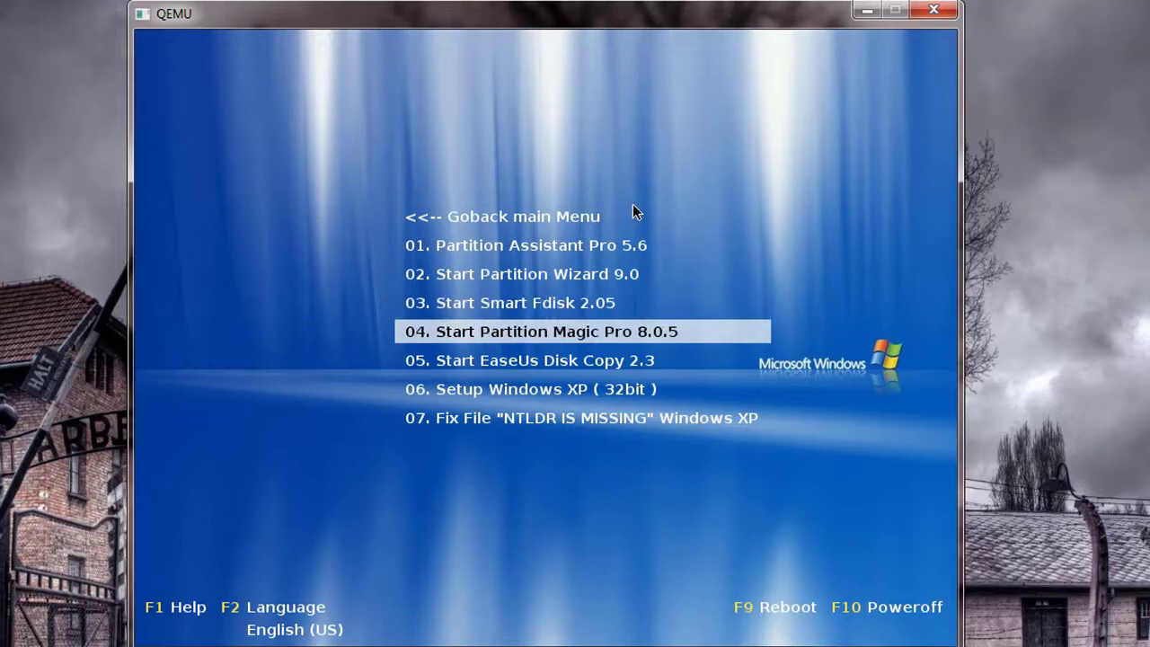
pyautogui.press('Up')
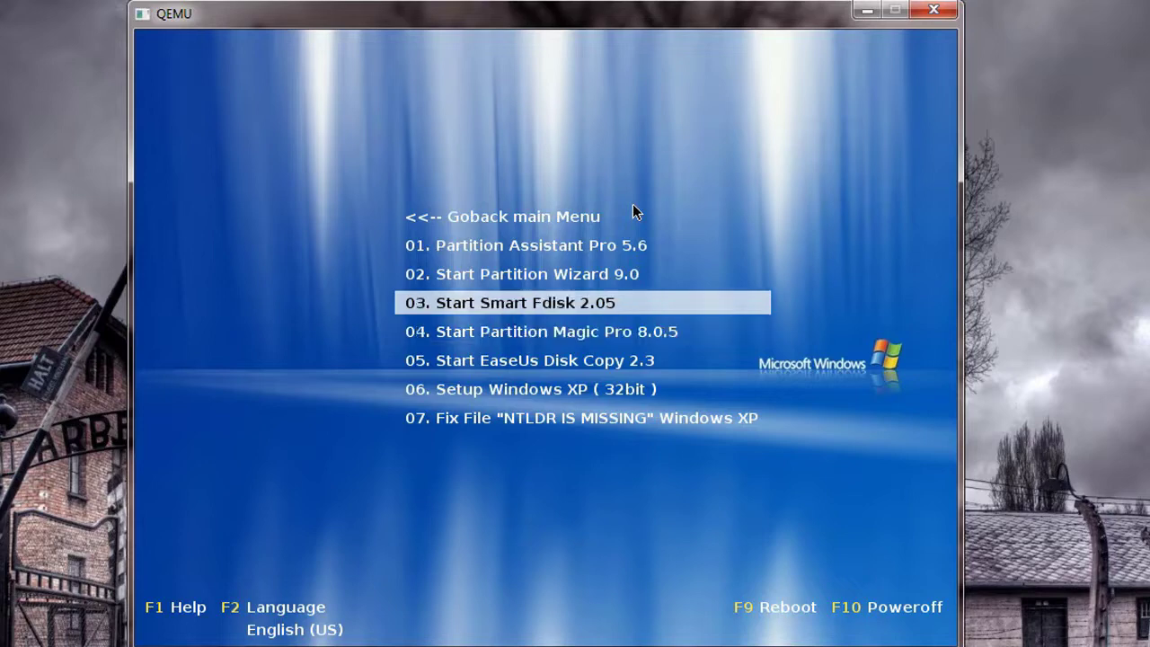
pyautogui.press('Down')
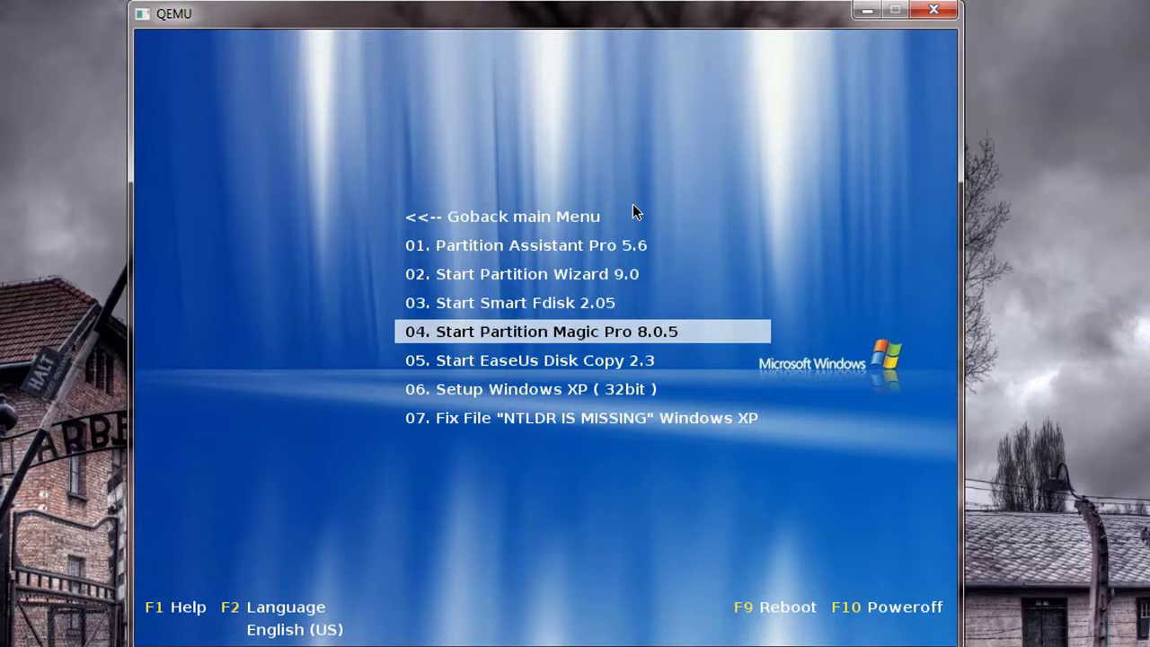
pyautogui.press('Up')
pyautogui.press('Down')
# Examine the remaining hard-disk tool entries: EaseUs Disk Copy 2.3, Setup Windows XP, the NTLDR fix, Restart and Shutdown
pyautogui.press('Down')
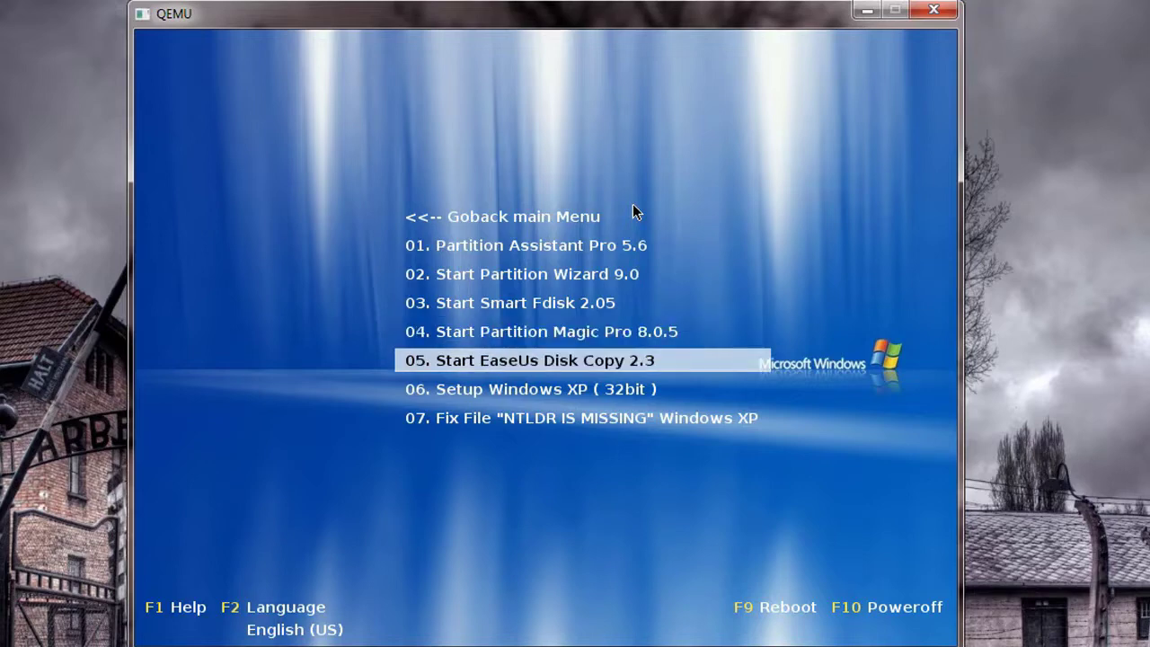
pyautogui.press('Down')
pyautogui.press('Down')
pyautogui.press('Down')
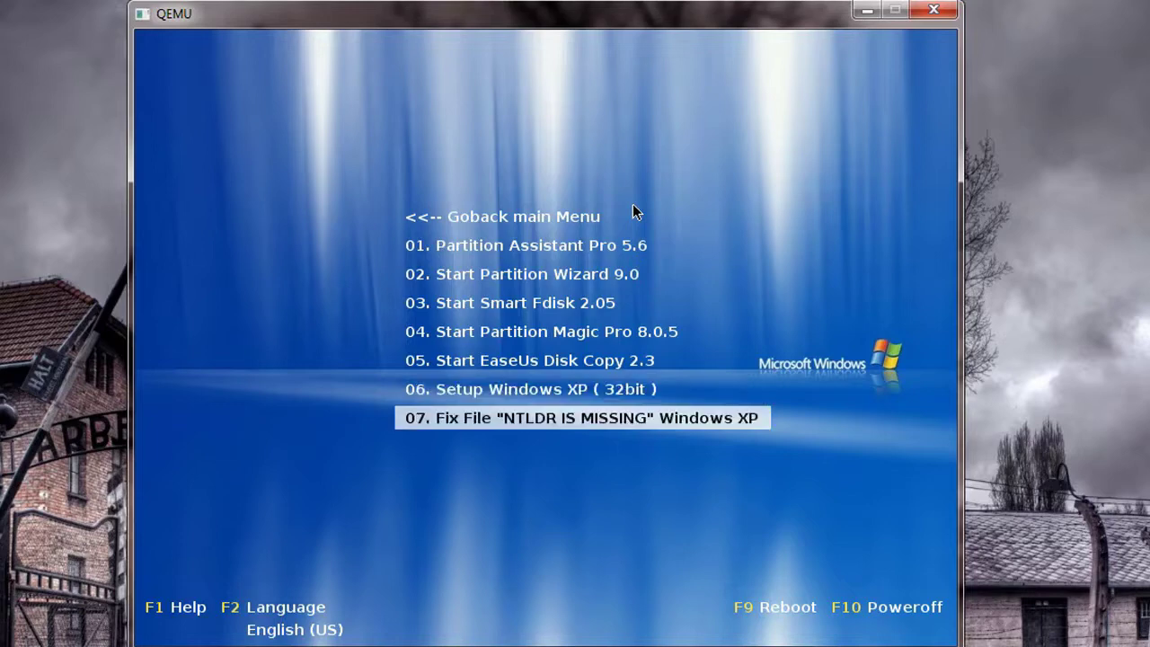
pyautogui.press('Up')
pyautogui.press('Up')
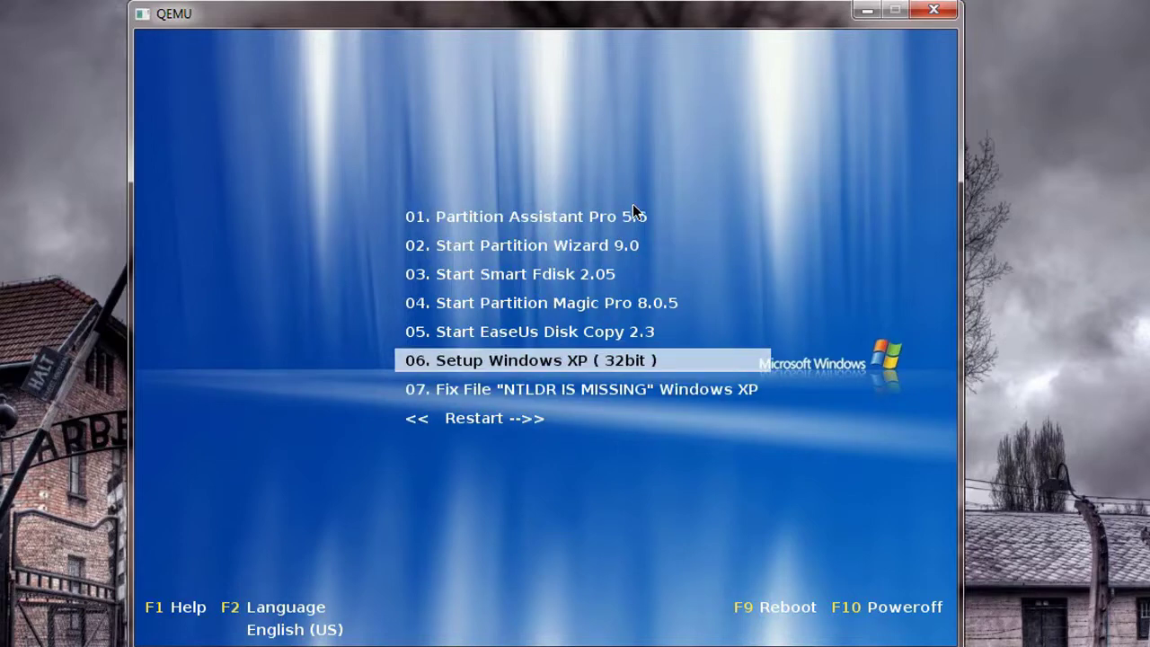
pyautogui.press('Down')
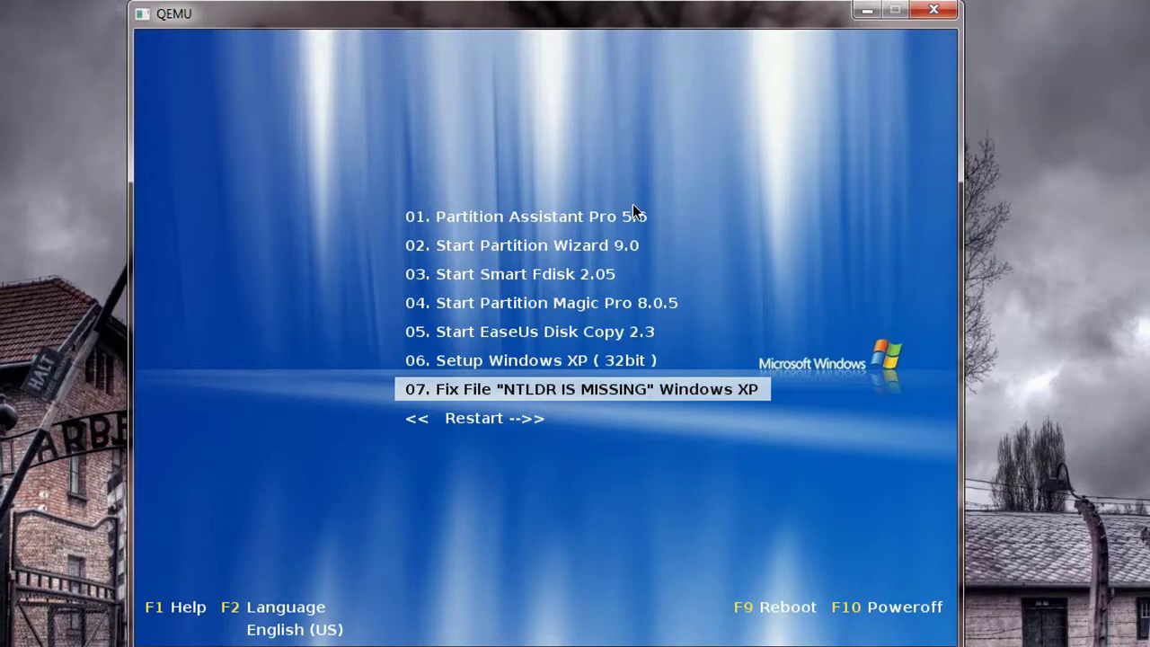
pyautogui.press('Up')
pyautogui.press('Up')
pyautogui.press('Up')
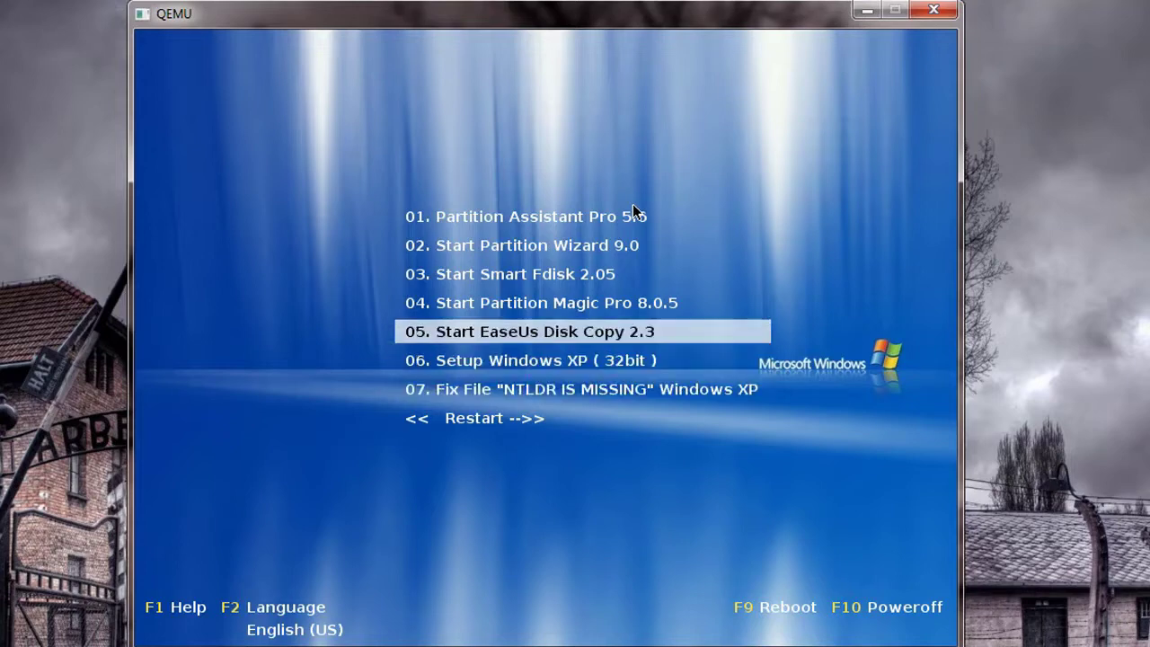
pyautogui.press('Down')
pyautogui.press('Down')
pyautogui.press('Down')
pyautogui.press('Down')
pyautogui.press('Down')
# Leave the TOOLS FOR HDD submenu for the main menu with the Goback main Menu entry
pyautogui.press('Up')
pyautogui.press('Up')
pyautogui.press('Up')
pyautogui.press('Up')
pyautogui.press('Up')
pyautogui.press('Up')
pyautogui.press('Up')
pyautogui.press('Up')
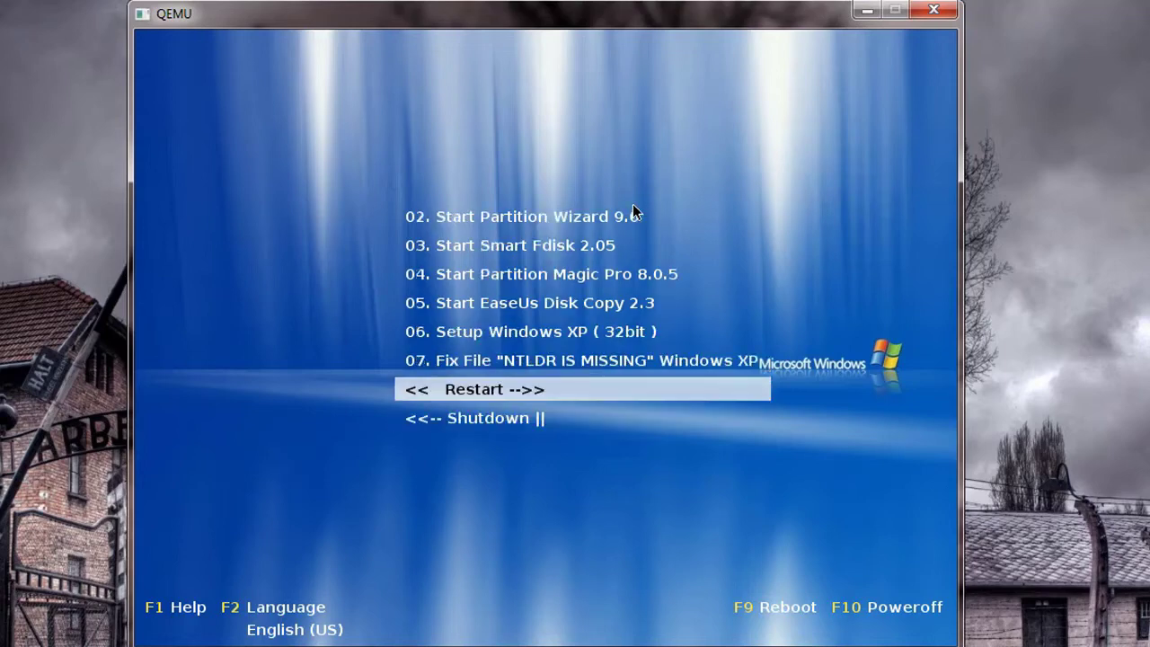
pyautogui.press('Up')
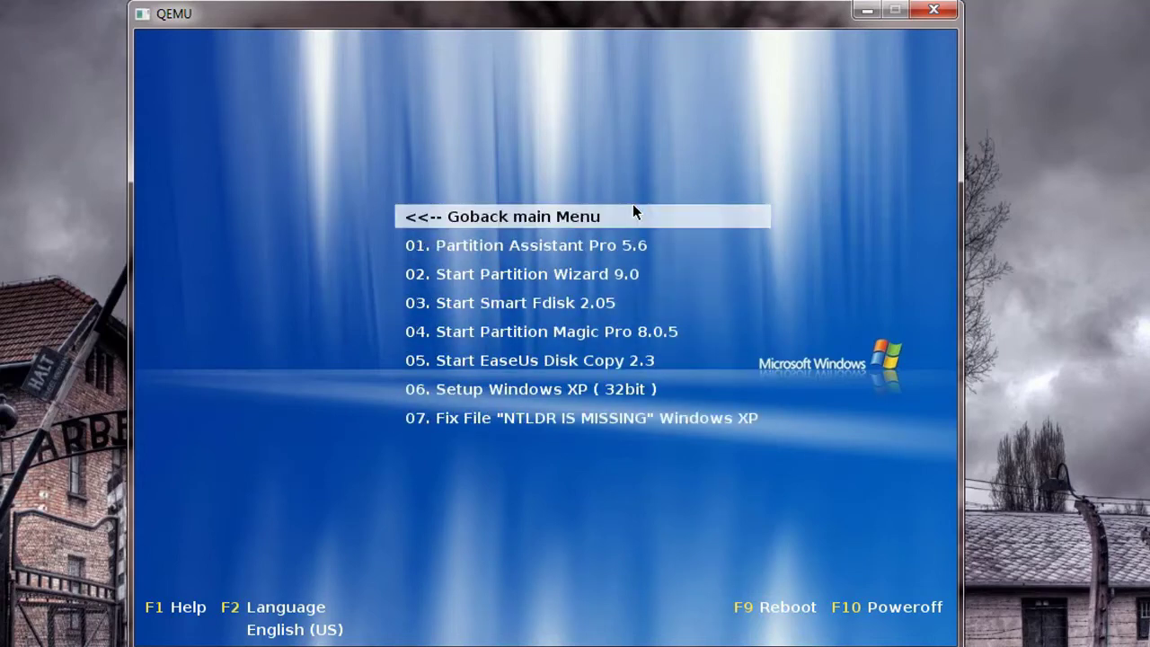
pyautogui.press('Return')
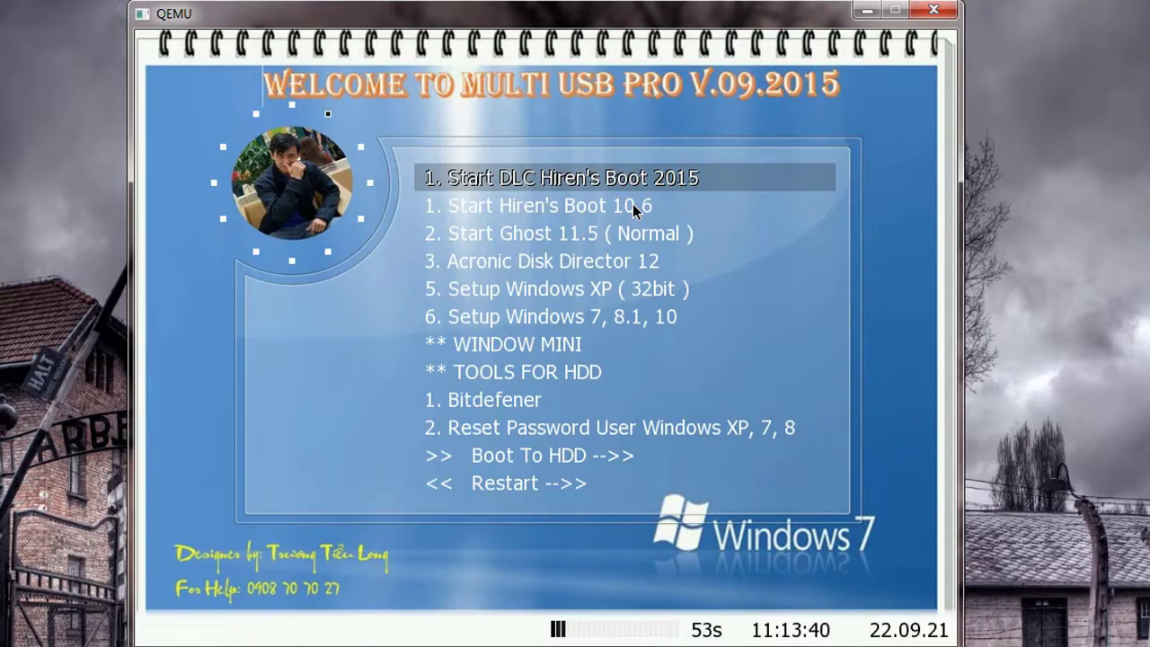
# Look at the Bitdefener, Reset Password User Windows XP, 7, 8 and neighbouring entries in the main menu
pyautogui.press('Down')
pyautogui.press('Down')
pyautogui.press('Down')
pyautogui.press('Down')
pyautogui.press('Down')
pyautogui.press('Down')
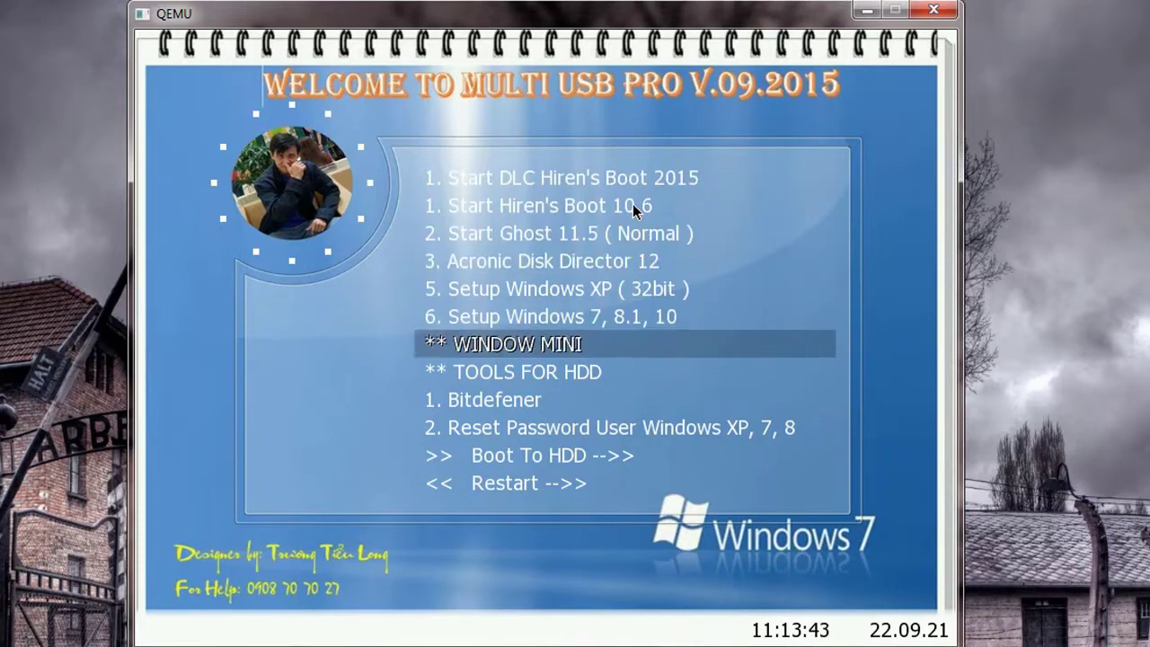
pyautogui.press('Down')
pyautogui.press('Down')
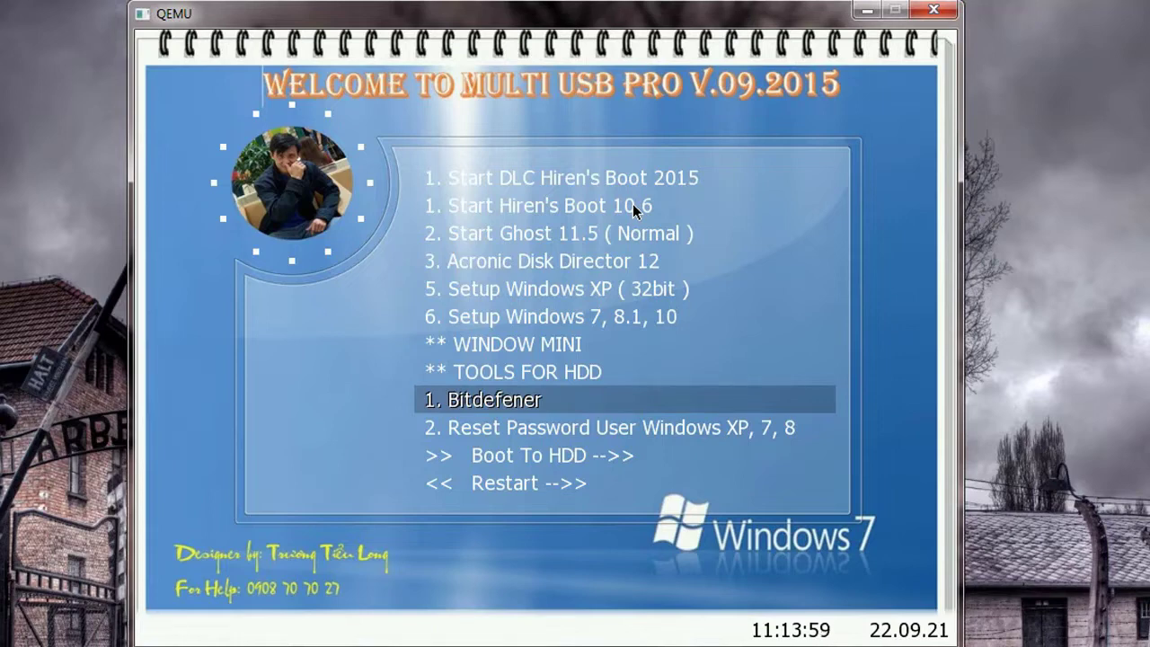
pyautogui.press('Down')
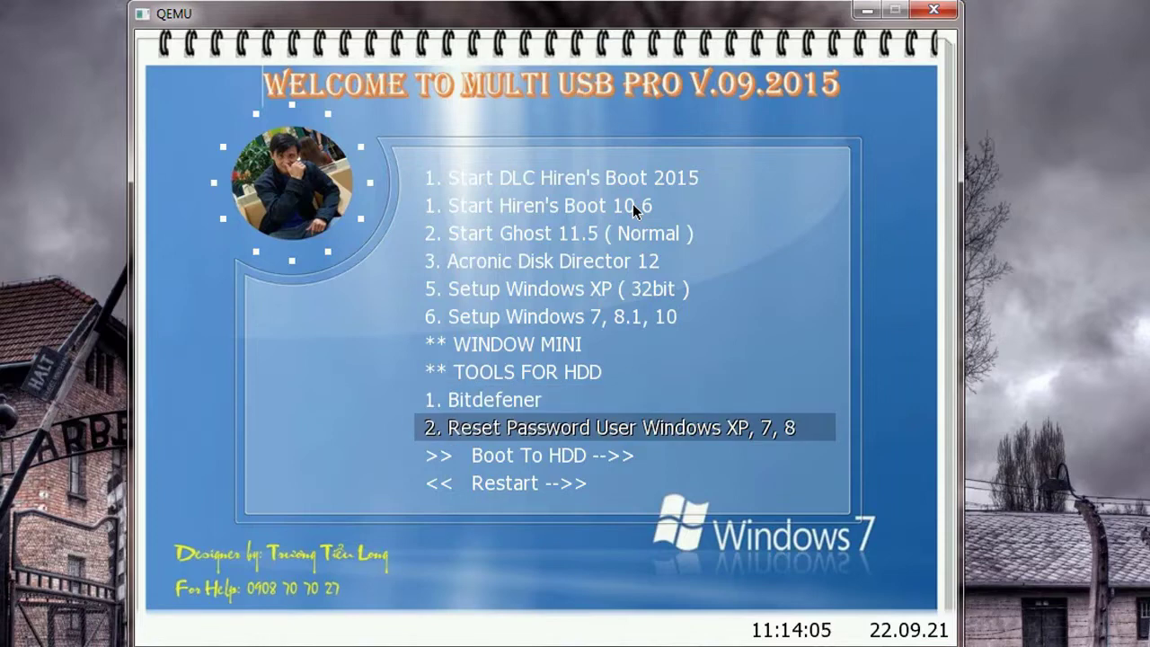
pyautogui.press('Down')
pyautogui.press('Up')
pyautogui.press('Up')
pyautogui.press('Up')
pyautogui.press('Down')
pyautogui.press('Down')
pyautogui.press('Down')
pyautogui.press('Down')
pyautogui.press('Up')
pyautogui.press('Up')
pyautogui.press('Up')
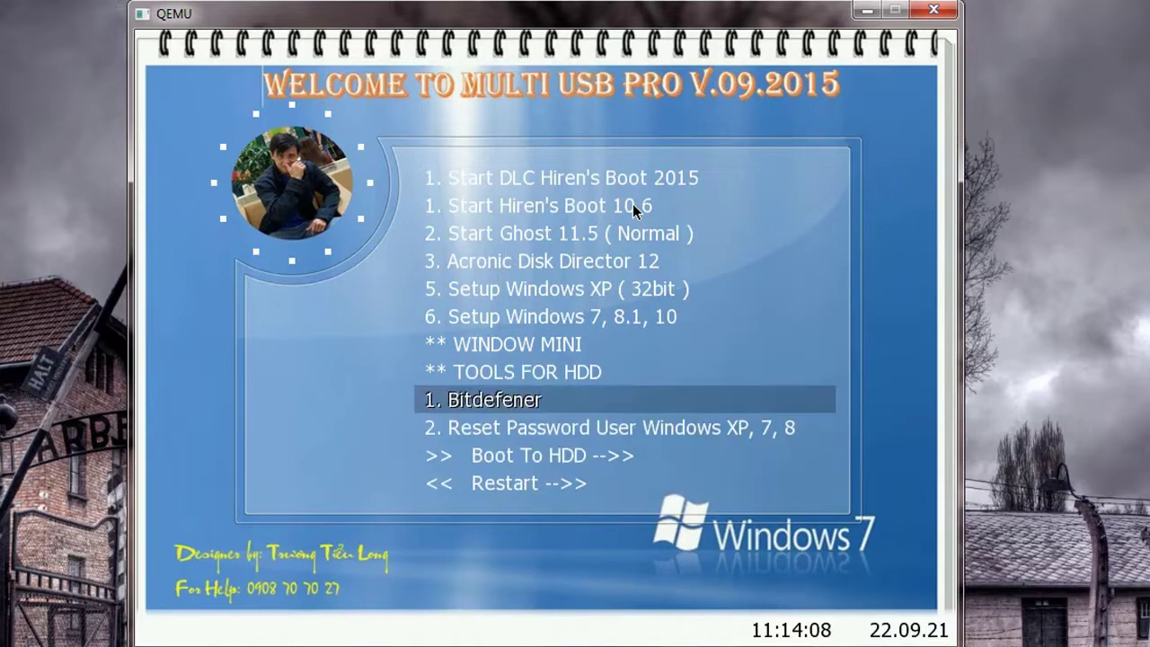
pyautogui.press('Down')
pyautogui.press('Down')
pyautogui.press('Up')
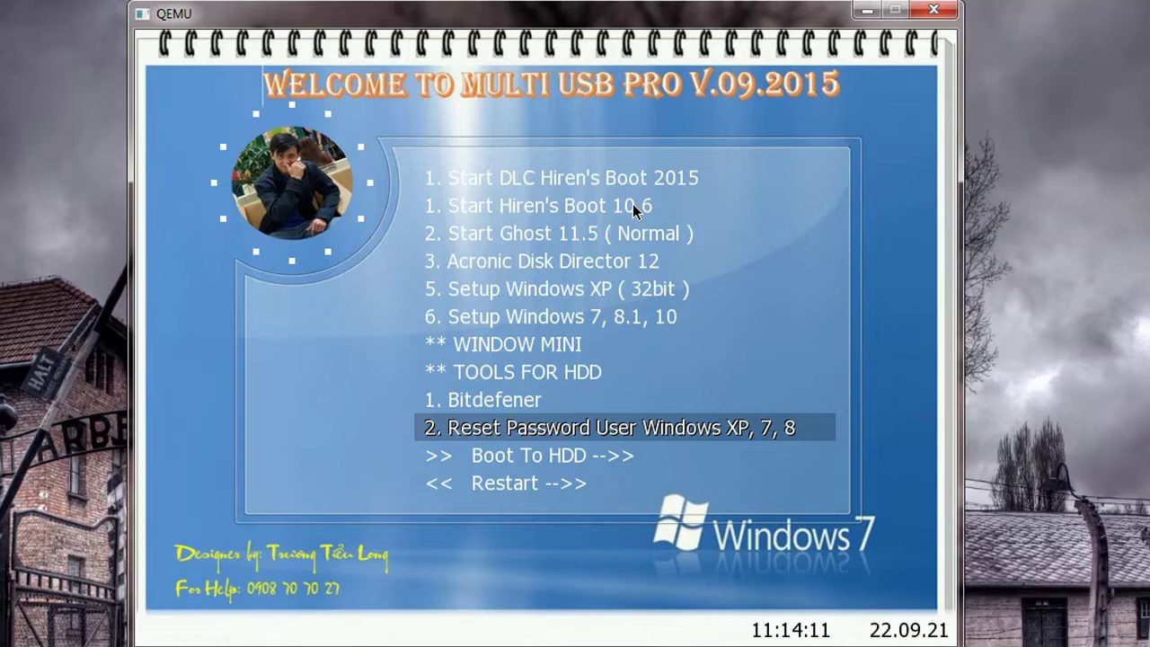
# Review the main menu entries from Reset Password User Windows XP, 7, 8 back up to Start Ghost 11.5 ( Normal )
pyautogui.press('Up')
pyautogui.press('Down')
pyautogui.press('Up')
pyautogui.press('Up')
pyautogui.press('Up')
pyautogui.press('Up')
pyautogui.press('Up')
pyautogui.press('Up')
pyautogui.press('Up')
pyautogui.press('Up')
pyautogui.press('Up')
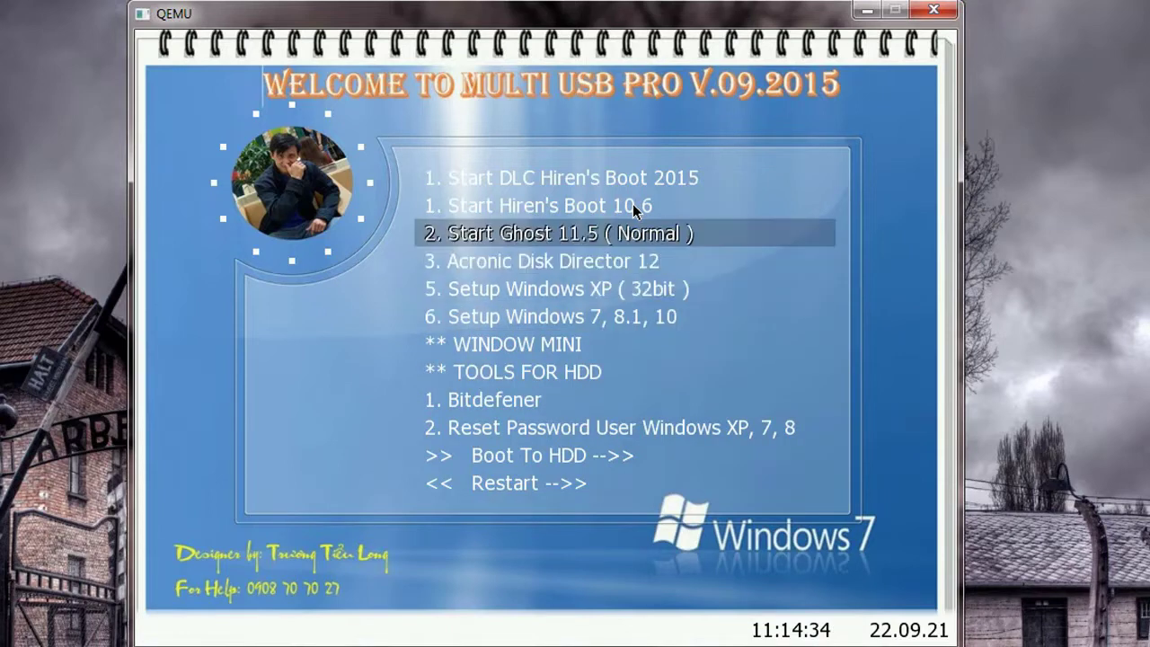
# Review the main menu entries from Start Ghost 11.5 ( Normal ) down to Boot To HDD
pyautogui.press('Down')
pyautogui.press('Down')
pyautogui.press('Down')
pyautogui.press('Down')
pyautogui.press('Down')
pyautogui.press('Down')
pyautogui.press('Down')
pyautogui.press('Down')
pyautogui.press('Down')
pyautogui.press('Down')
pyautogui.press('Down')
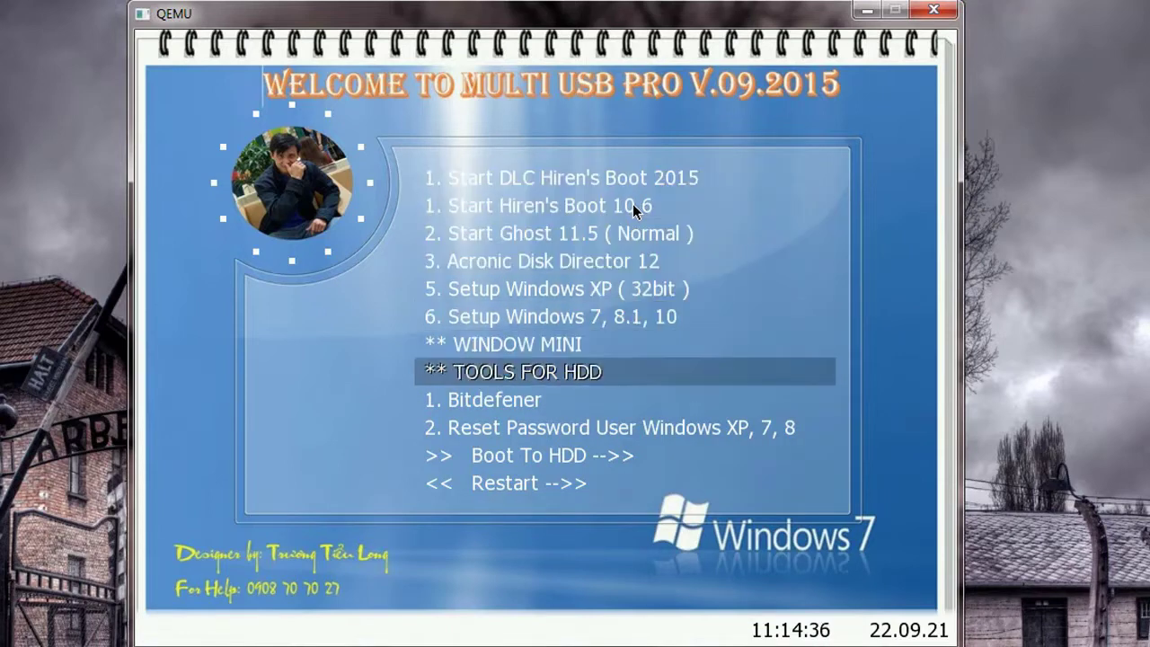
pyautogui.press('Up')
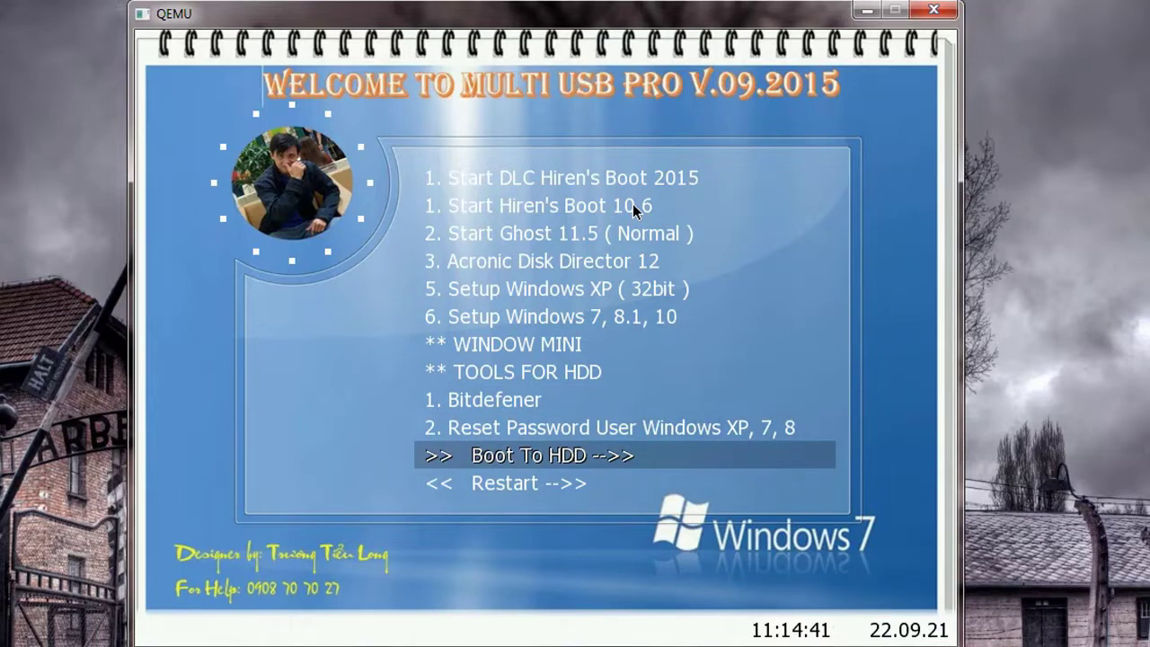
# View the Shutdown page behind the Restart entry and return to the main menu
pyautogui.press('Down')
pyautogui.press('Up')
pyautogui.press('Down')
pyautogui.press('Return')
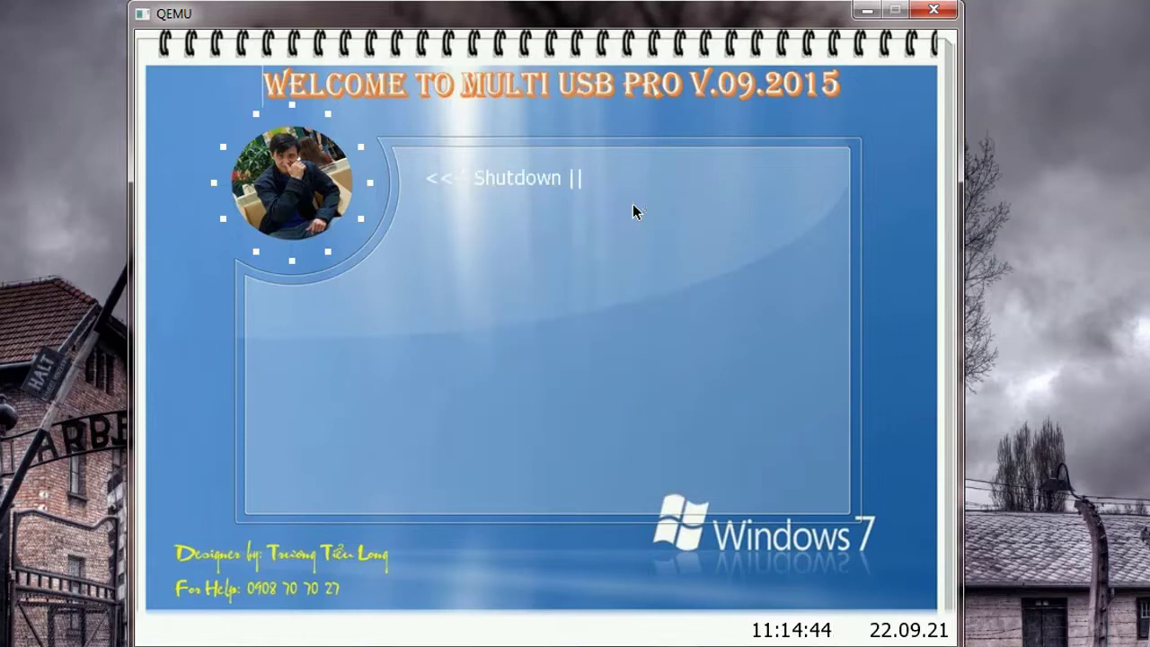
pyautogui.press('Escape')
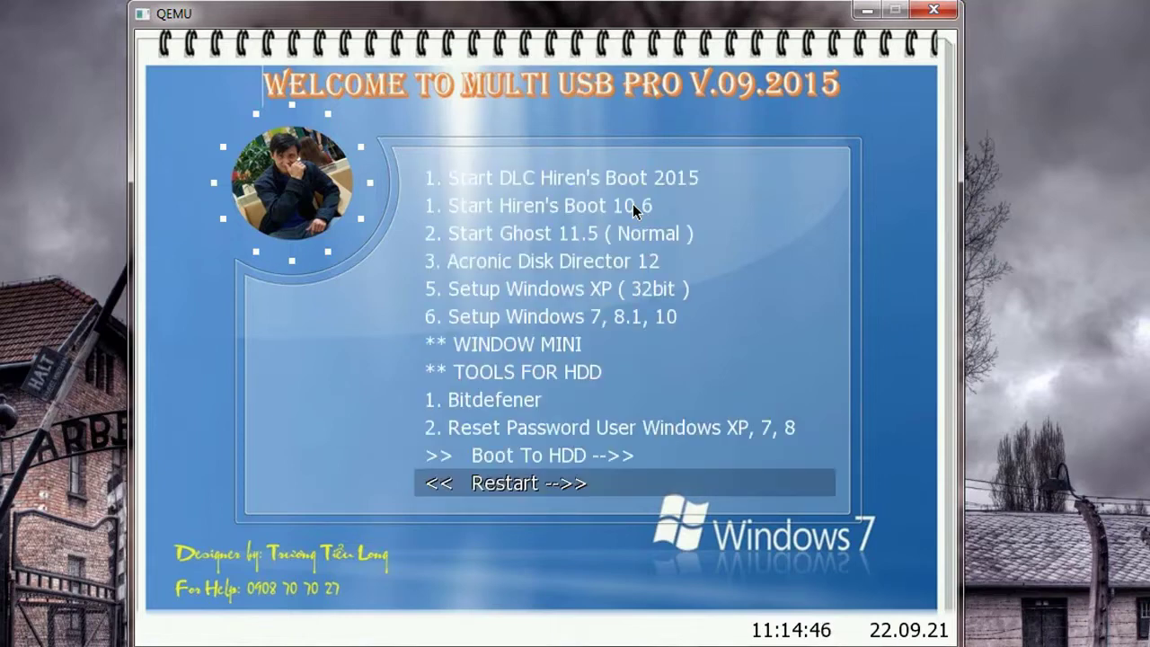
pyautogui.press('Return')
pyautogui.press('Escape')
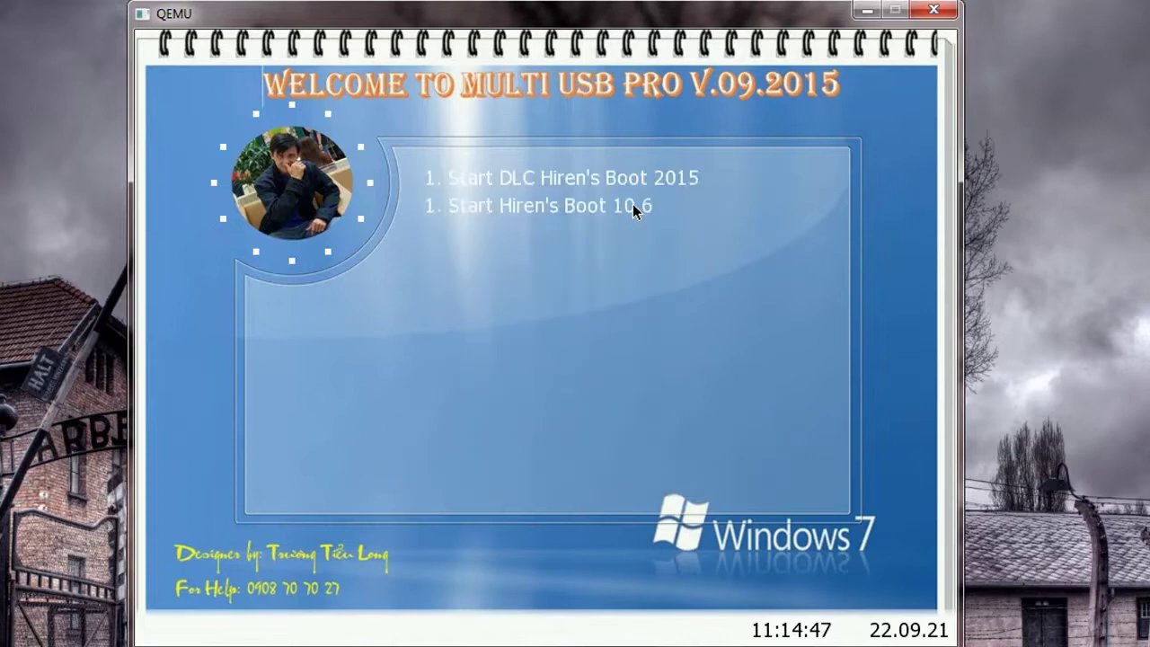
# Review the main menu entries from Restart back up to Start Ghost 11.5 ( Normal )
pyautogui.press('Up')
pyautogui.press('Up')
pyautogui.press('Up')
pyautogui.press('Up')
pyautogui.press('Up')
pyautogui.press('Up')
pyautogui.press('Up')
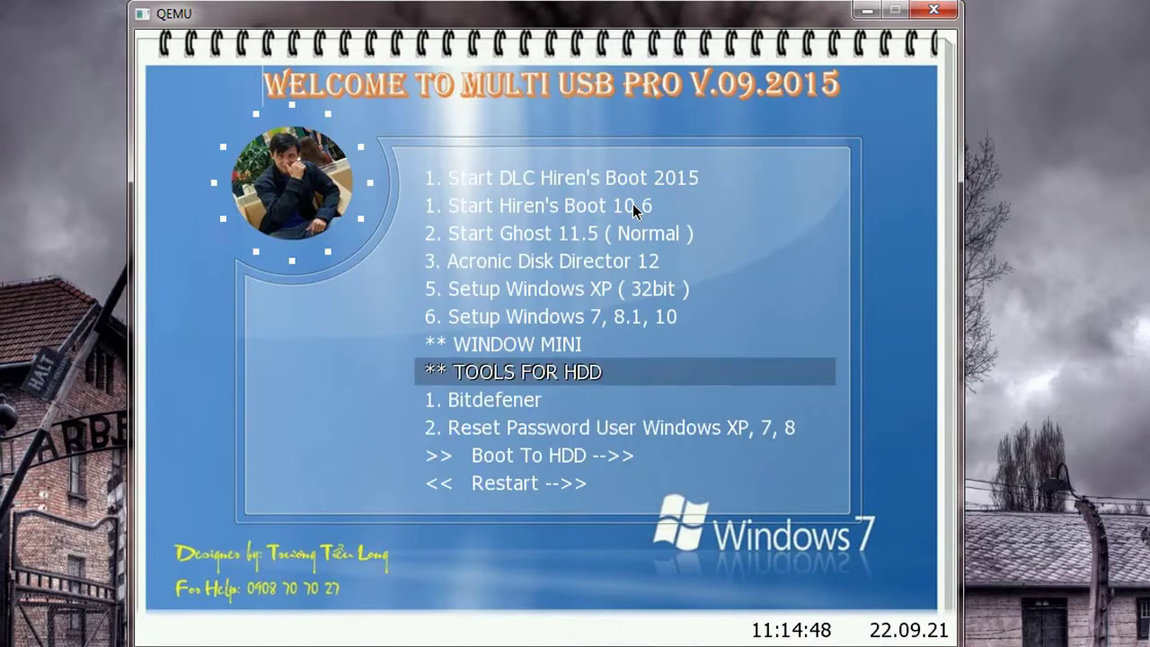
pyautogui.press('Up')
pyautogui.press('Up')
pyautogui.press('Up')
pyautogui.press('Down')
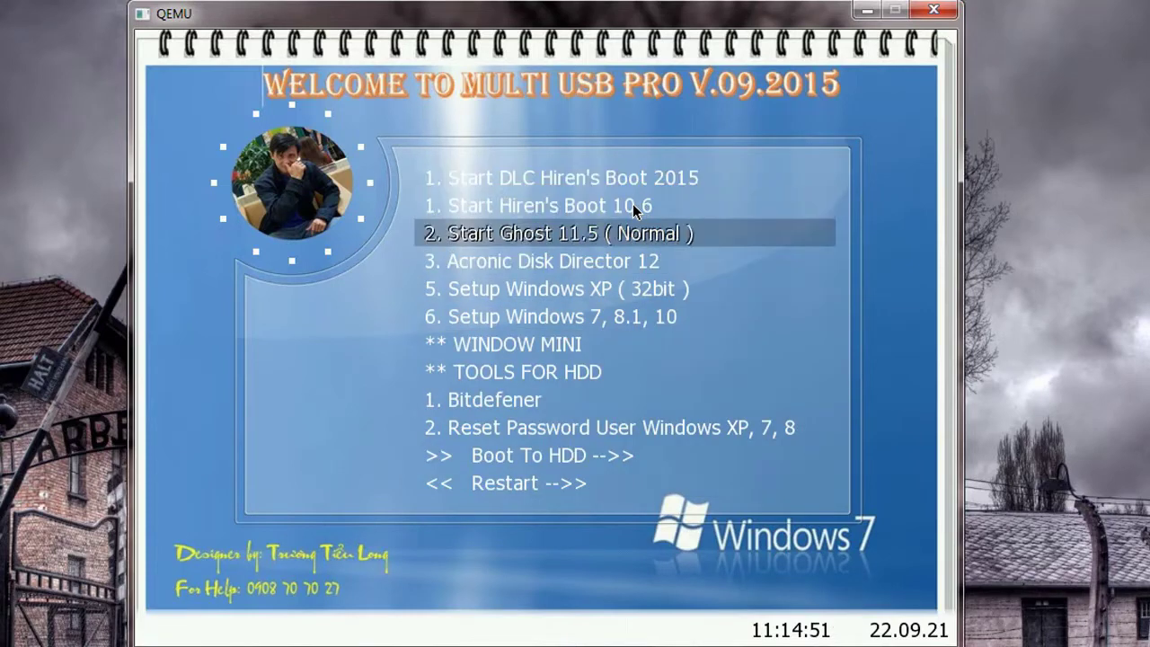
# Shut down the virtual machine with the Shutdown entry under Restart, and refresh the Windows desktop
pyautogui.press('Down')
pyautogui.press('Down')
pyautogui.press('Down')
pyautogui.press('Down')
pyautogui.press('Down')
pyautogui.press('Down')
pyautogui.press('Down')
pyautogui.press('Down')
pyautogui.press('Down')
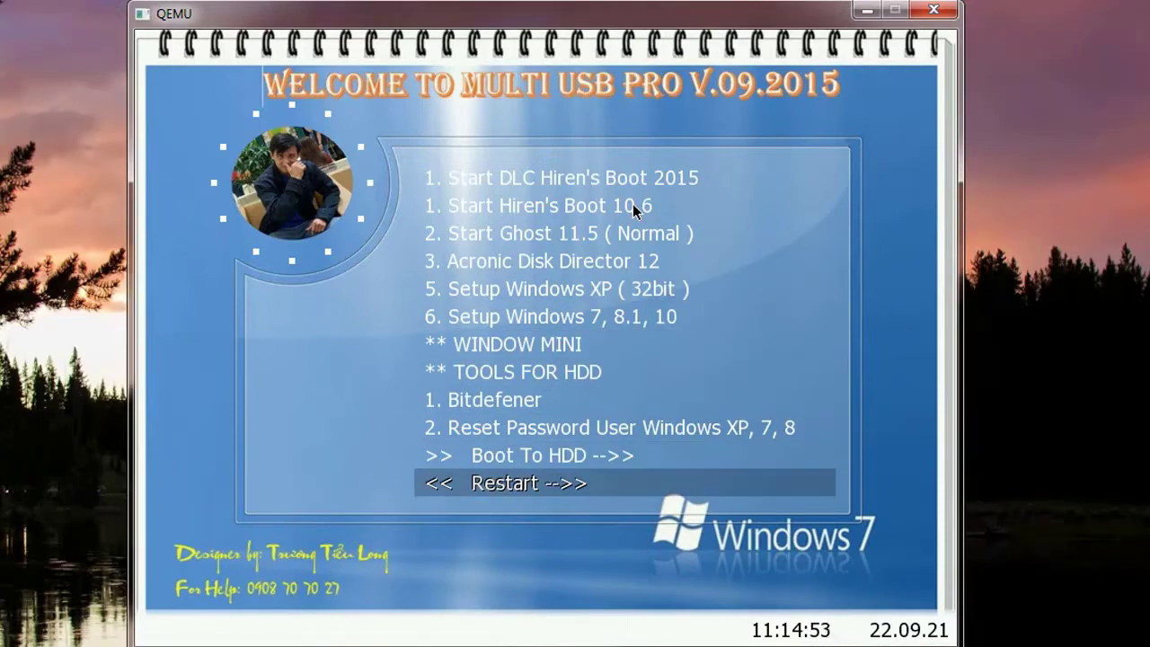
pyautogui.press('Return')
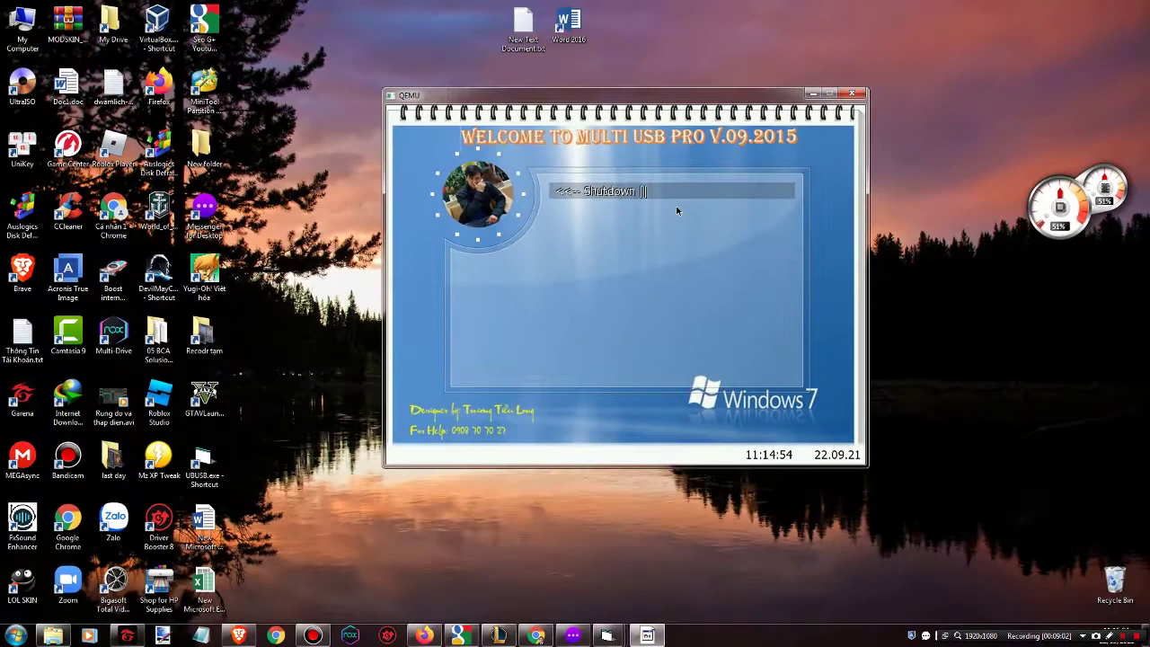
pyautogui.press('Return')
pyautogui.rightClick(473, 356)
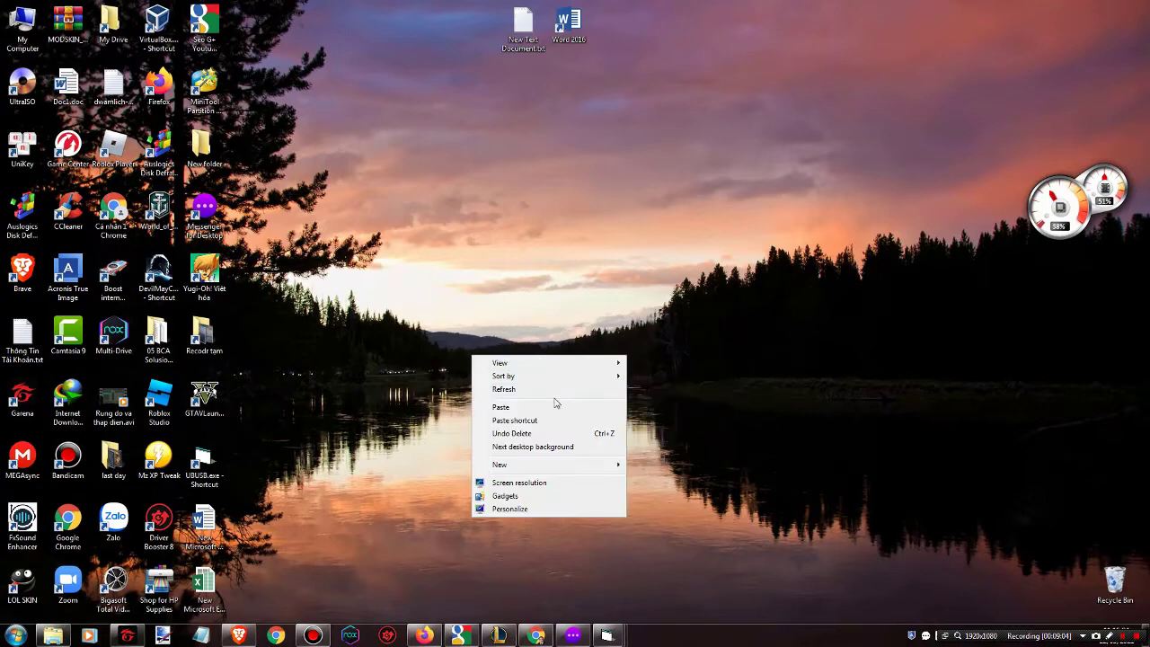
pyautogui.click(553, 394)
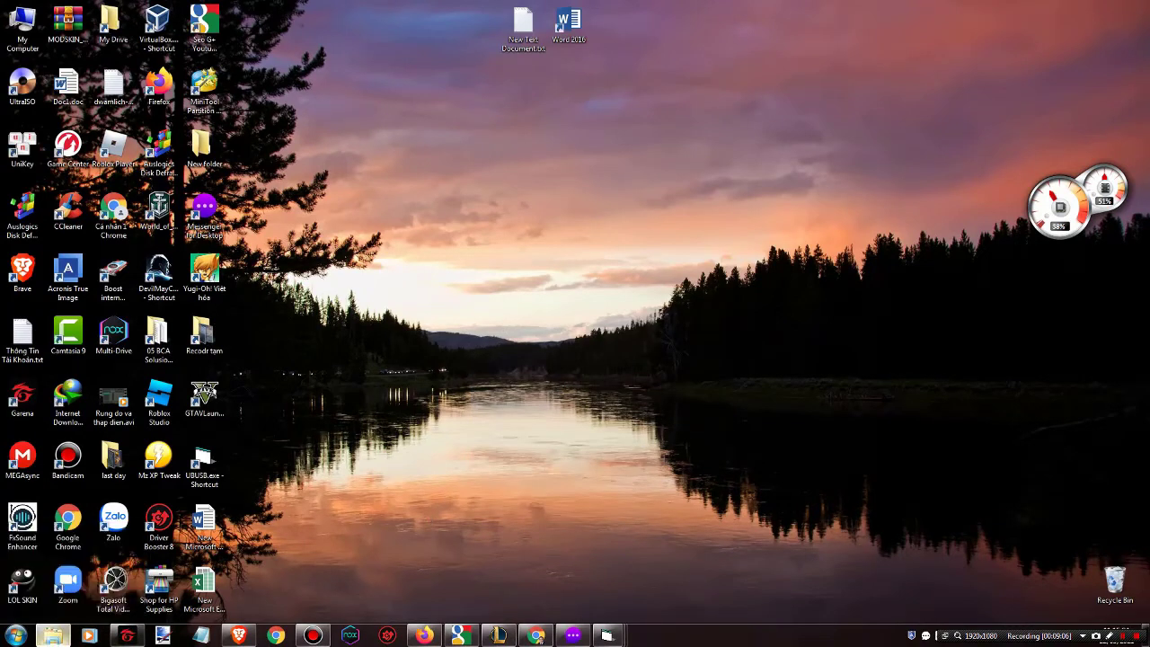
# Switch to Windows Explorer and open the 01SetupForWindow folder inside 01 SOFTWARE on drive 1T_Data 1 (D:)
pyautogui.click(53, 636)
pyautogui.scroll(-1, 359, 390)
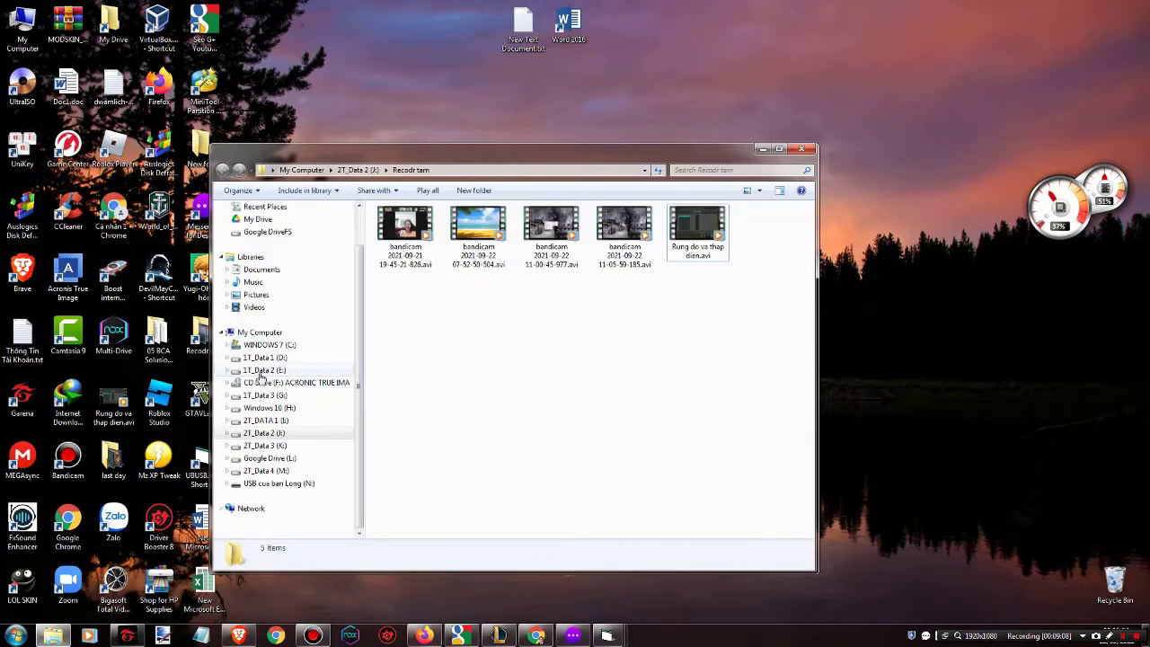
pyautogui.click(258, 359)
pyautogui.doubleClick(409, 226)
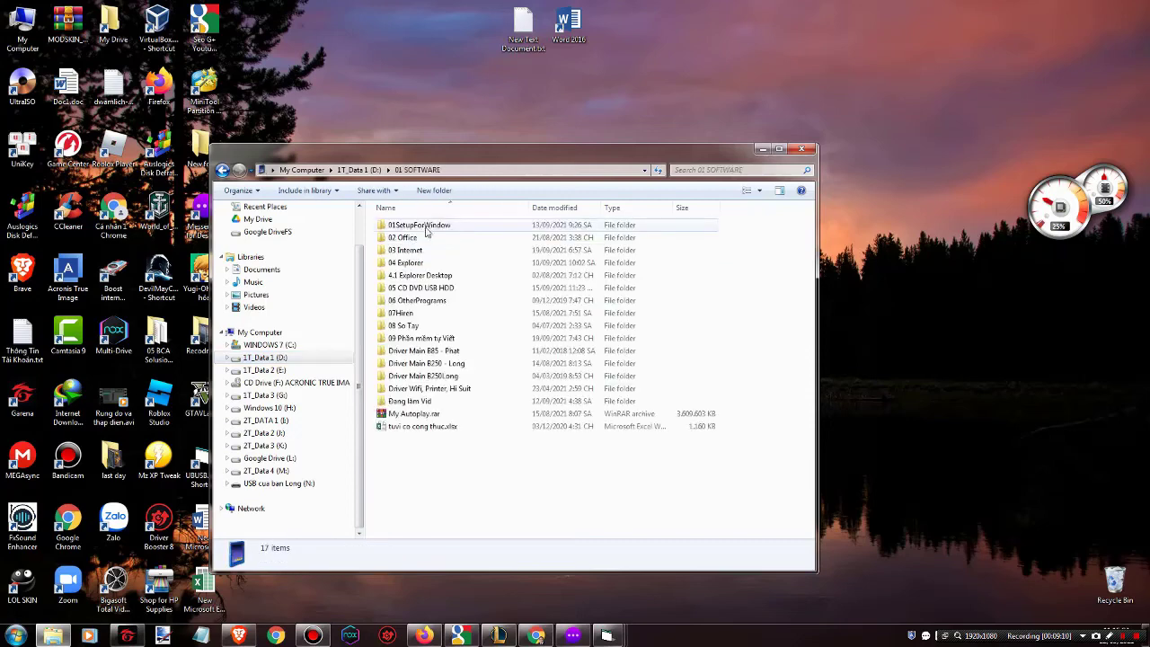
pyautogui.click(409, 228)
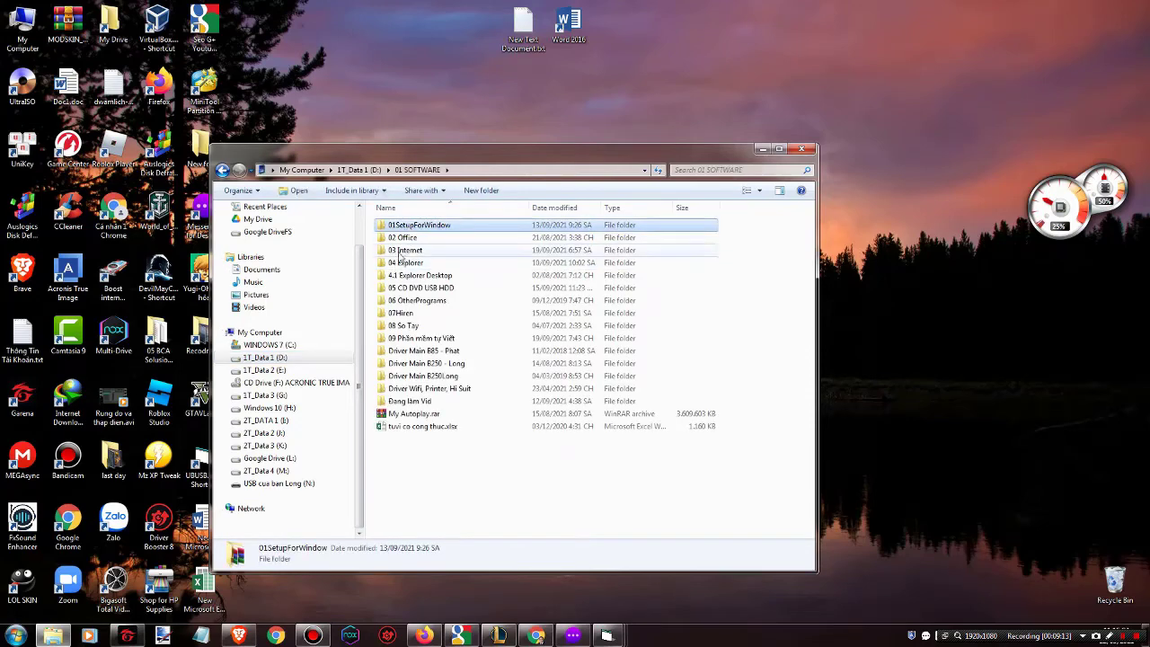
pyautogui.doubleClick(411, 226)
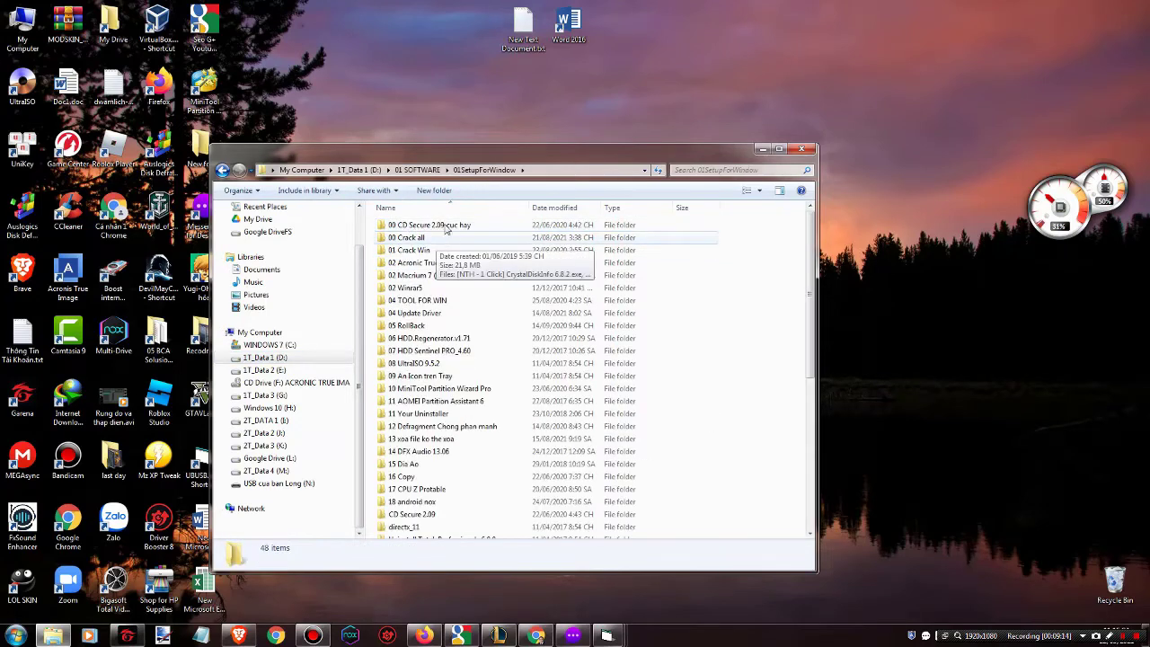
pyautogui.click(223, 170)
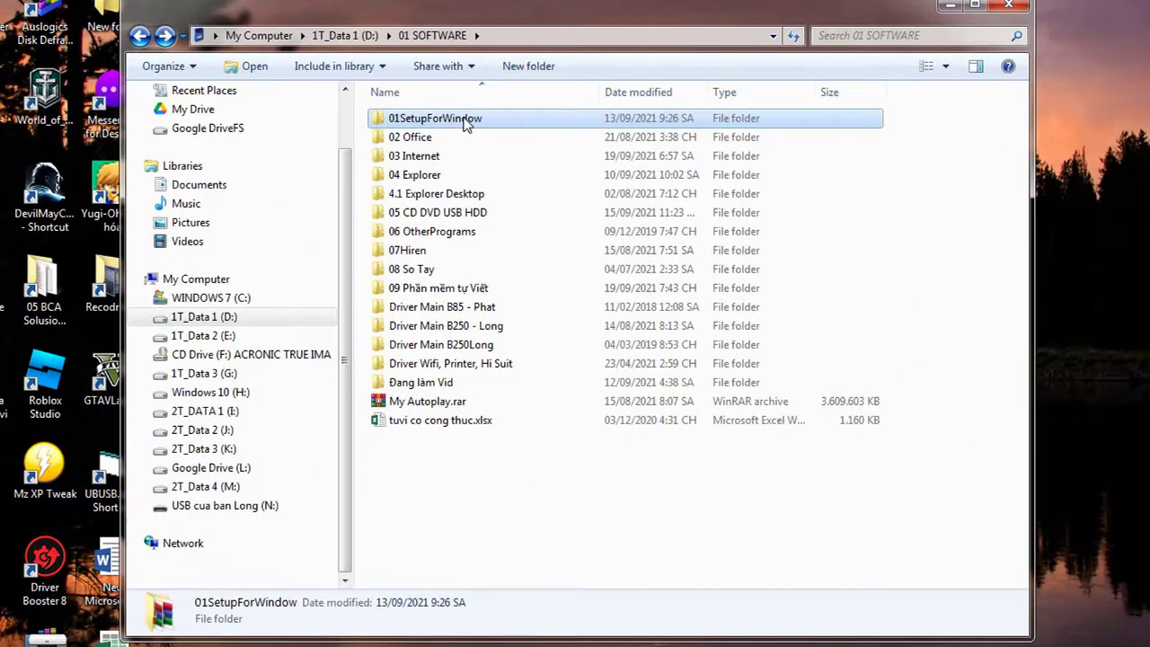
pyautogui.doubleClick(465, 120)
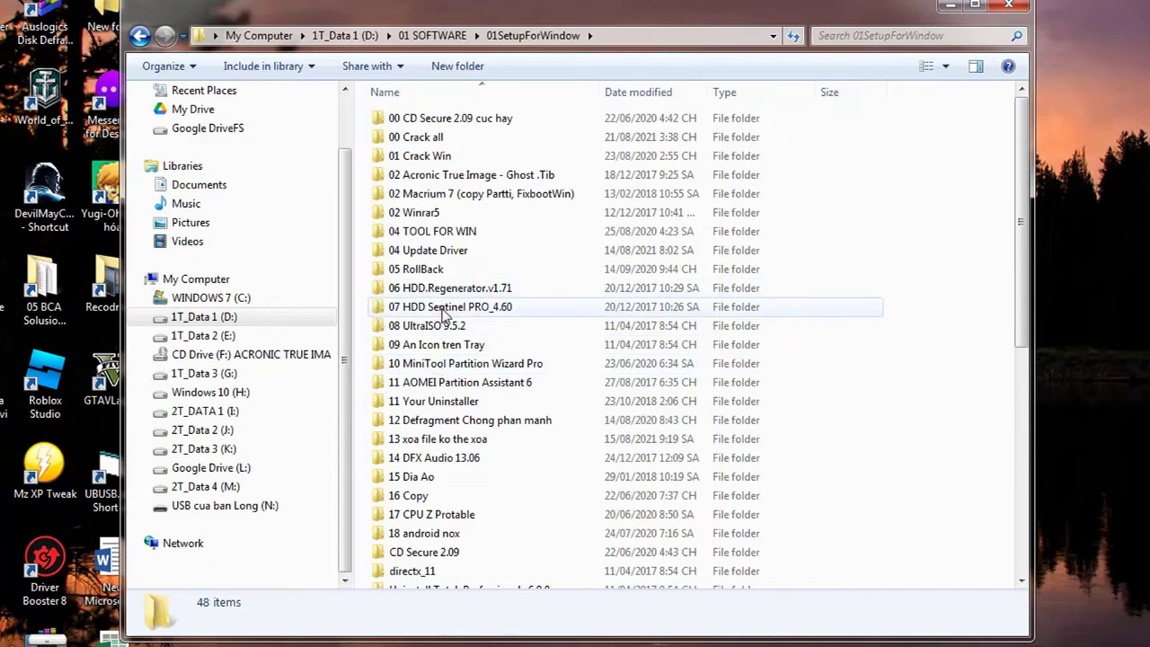
# Open the 2018 folder inside 02 Acronic True Image - Ghost .Tib and reposition the Explorer window
pyautogui.doubleClick(448, 182)
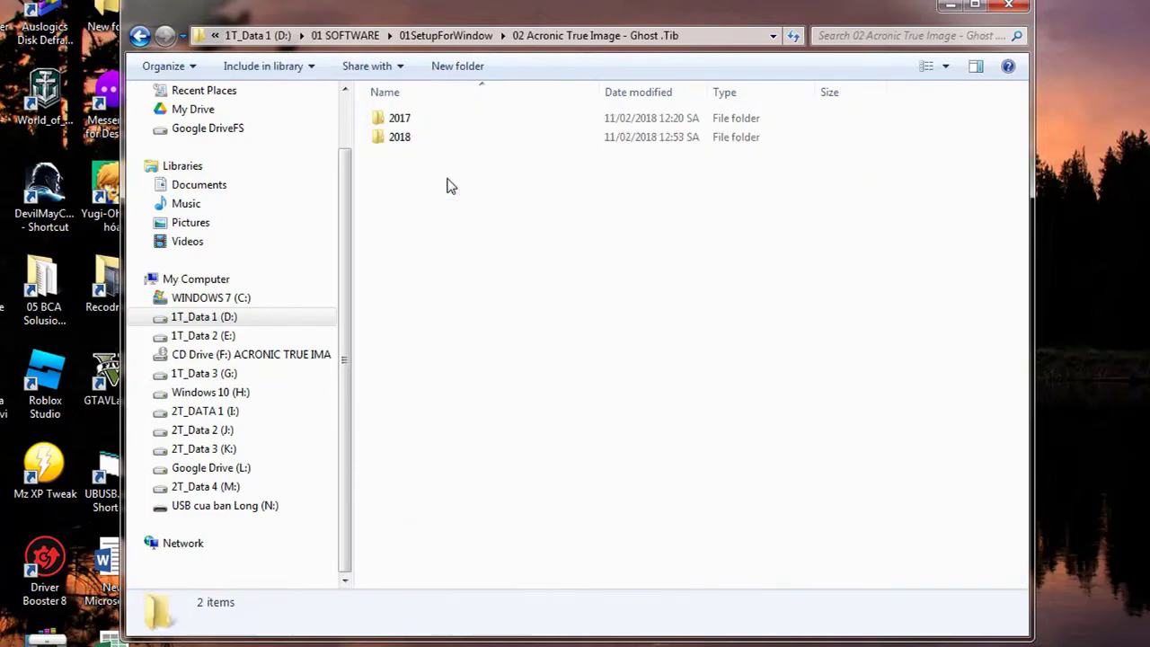
pyautogui.doubleClick(408, 140)
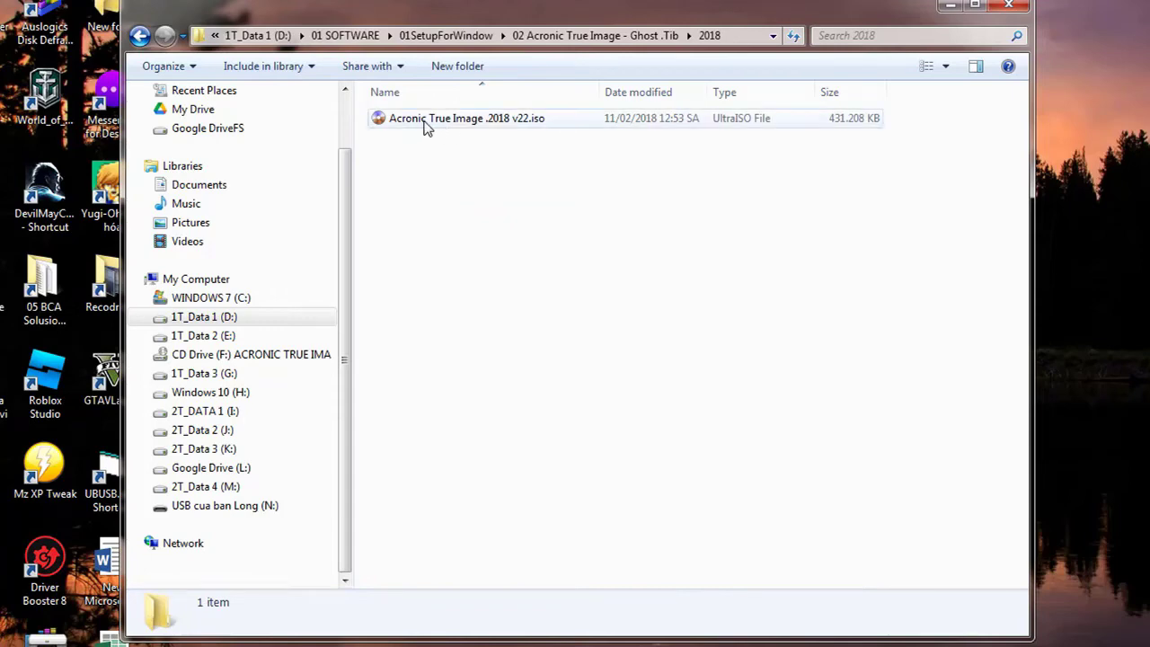
pyautogui.click(425, 127)
pyautogui.moveTo(518, 22); pyautogui.dragTo(667, 2)
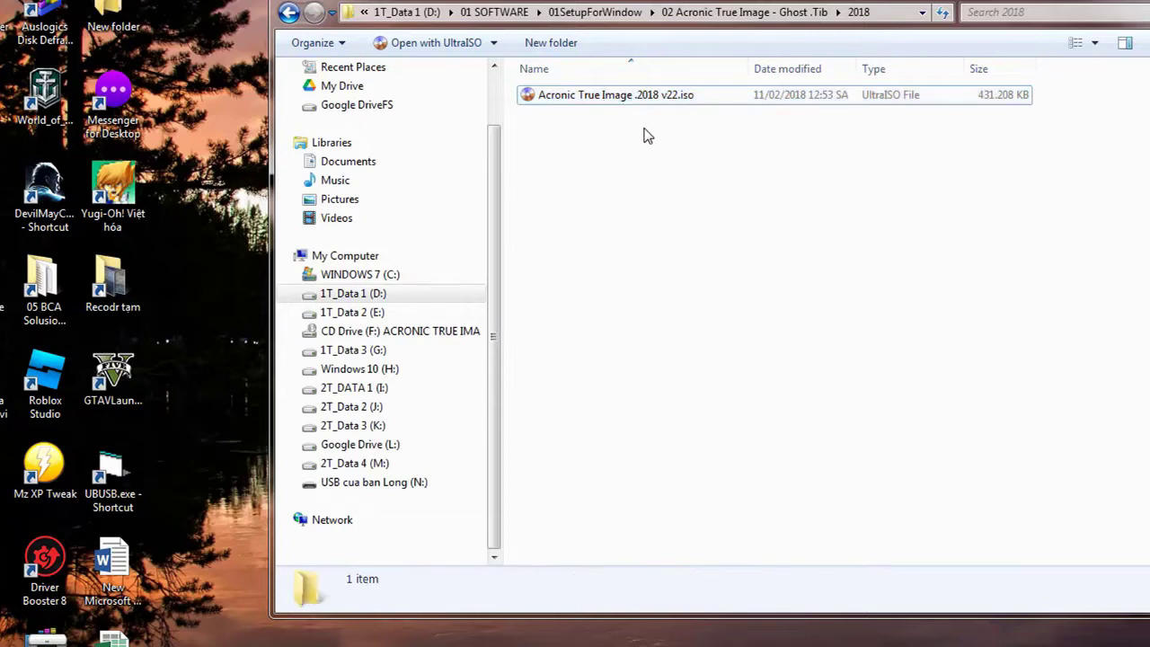
# Mount Acronic True Image .2018 v22.iso to drive F: with UltraISO
pyautogui.click(658, 172)
pyautogui.click(640, 101)
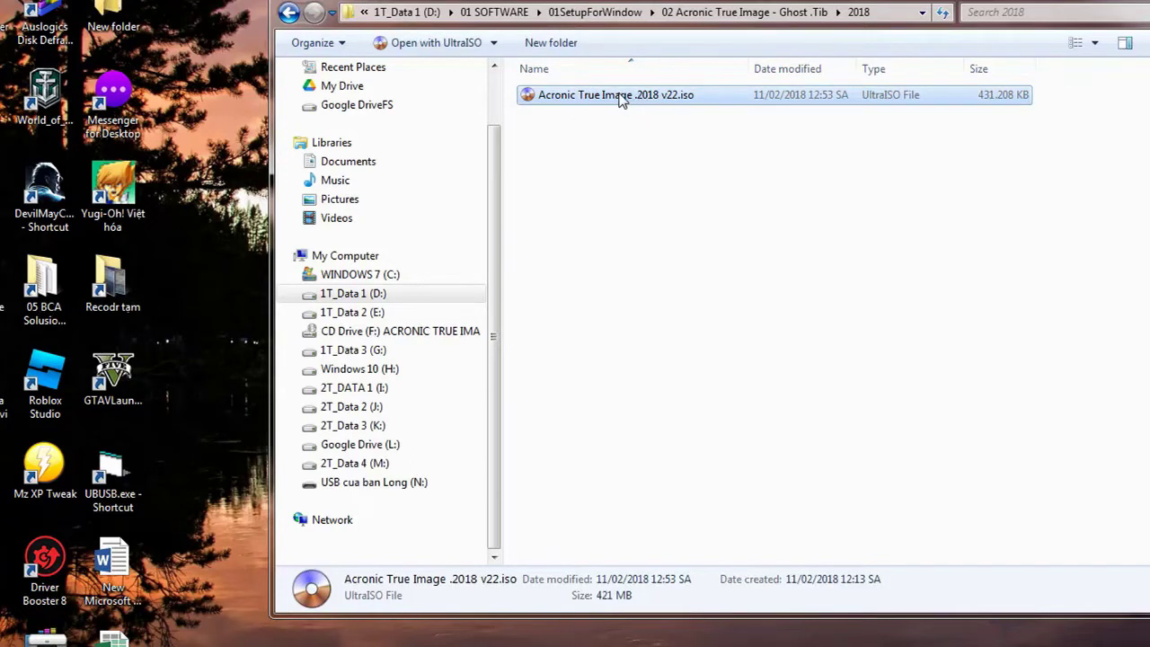
pyautogui.rightClick(622, 95)
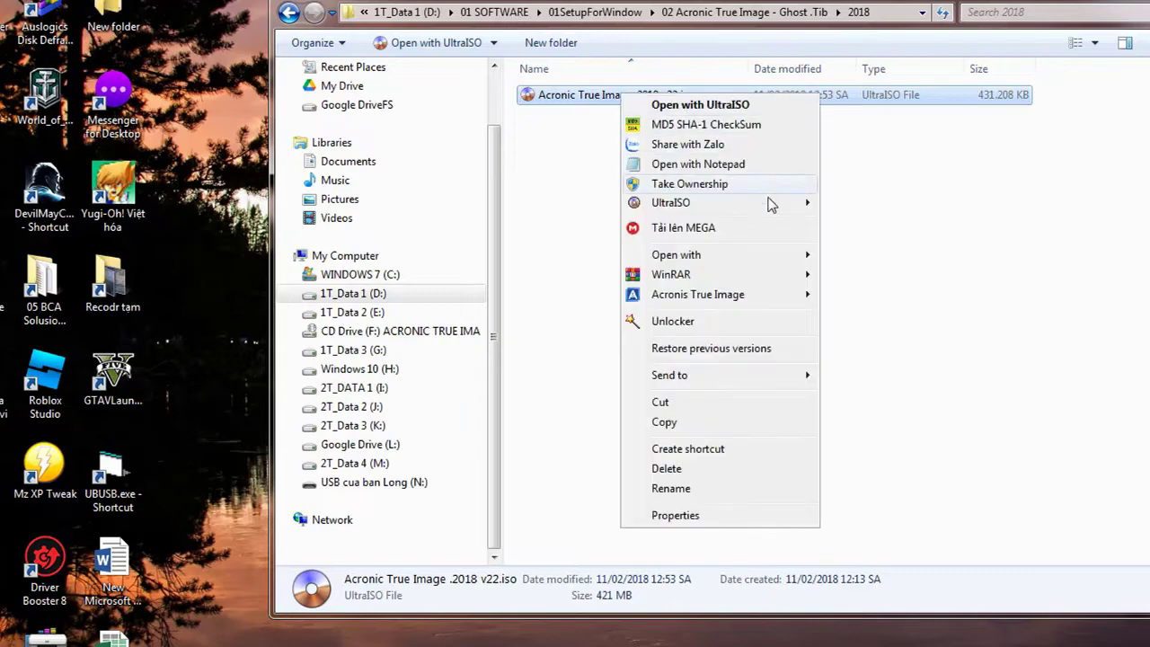
pyautogui.click(546, 148)
pyautogui.click(564, 101)
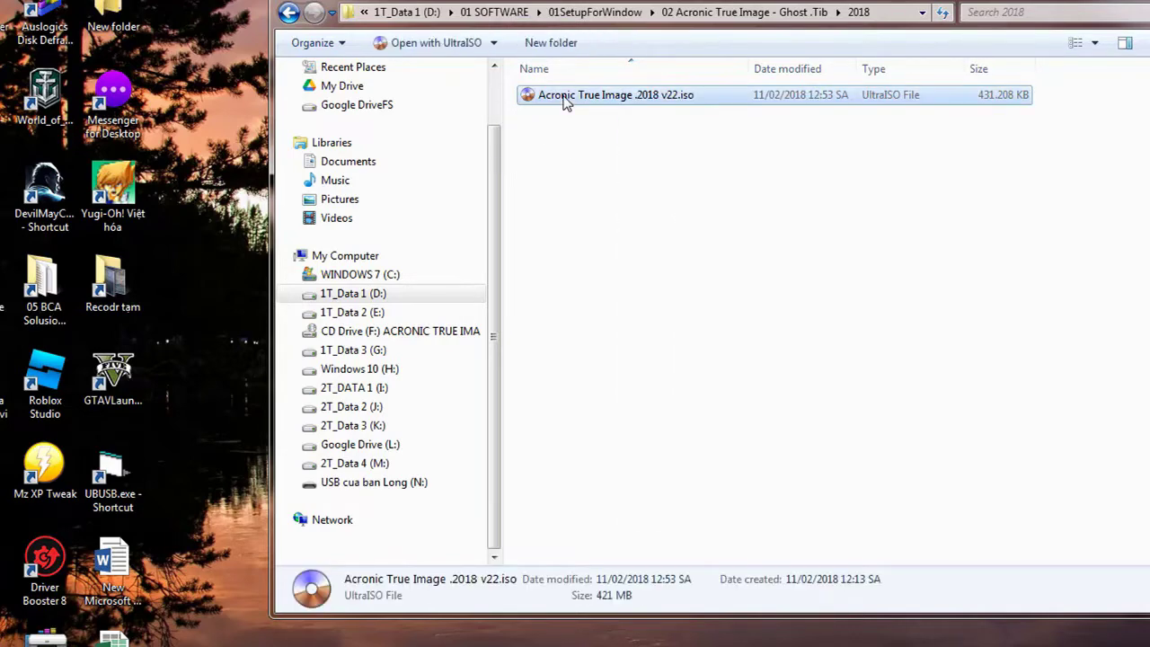
pyautogui.rightClick(565, 101)
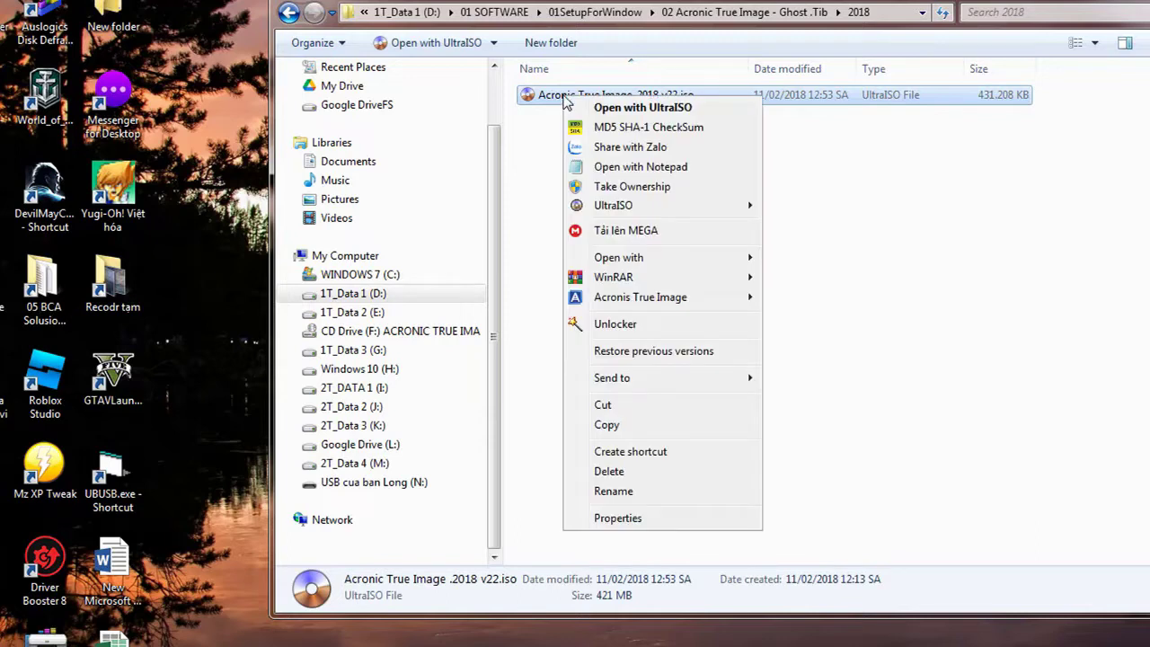
pyautogui.moveTo(697, 209)
pyautogui.moveTo(746, 208)
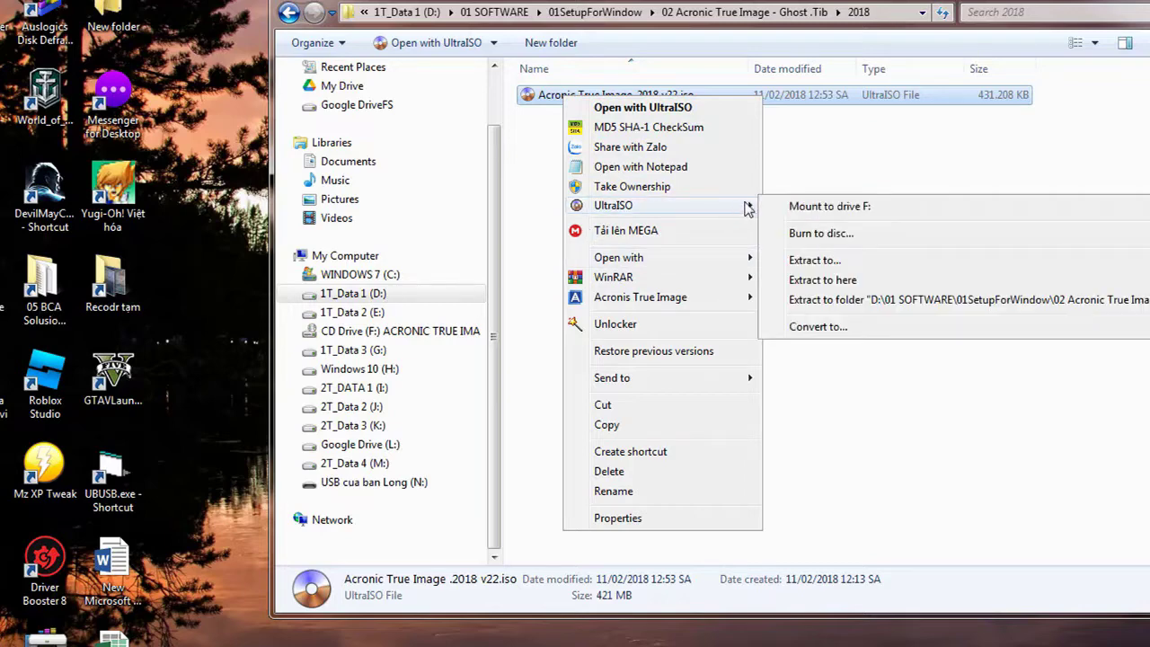
pyautogui.click(805, 210)
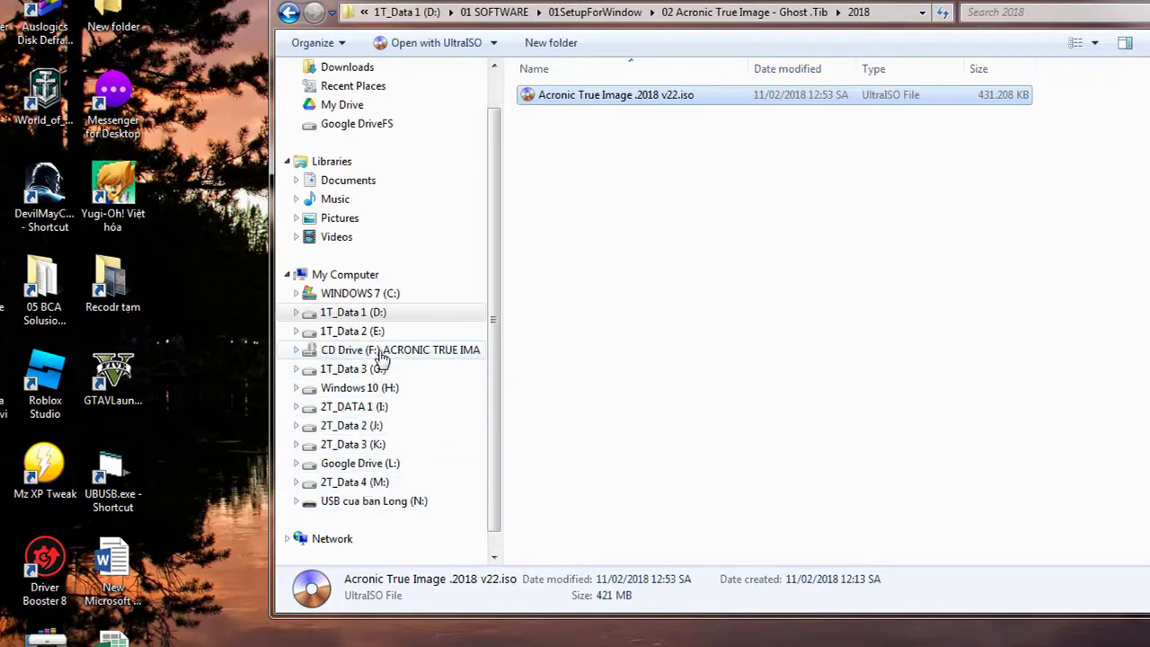
# Open the mounted CD Drive (F:), read through Key.txt and close it
pyautogui.click(381, 352)
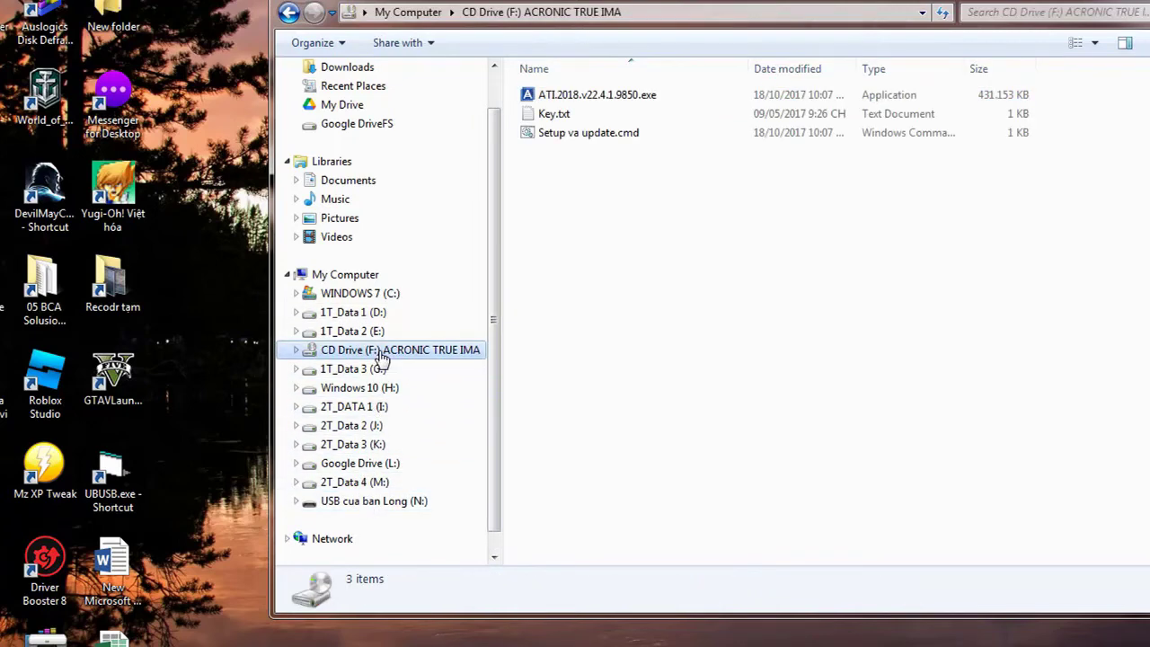
pyautogui.click(555, 99)
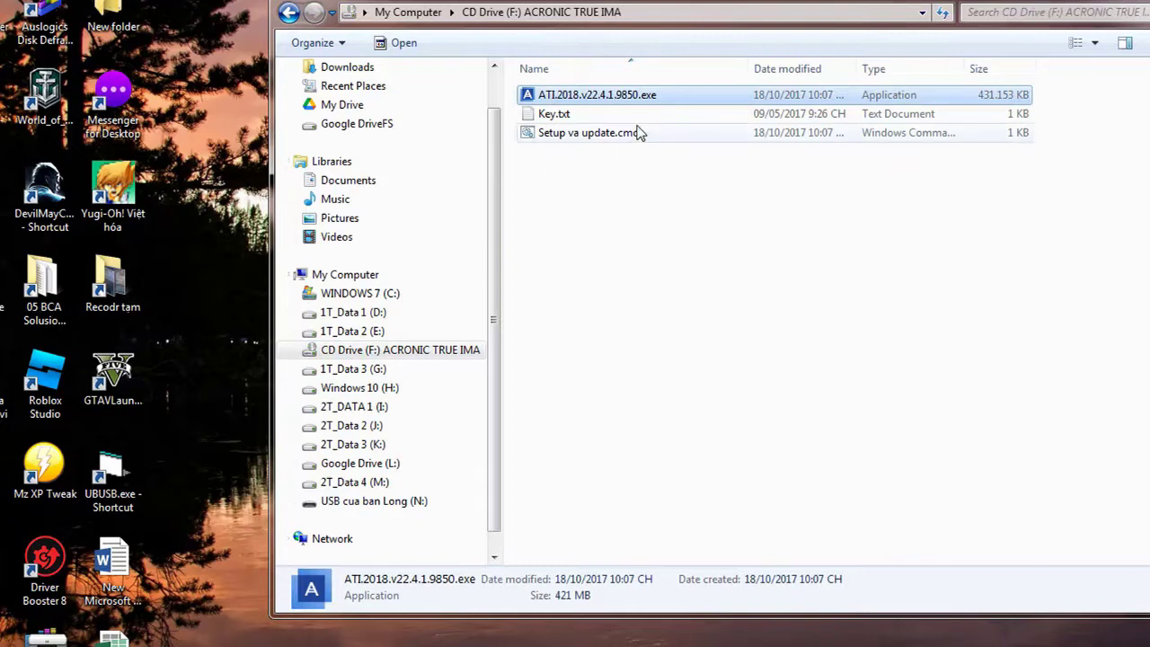
pyautogui.click(561, 116)
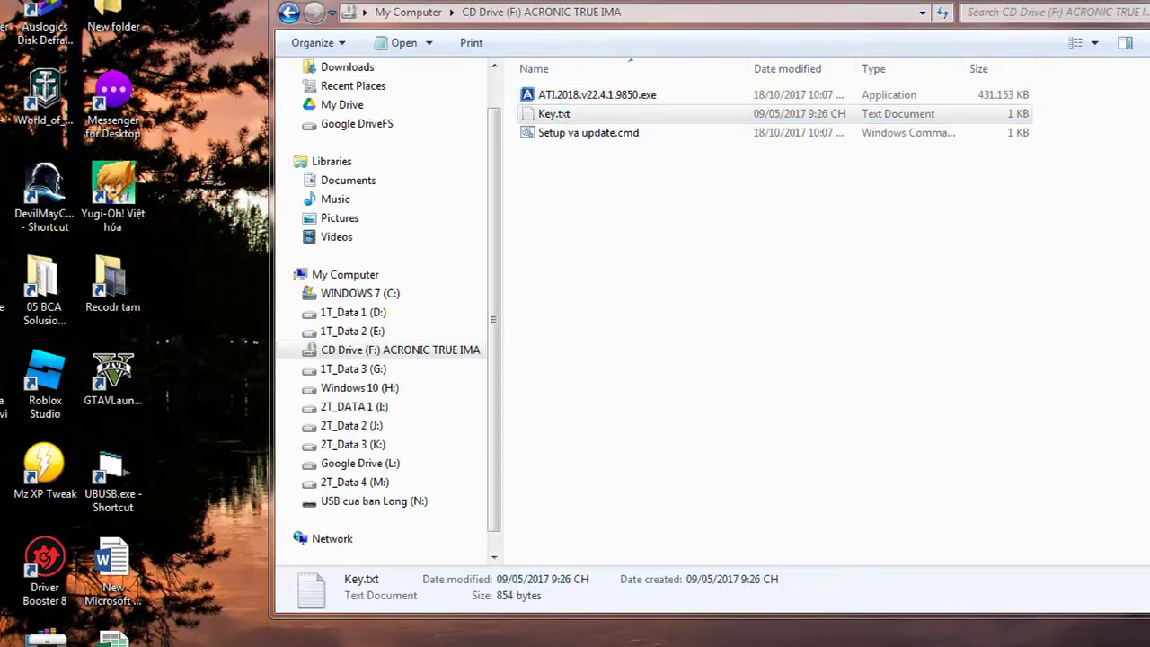
pyautogui.press('Return')
pyautogui.moveTo(228, 72); pyautogui.dragTo(404, 329)
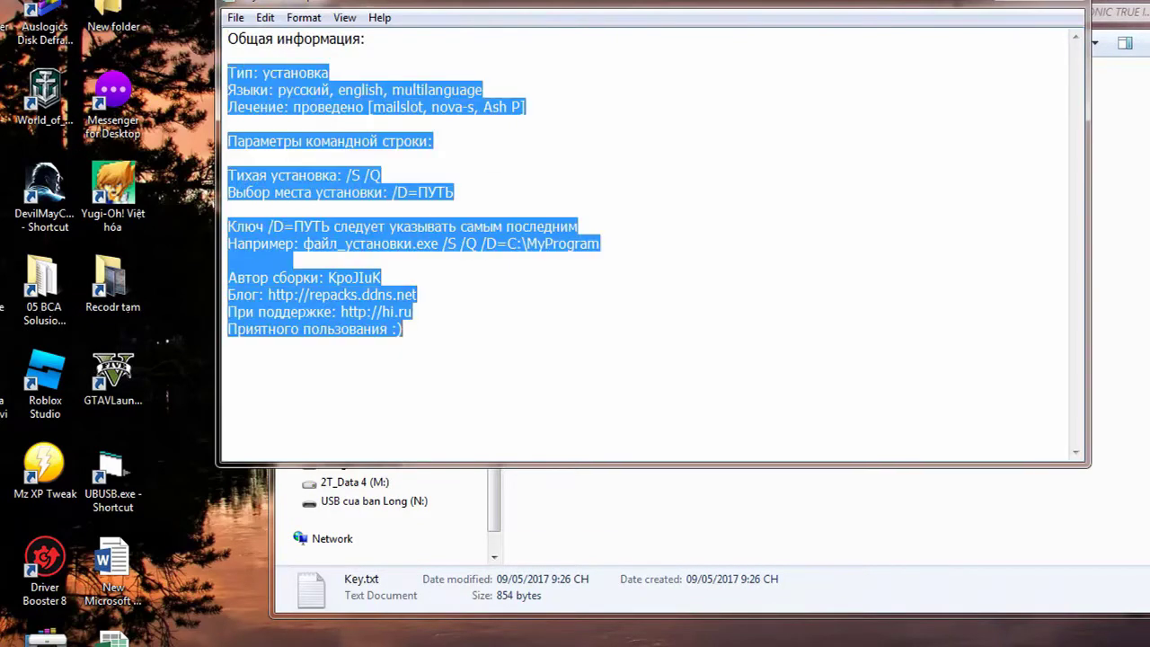
pyautogui.click(535, 213)
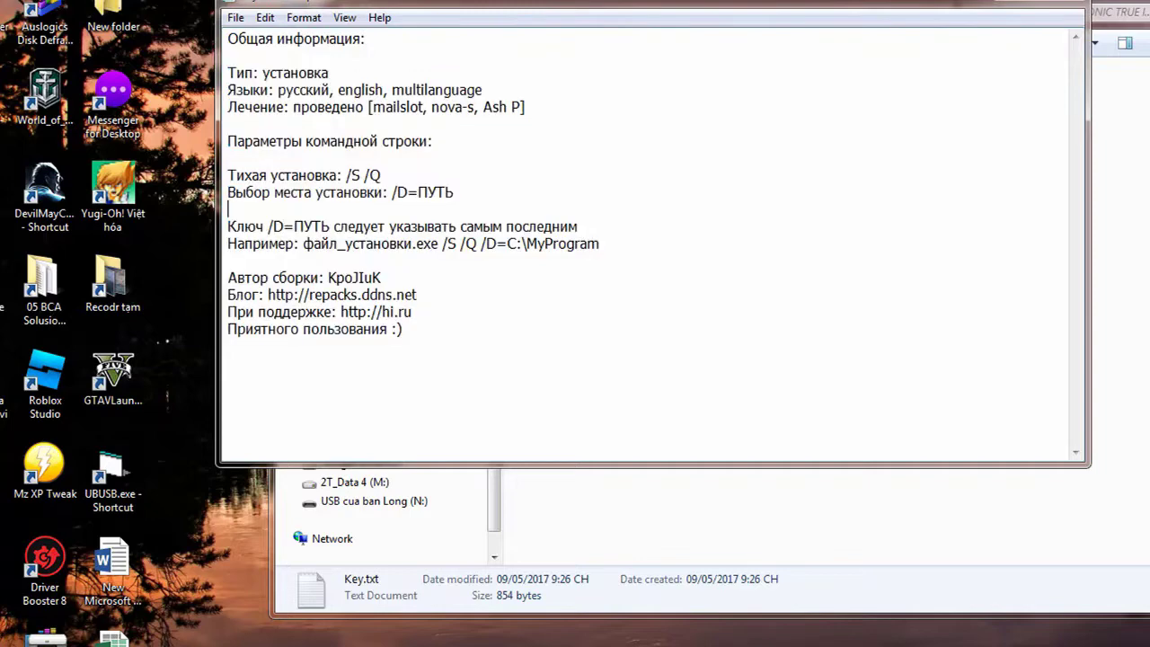
pyautogui.click(1068, 5)
# Refresh drive F:, look at Setup va update.cmd and ATI.2018.v22.4.1.9850.exe, and return to the 2018 folder
pyautogui.rightClick(651, 185)
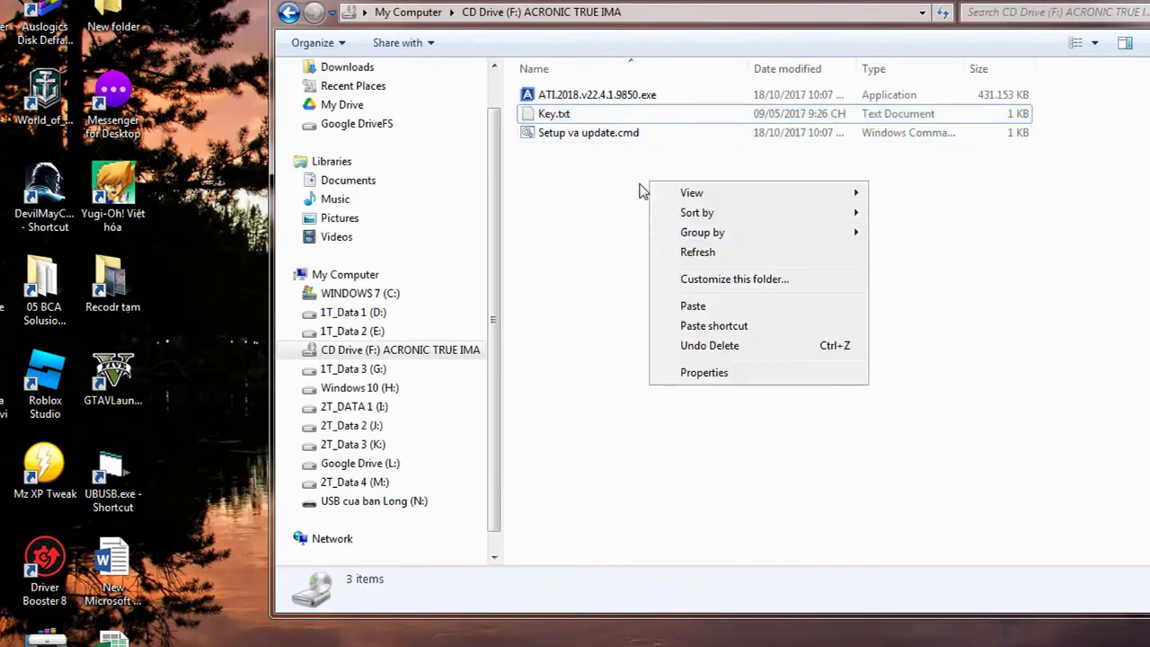
pyautogui.click(701, 253)
pyautogui.click(586, 133)
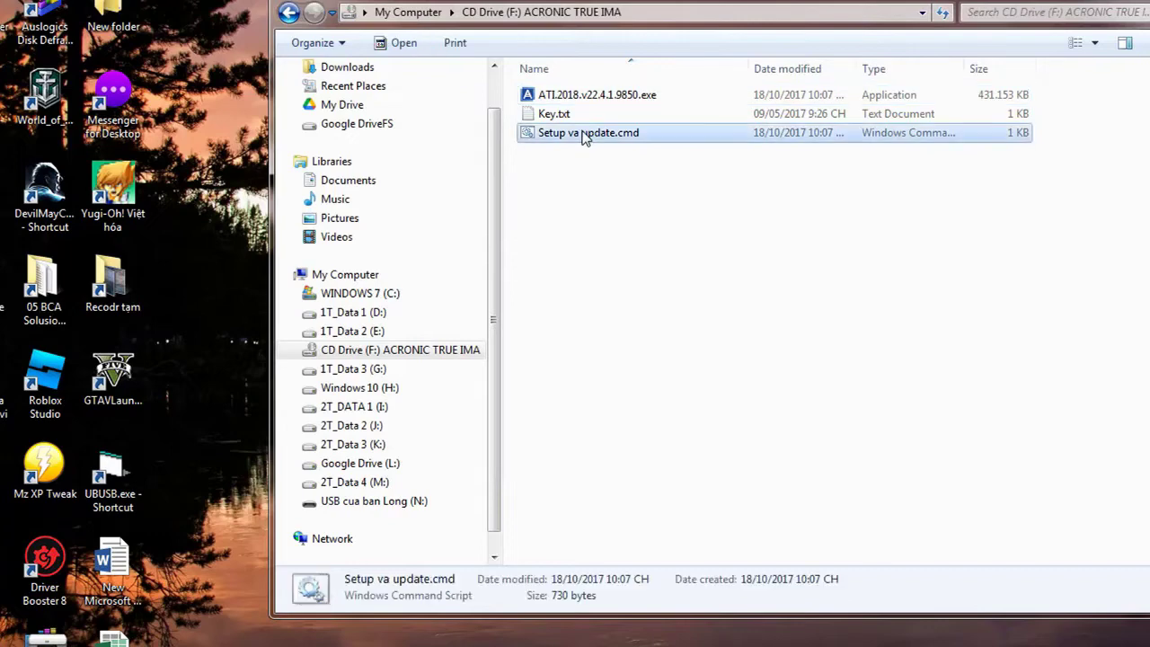
pyautogui.click(578, 98)
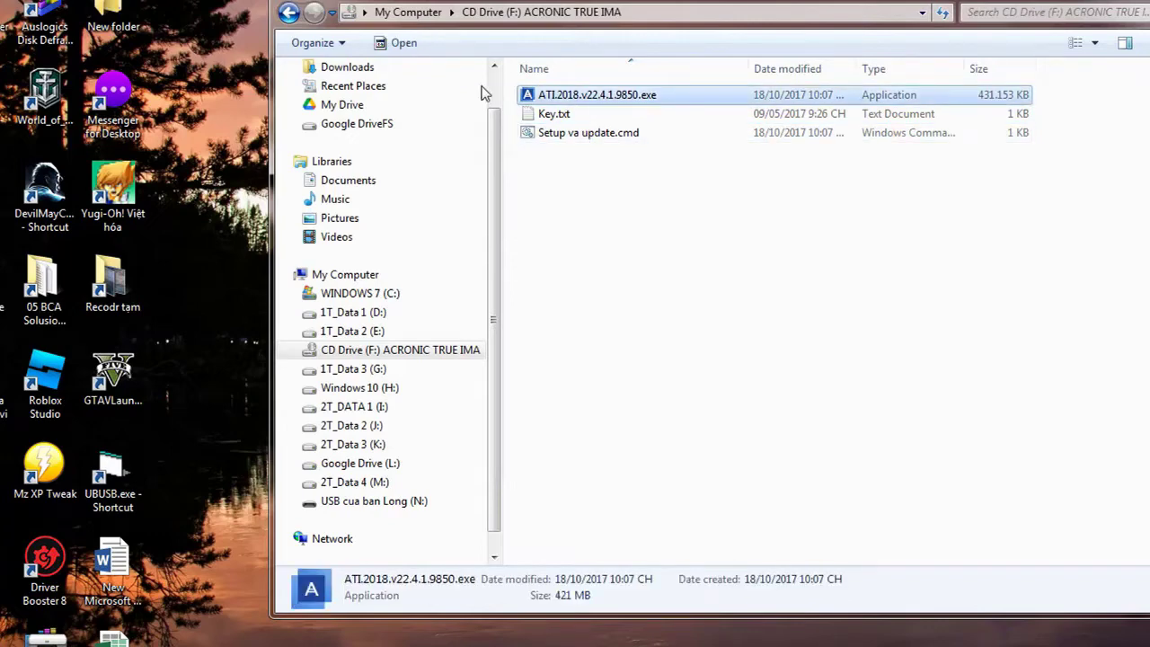
pyautogui.click(287, 13)
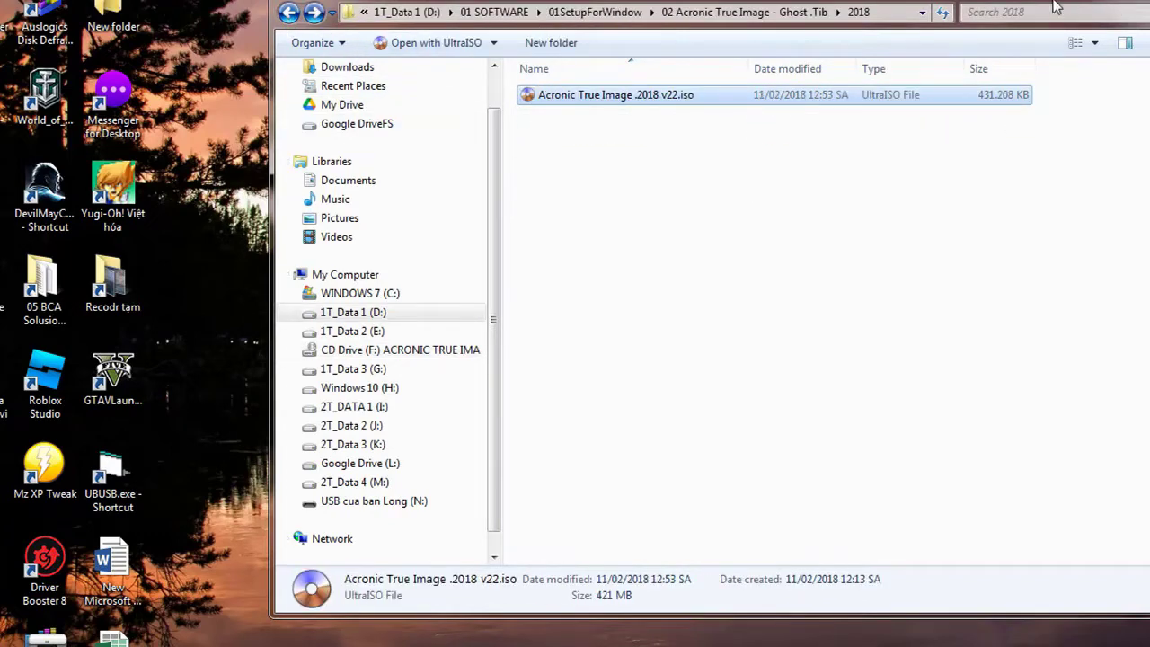
# Open the 02 Data USB-BOOT .tib folder on the 1T_Data 3 (G:) drive
pyautogui.scroll(-1, 499, 403)
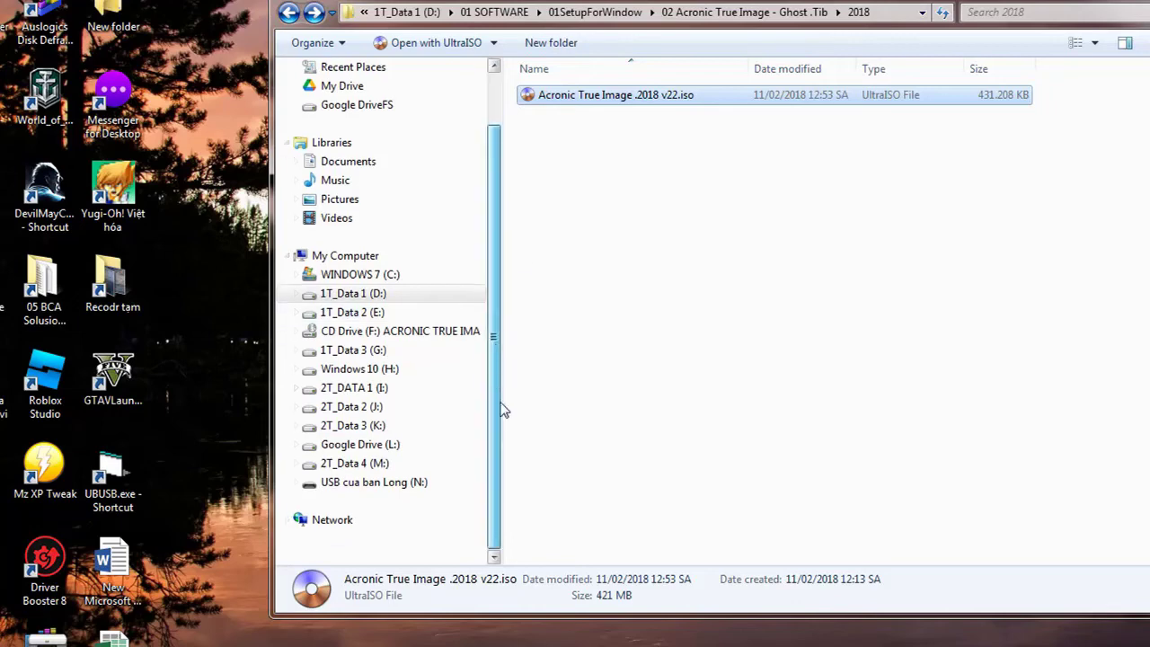
pyautogui.click(364, 351)
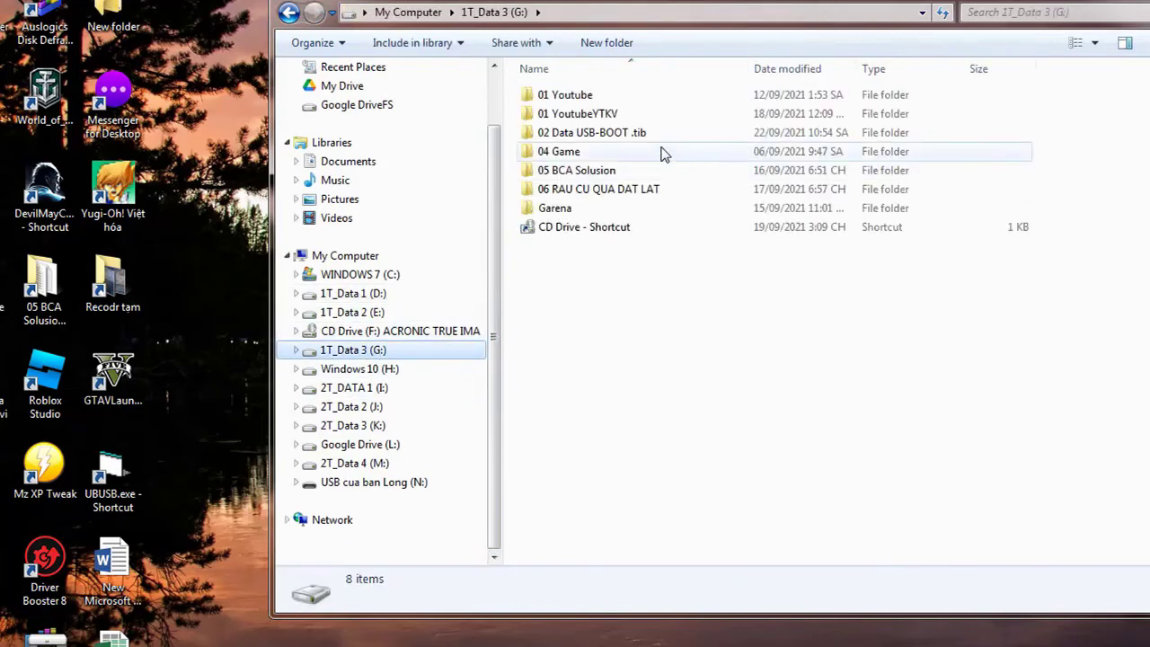
pyautogui.doubleClick(621, 137)
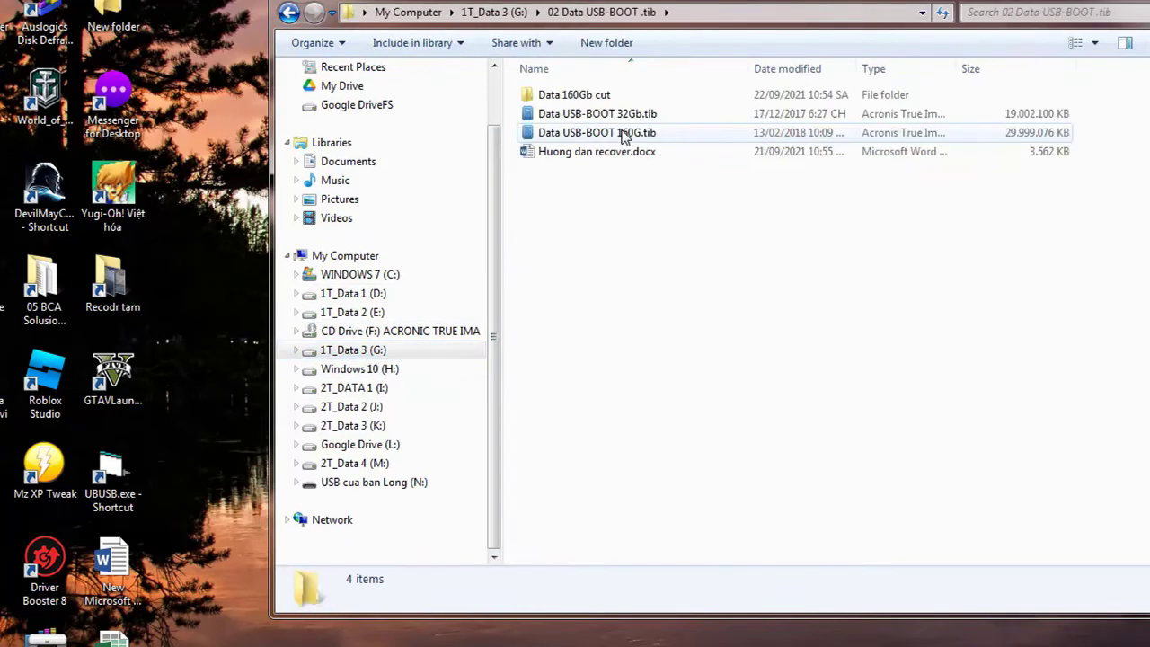
# Examine the Data USB-BOOT 32Gb.tib and 160G.tib backups, the Huong dan recover.docx guide and the Data 160Gb cut folder
pyautogui.click(620, 115)
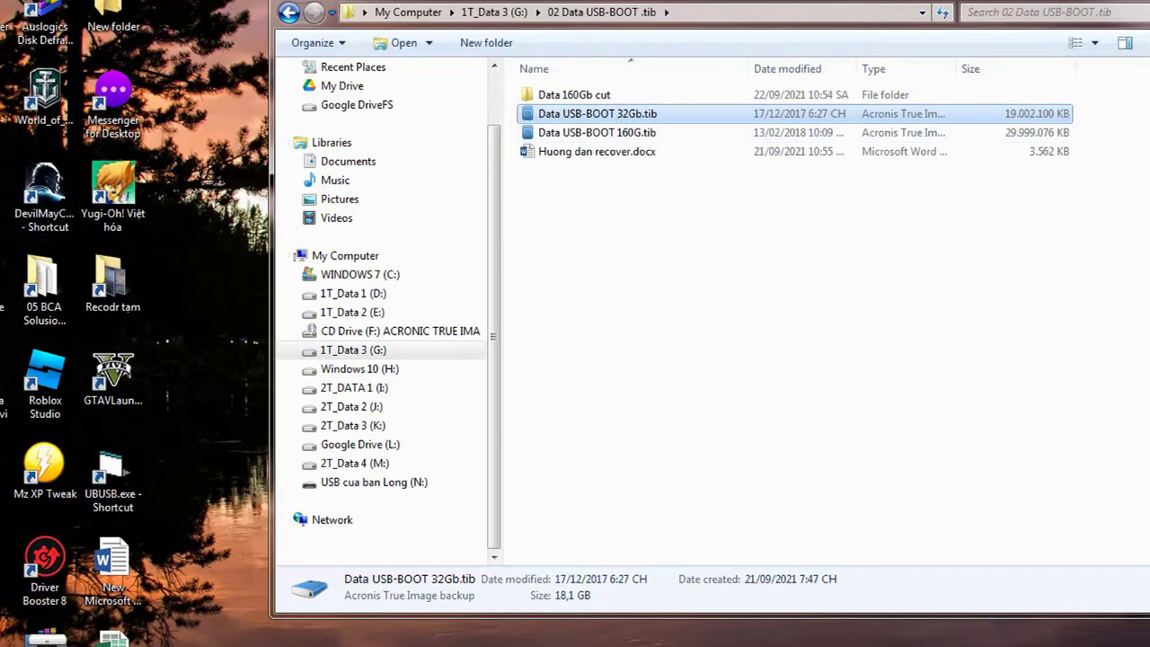
pyautogui.click(639, 133)
pyautogui.click(638, 117)
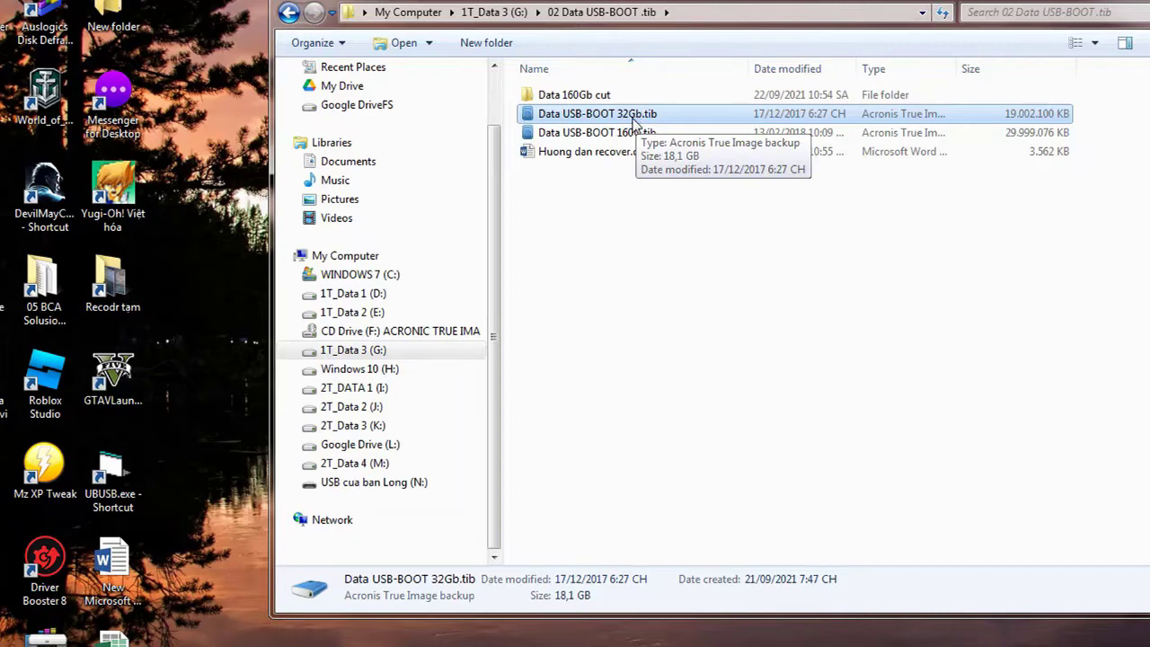
pyautogui.click(629, 150)
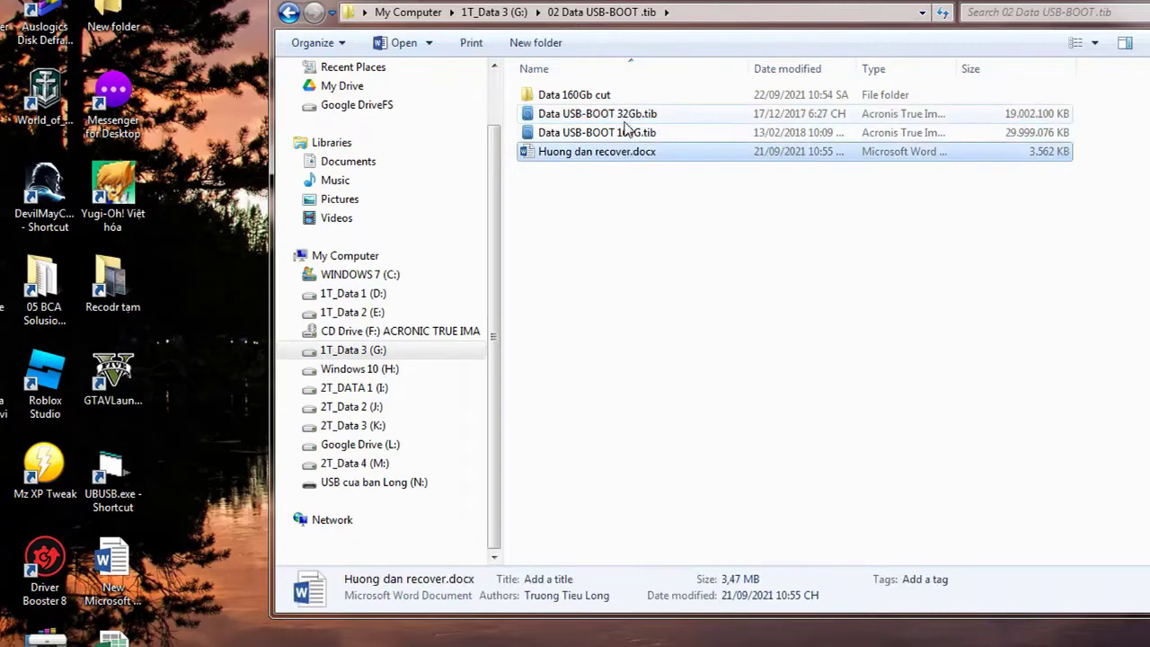
pyautogui.click(625, 120)
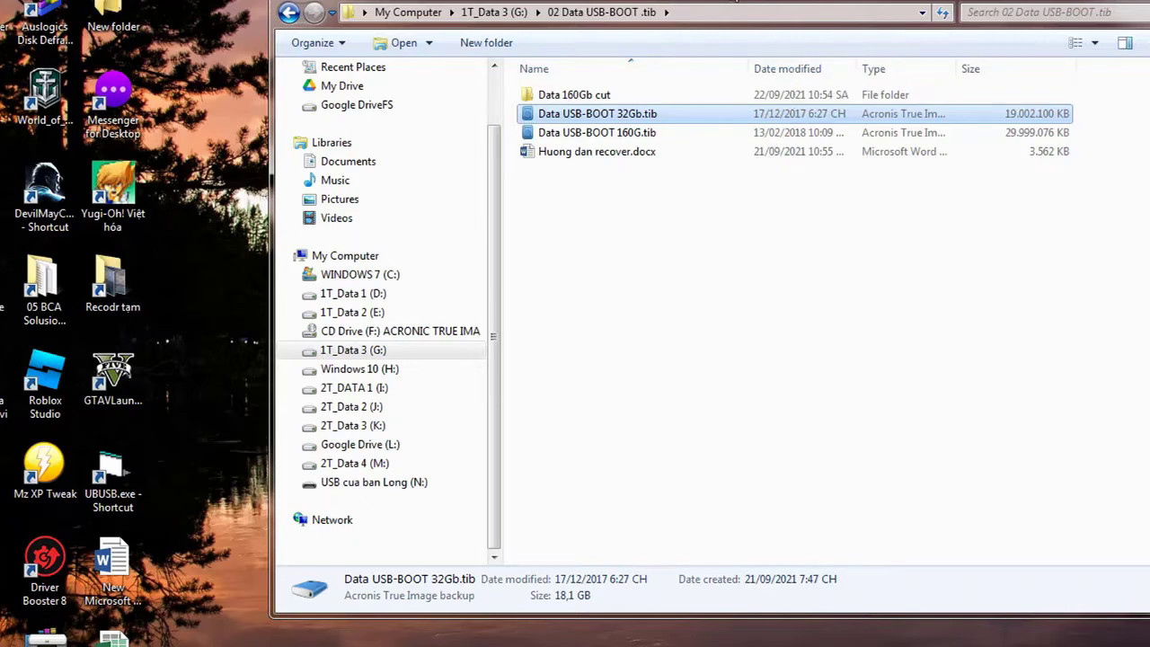
pyautogui.moveTo(737, 1); pyautogui.dragTo(638, 2)
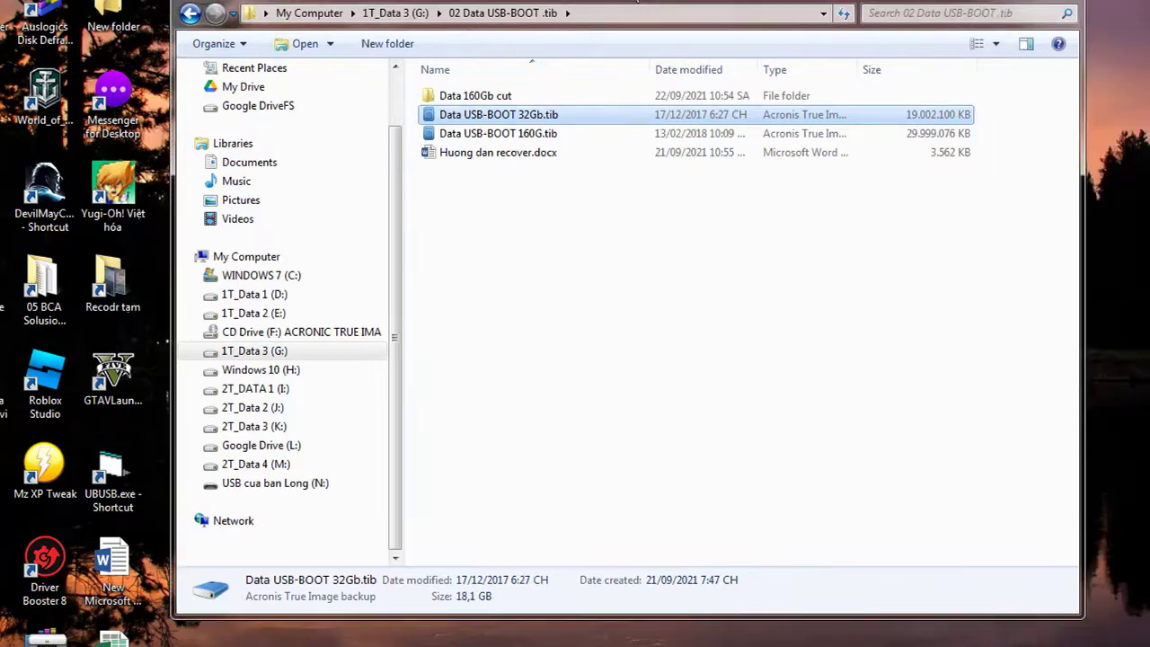
pyautogui.click(548, 133)
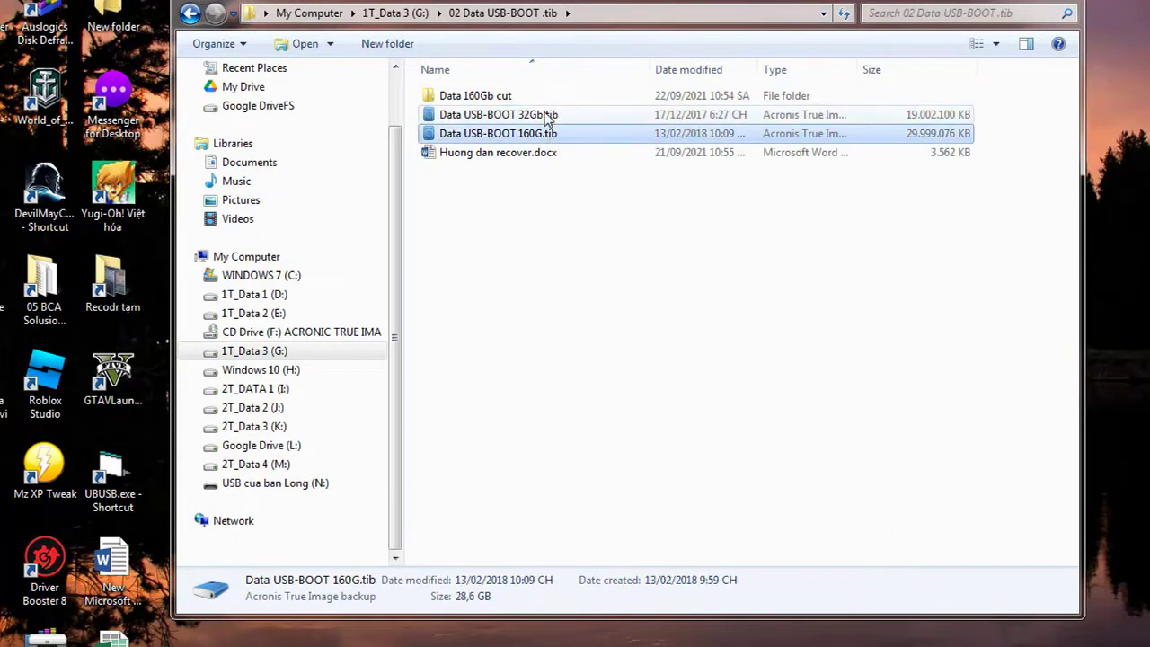
pyautogui.click(548, 117)
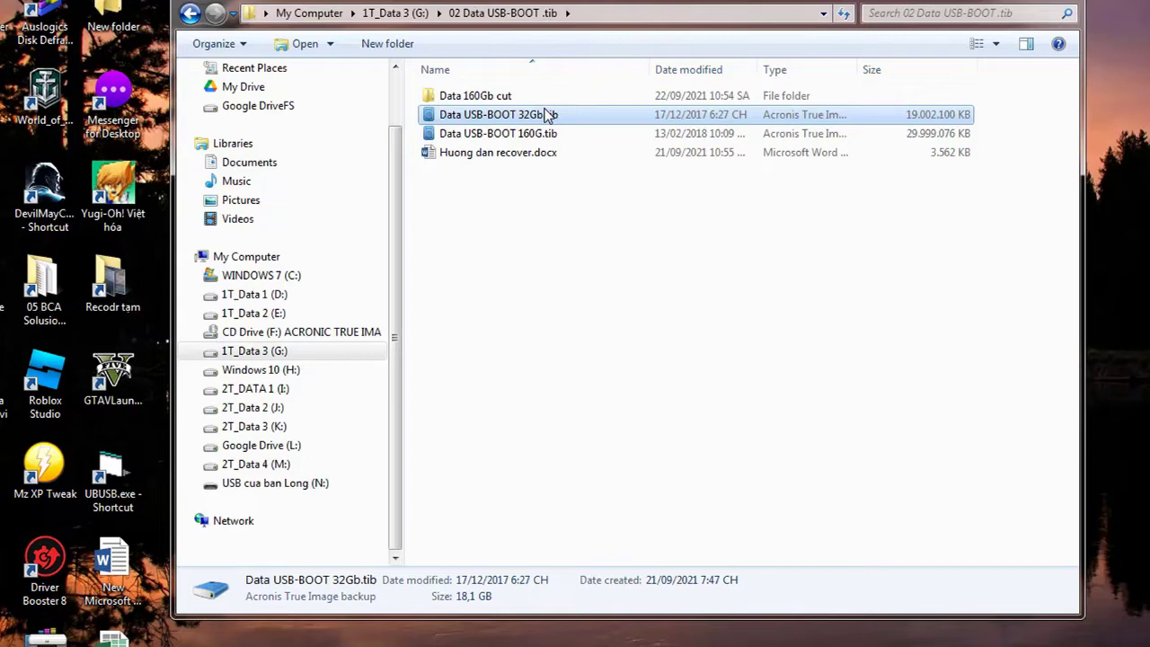
pyautogui.click(493, 96)
pyautogui.click(542, 117)
pyautogui.press('super+d')
pyautogui.rightClick(570, 55)
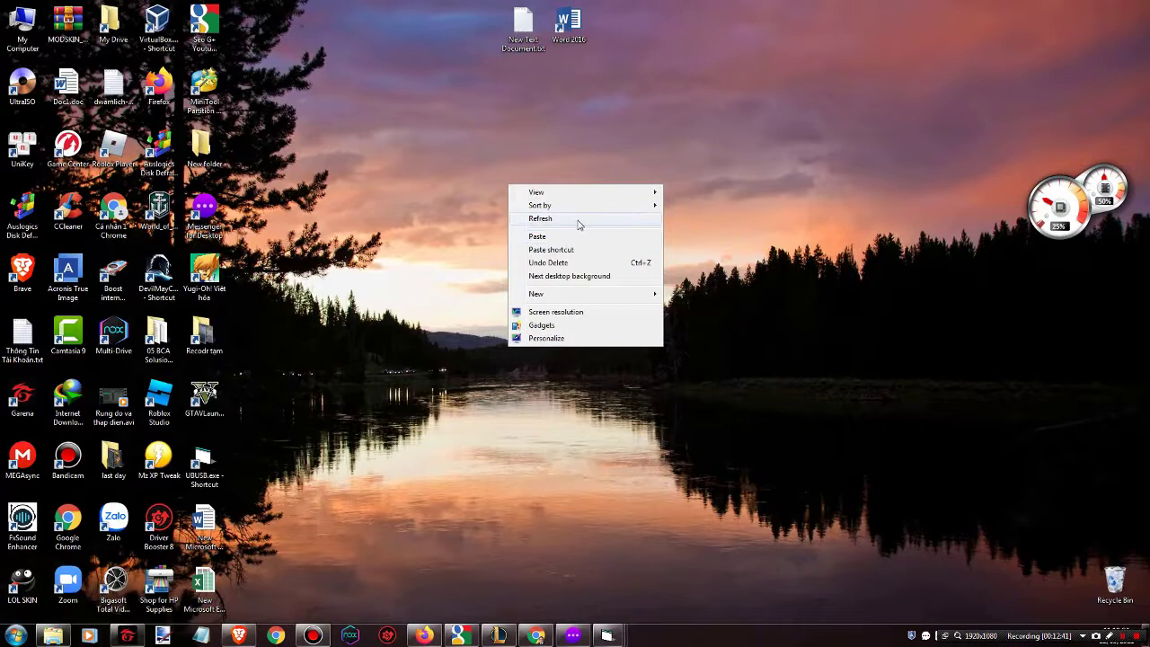
pyautogui.click(579, 224)
pyautogui.rightClick(395, 330)
pyautogui.click(425, 363)
pyautogui.rightClick(419, 295)
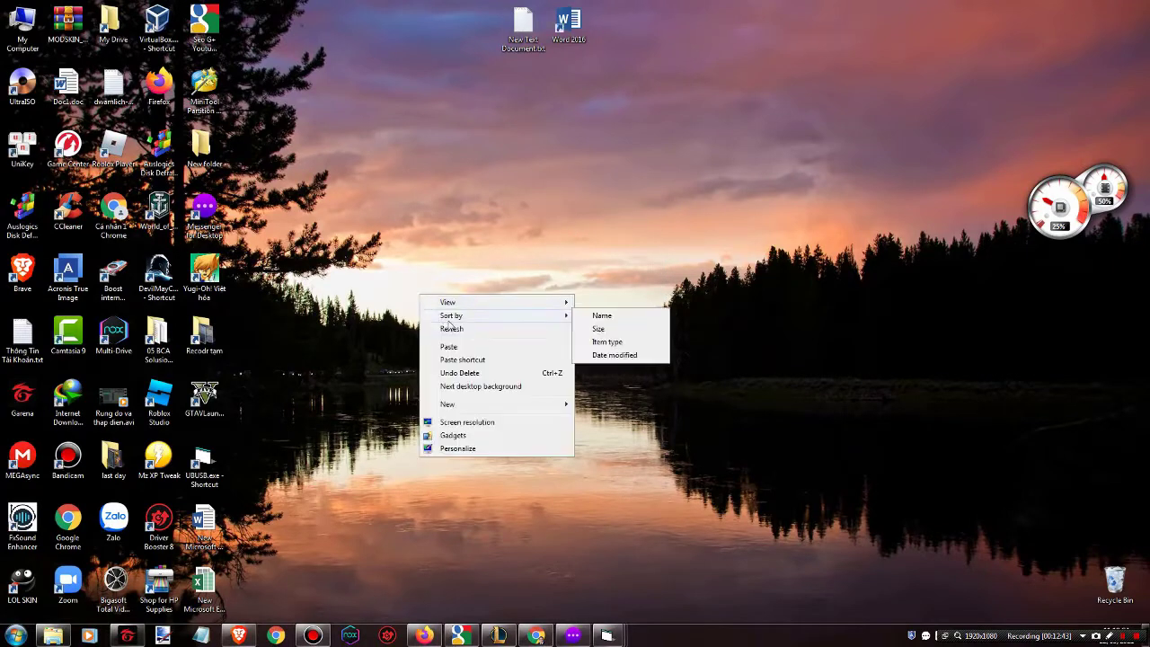
pyautogui.click(451, 329)
# Return to the Explorer window, view the USB drive (N:) and bring up its Format dialog
pyautogui.click(53, 635)
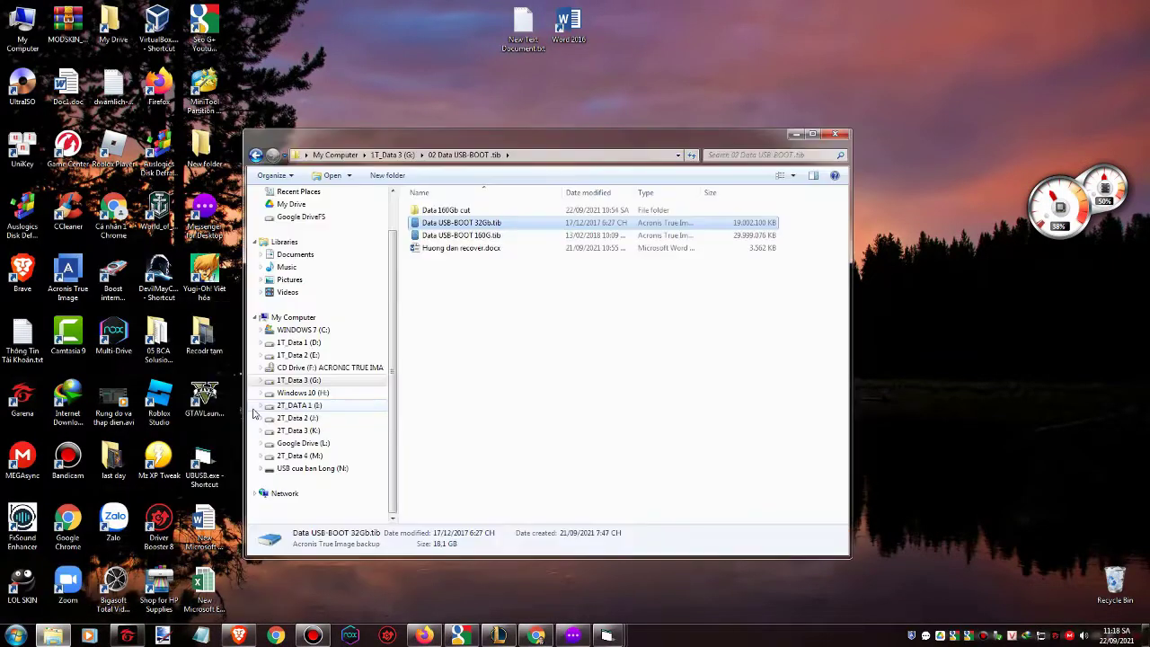
pyautogui.click(309, 458)
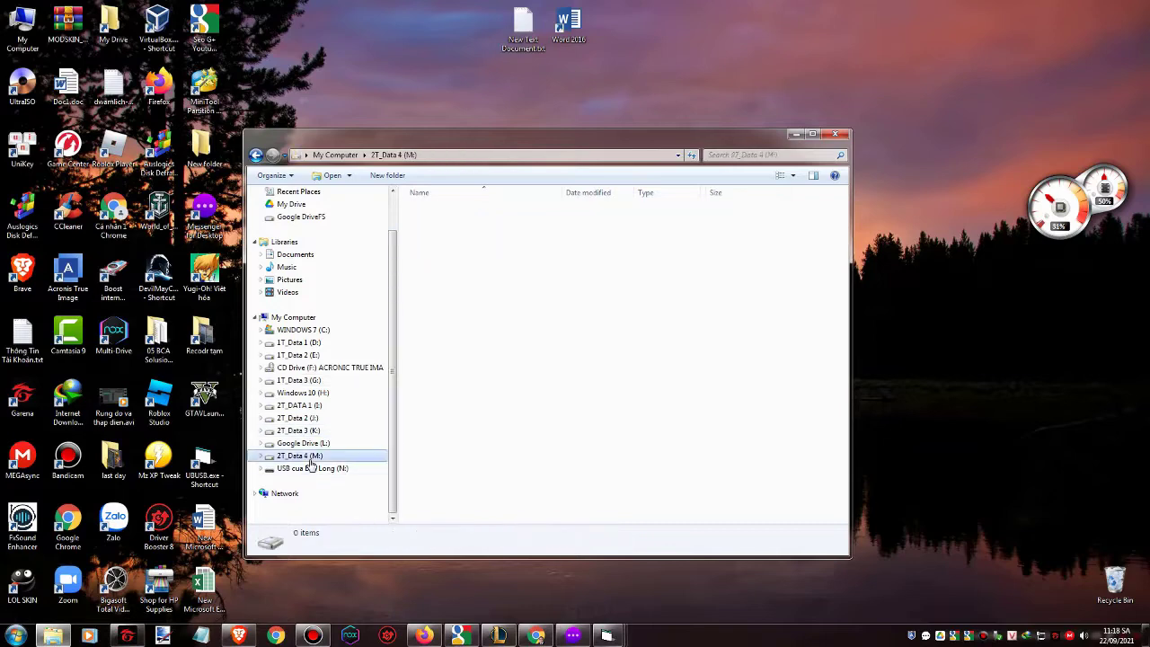
pyautogui.click(309, 468)
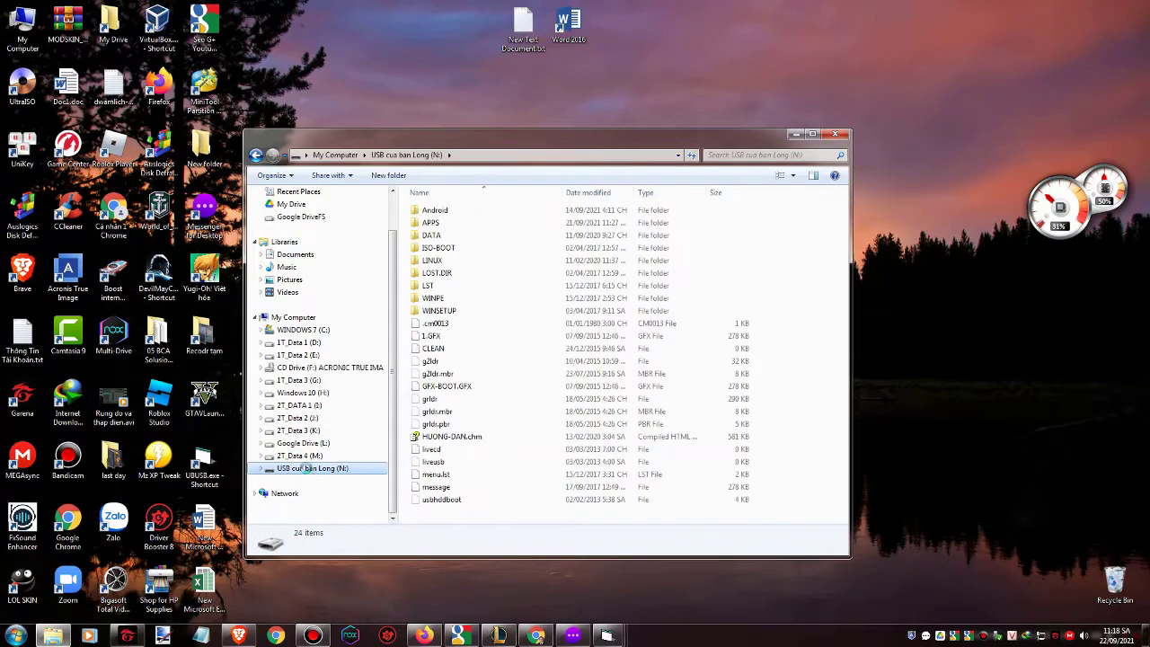
pyautogui.rightClick(306, 468)
pyautogui.moveTo(594, 135); pyautogui.dragTo(723, 119)
pyautogui.rightClick(435, 453)
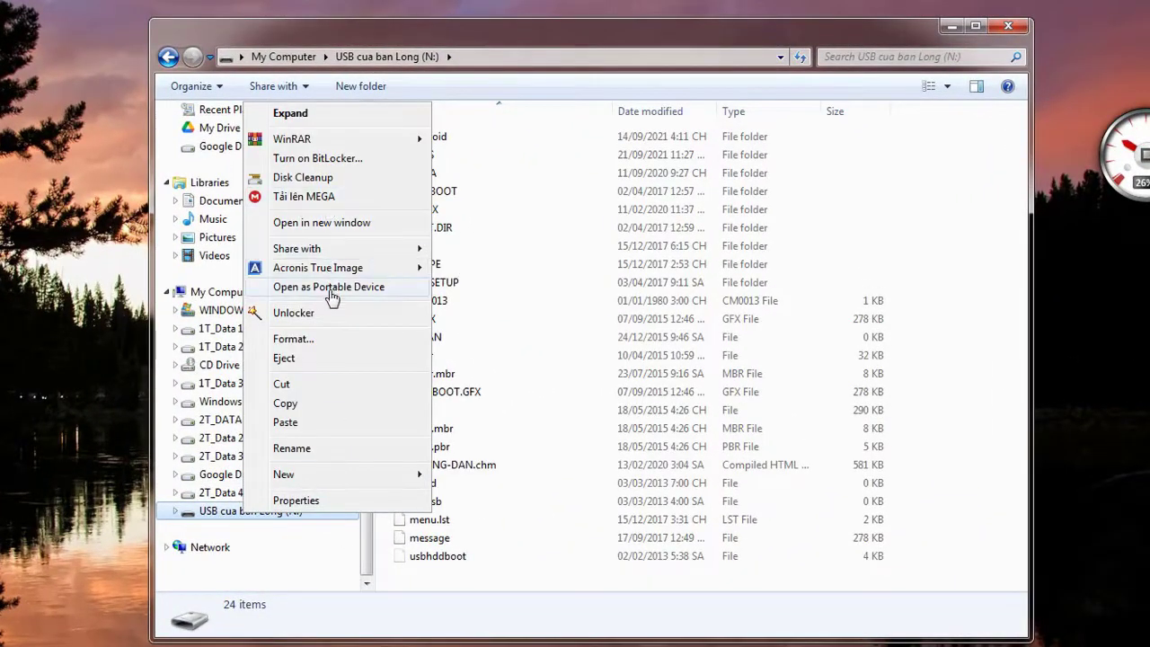
pyautogui.click(333, 342)
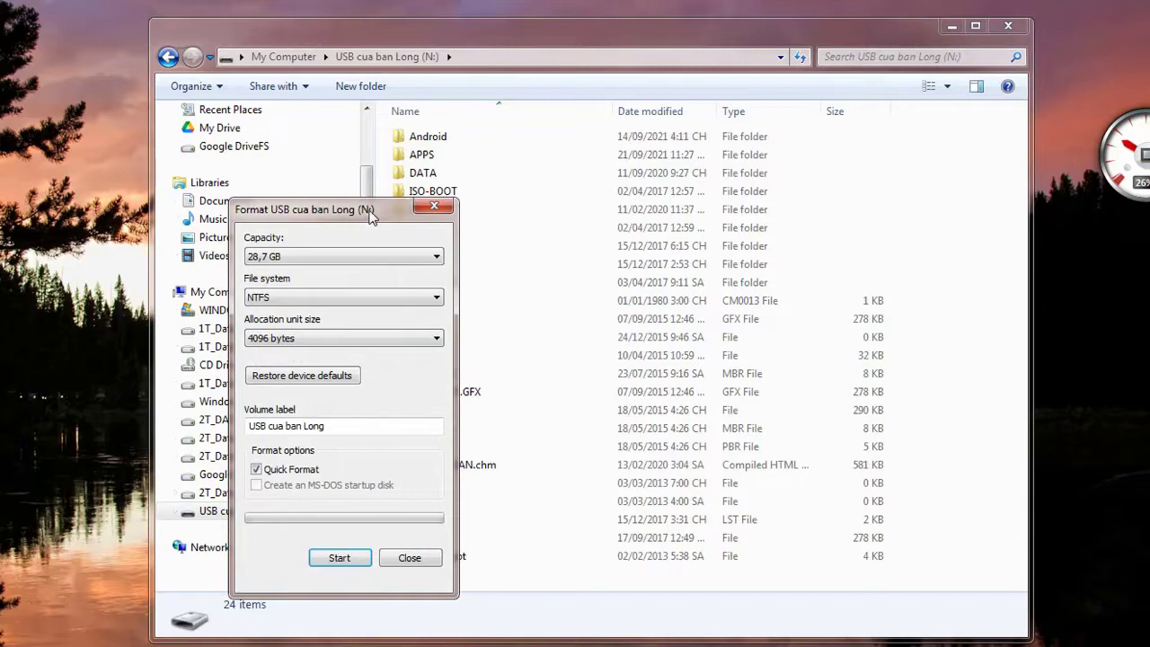
pyautogui.moveTo(371, 219); pyautogui.dragTo(453, 212)
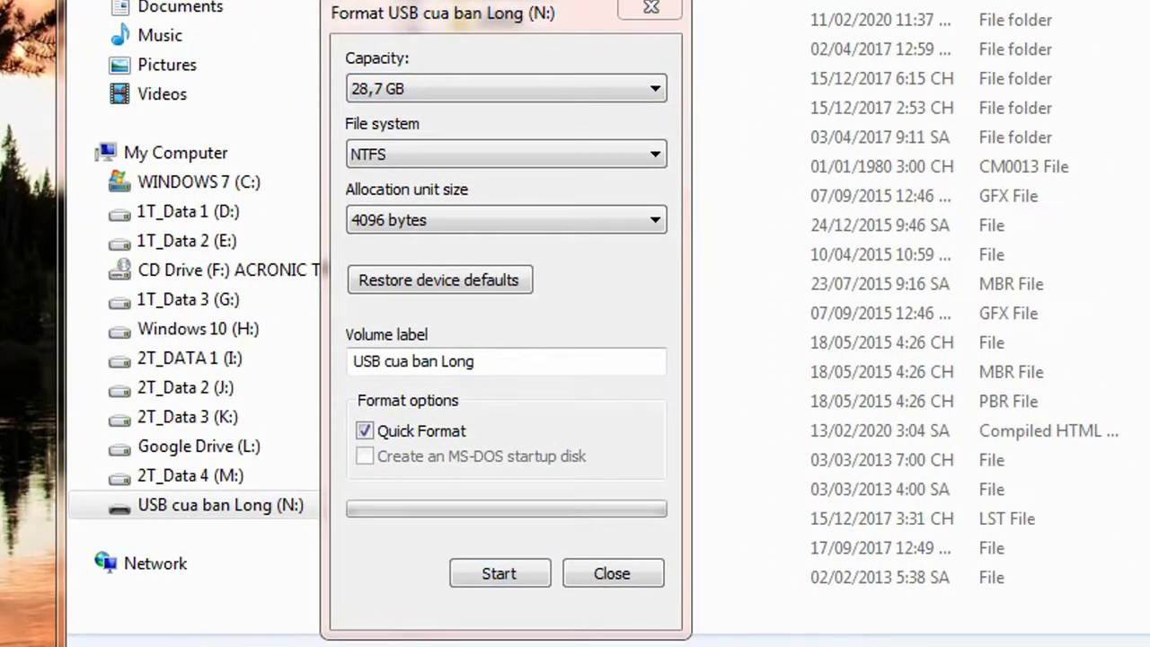
# Try FAT32 as the format's file system and set it back to NTFS
pyautogui.click(633, 156)
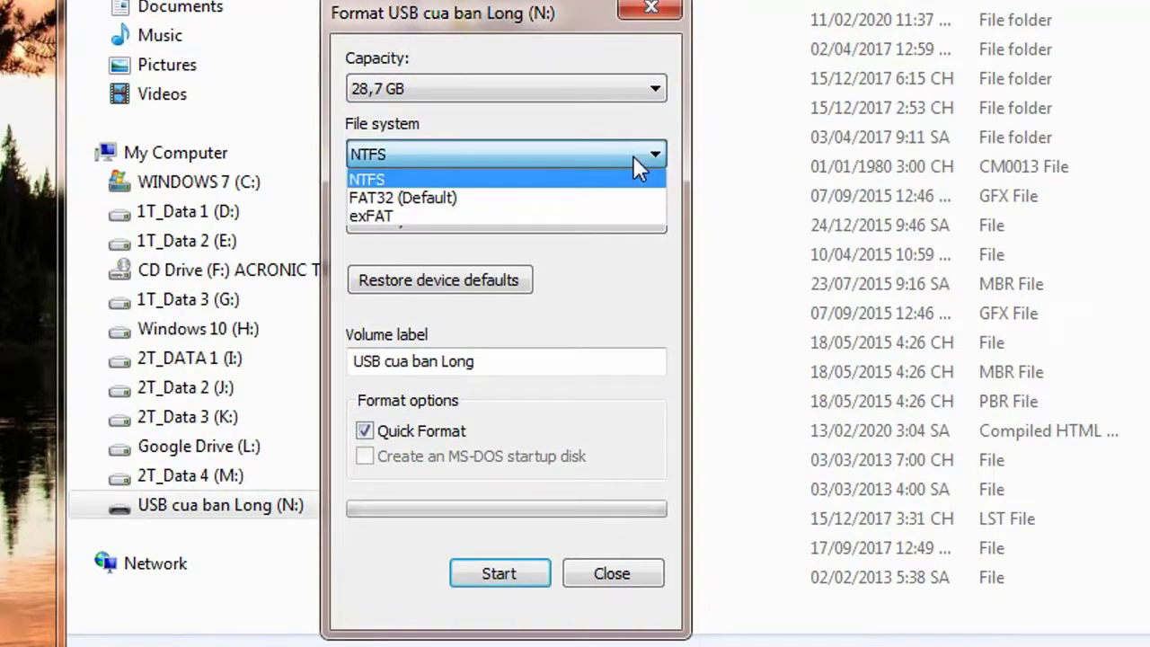
pyautogui.click(619, 184)
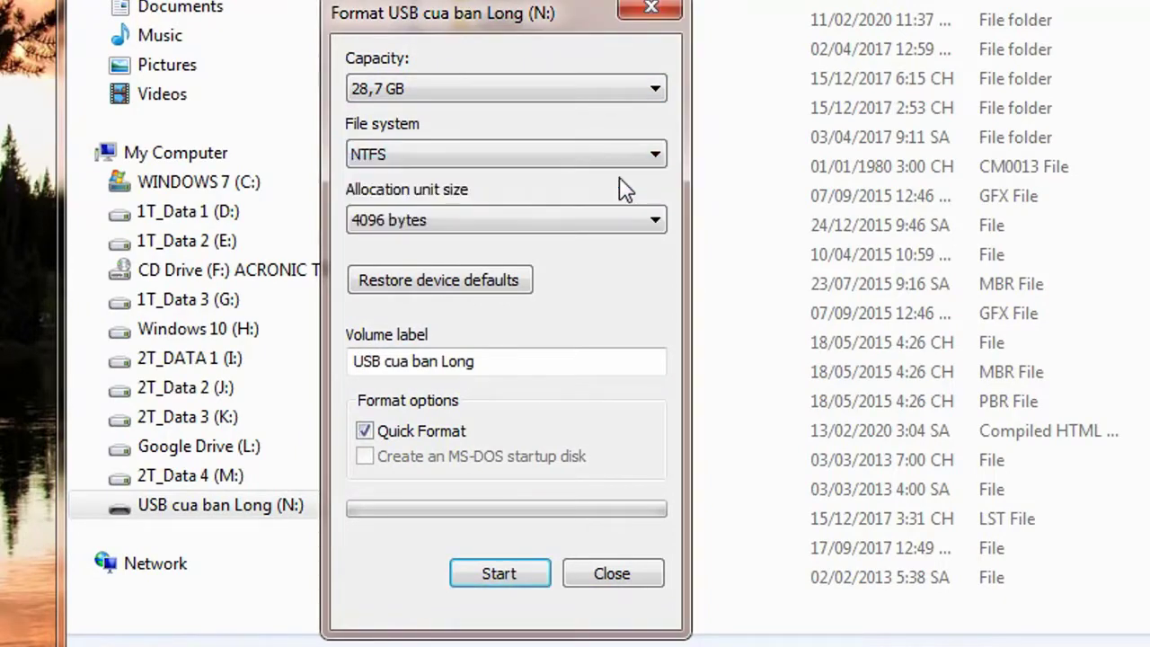
pyautogui.click(386, 163)
pyautogui.click(395, 192)
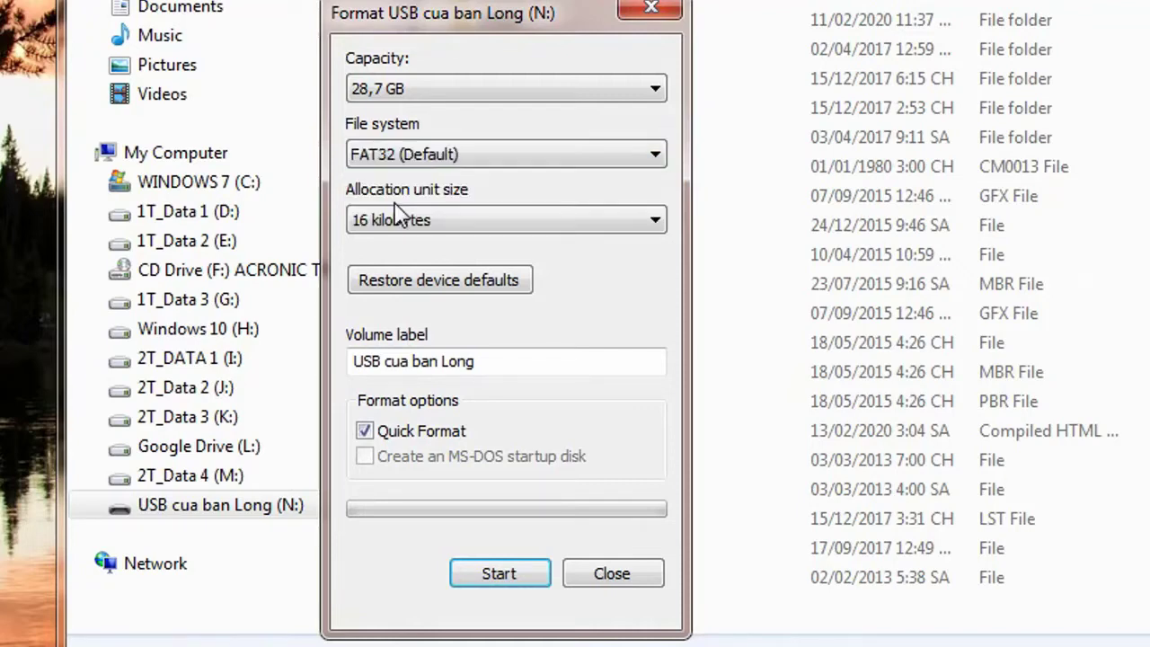
pyautogui.click(608, 166)
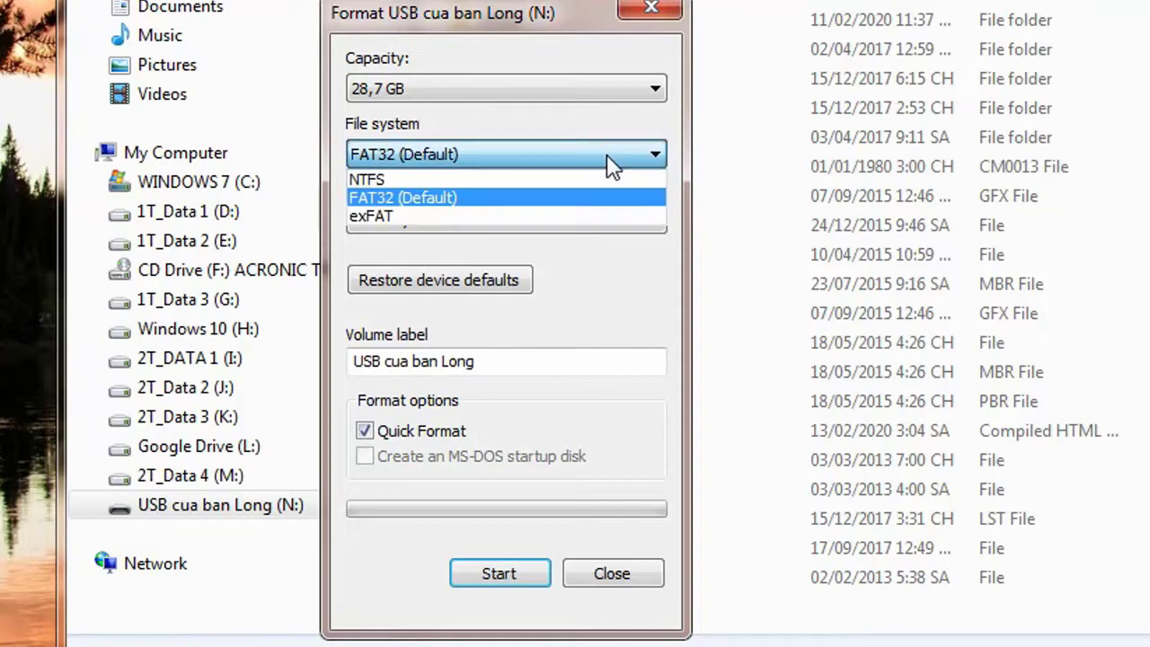
pyautogui.click(598, 178)
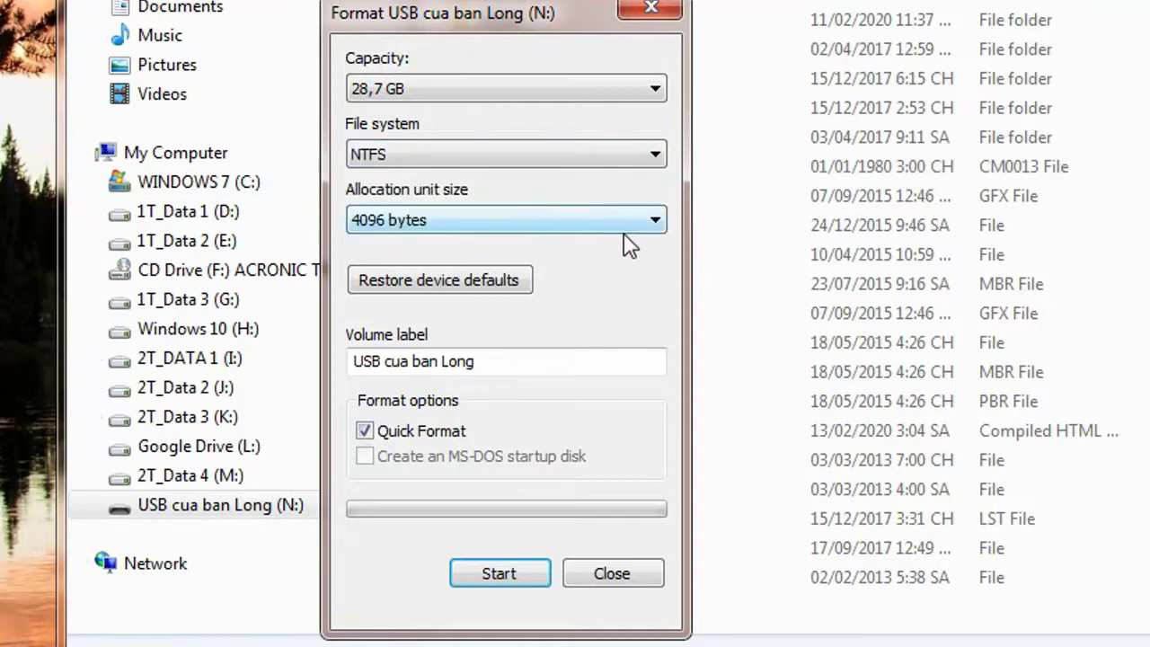
# Set the allocation unit size to 4096 bytes and quick-format the USB drive (N:)
pyautogui.click(637, 226)
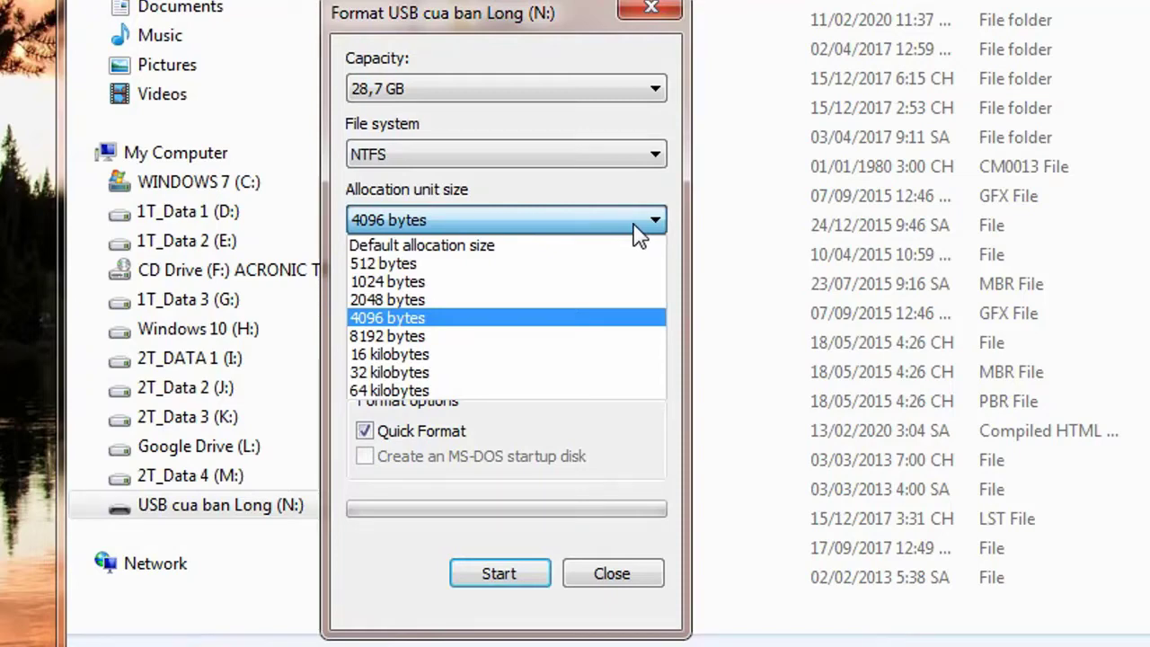
pyautogui.click(639, 224)
pyautogui.click(483, 226)
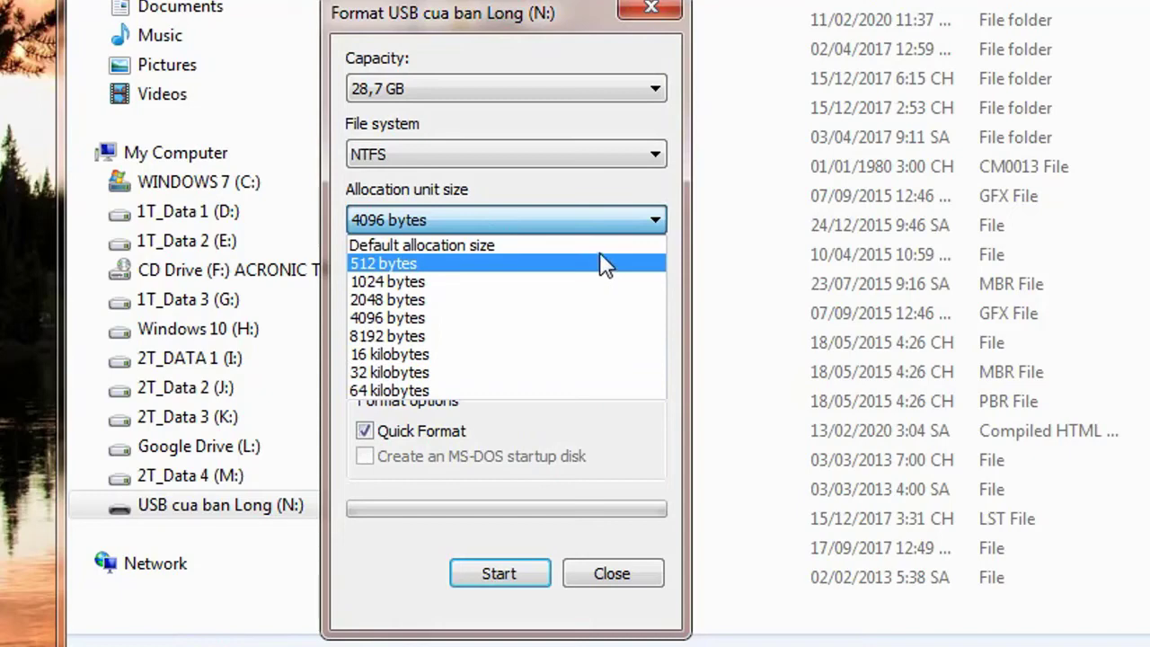
pyautogui.click(604, 328)
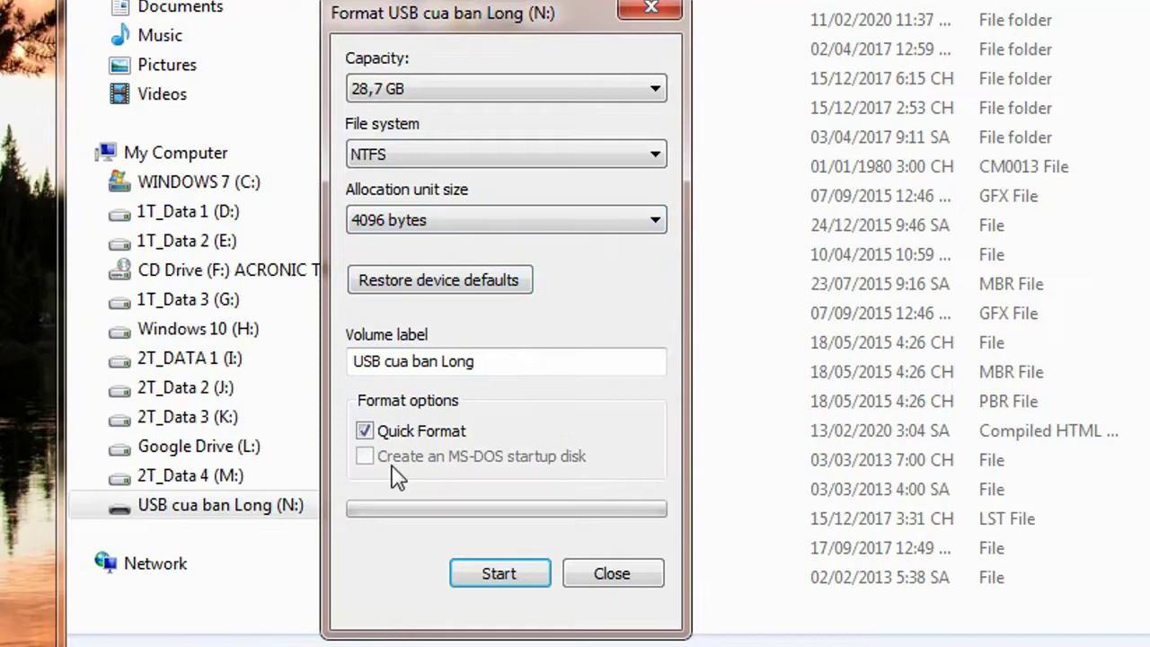
pyautogui.click(520, 586)
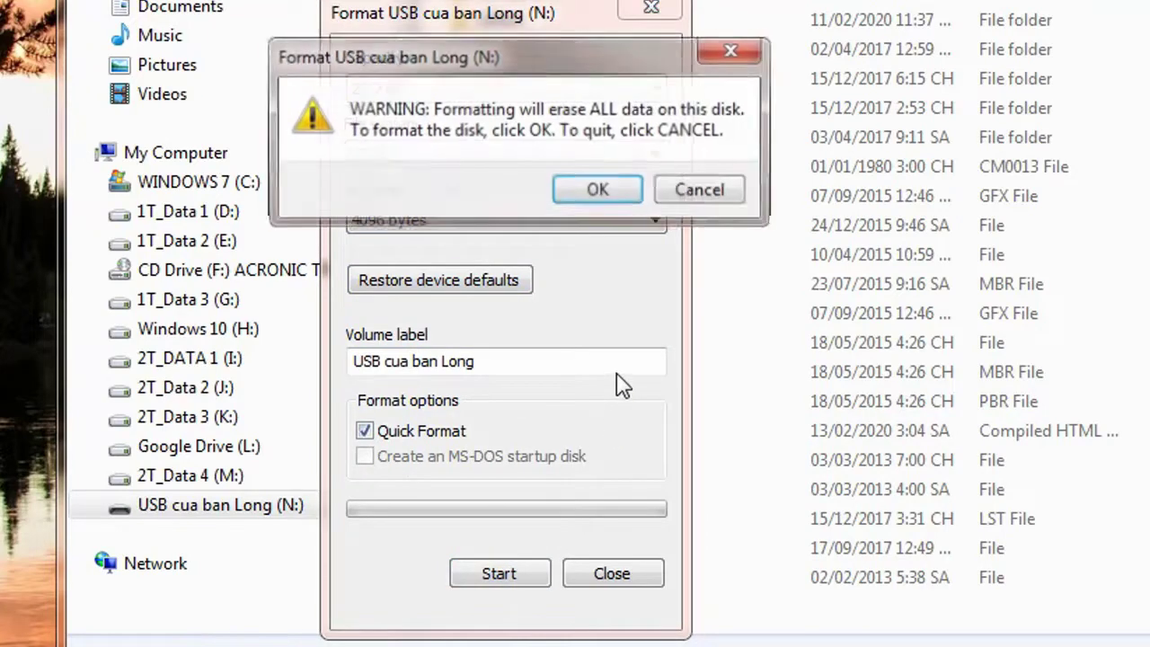
pyautogui.click(618, 199)
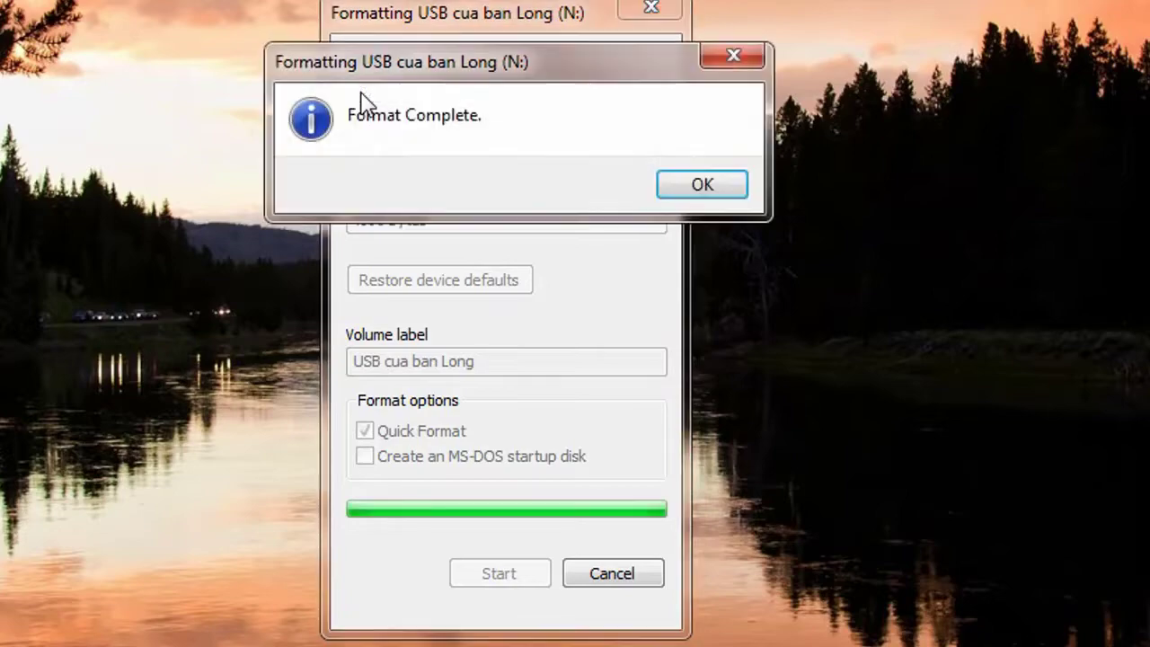
pyautogui.click(742, 184)
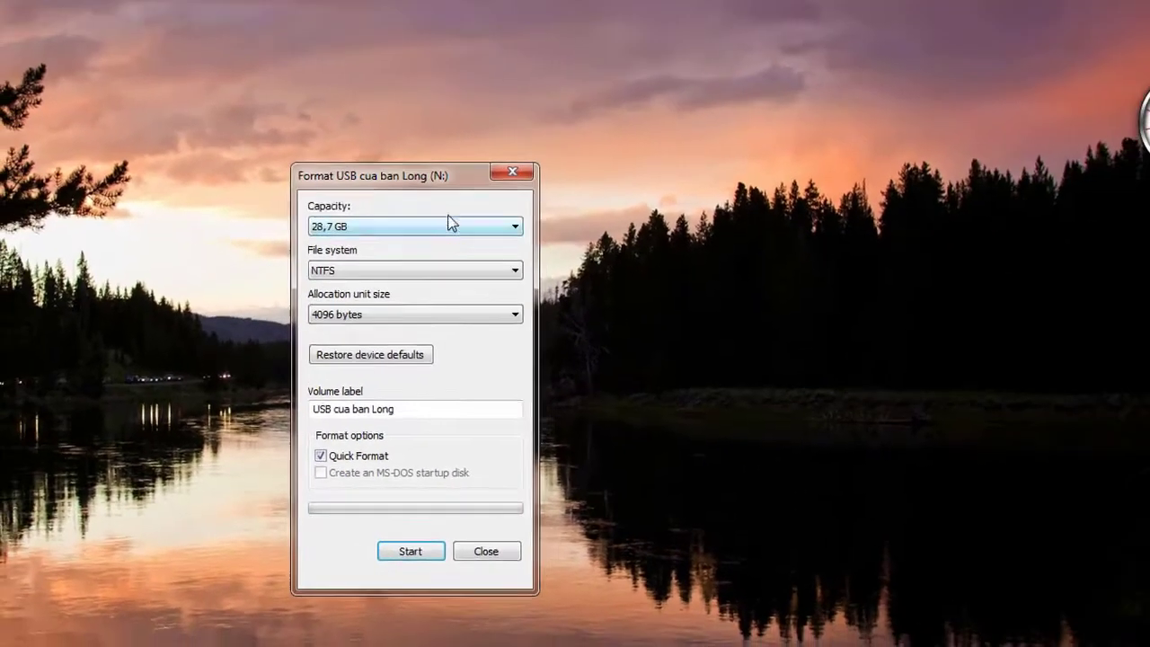
# Close the Format dialog and check the contents of the formatted USB drive (N:) in Explorer
pyautogui.moveTo(426, 176); pyautogui.dragTo(251, 167)
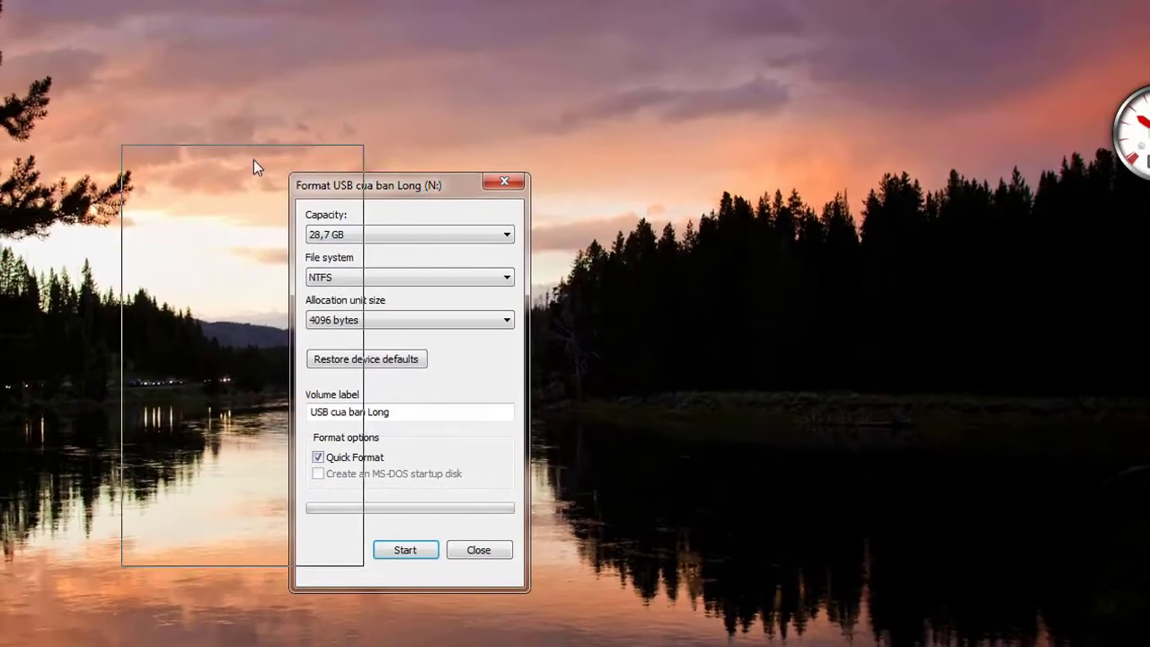
pyautogui.click(335, 157)
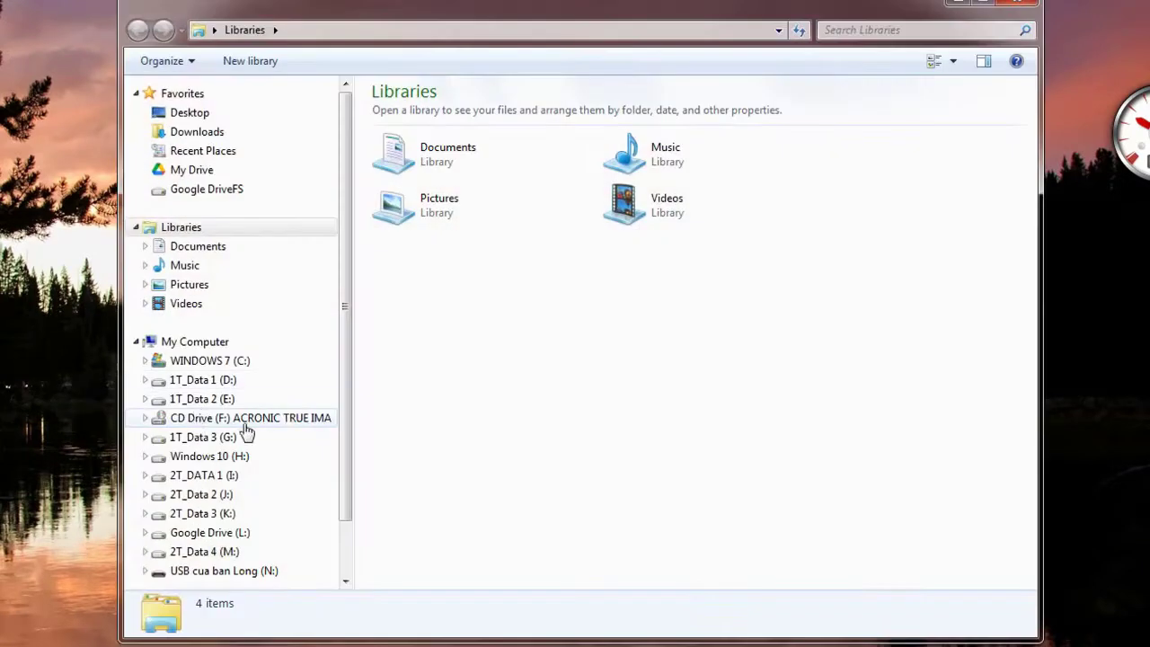
pyautogui.click(246, 576)
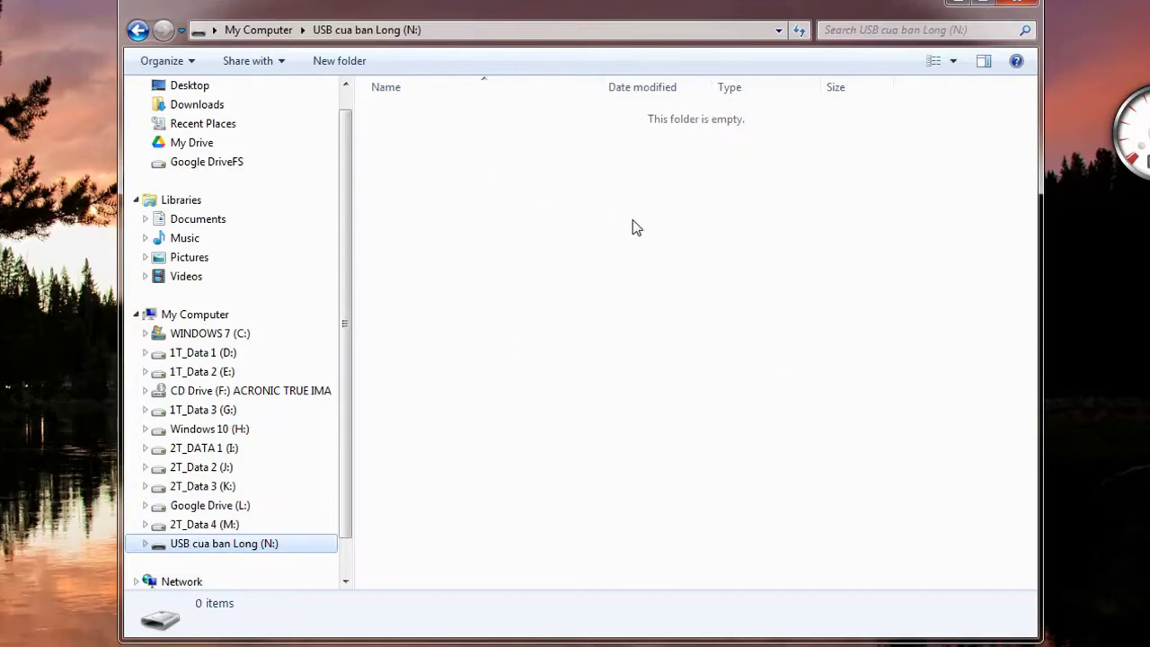
pyautogui.rightClick(752, 187)
pyautogui.click(939, 111)
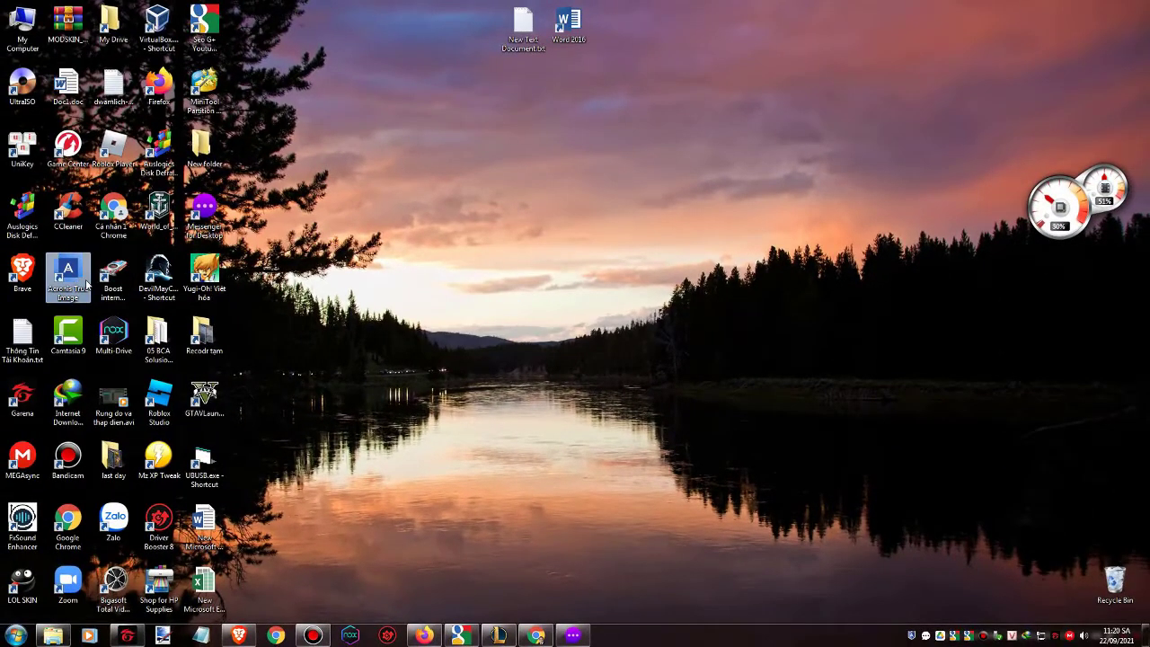
# Launch Acronis True Image and browse for an existing backup in the folder G:\02 Data USB-BOOT .tib
pyautogui.doubleClick(85, 282)
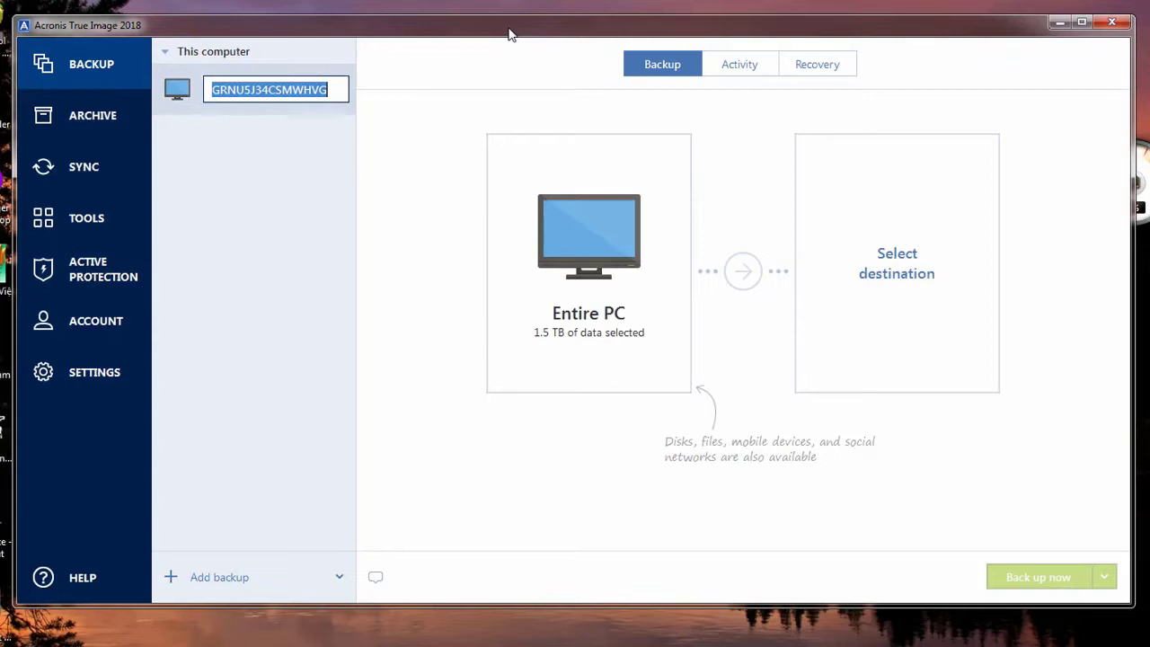
pyautogui.click(341, 584)
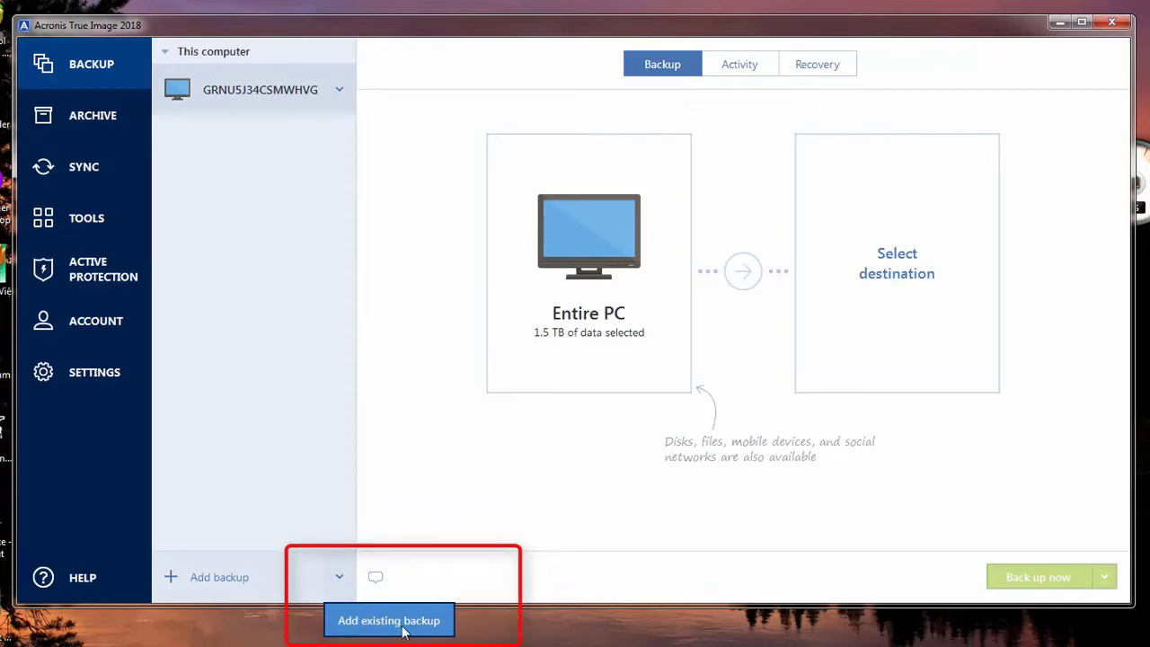
pyautogui.click(401, 629)
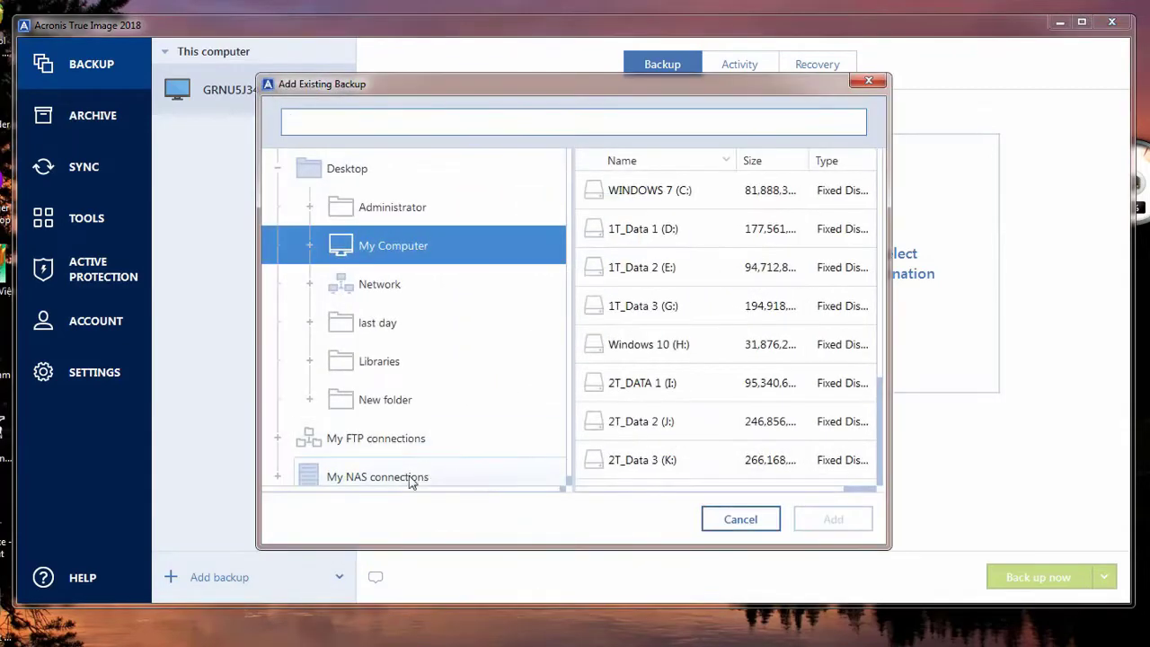
pyautogui.doubleClick(639, 307)
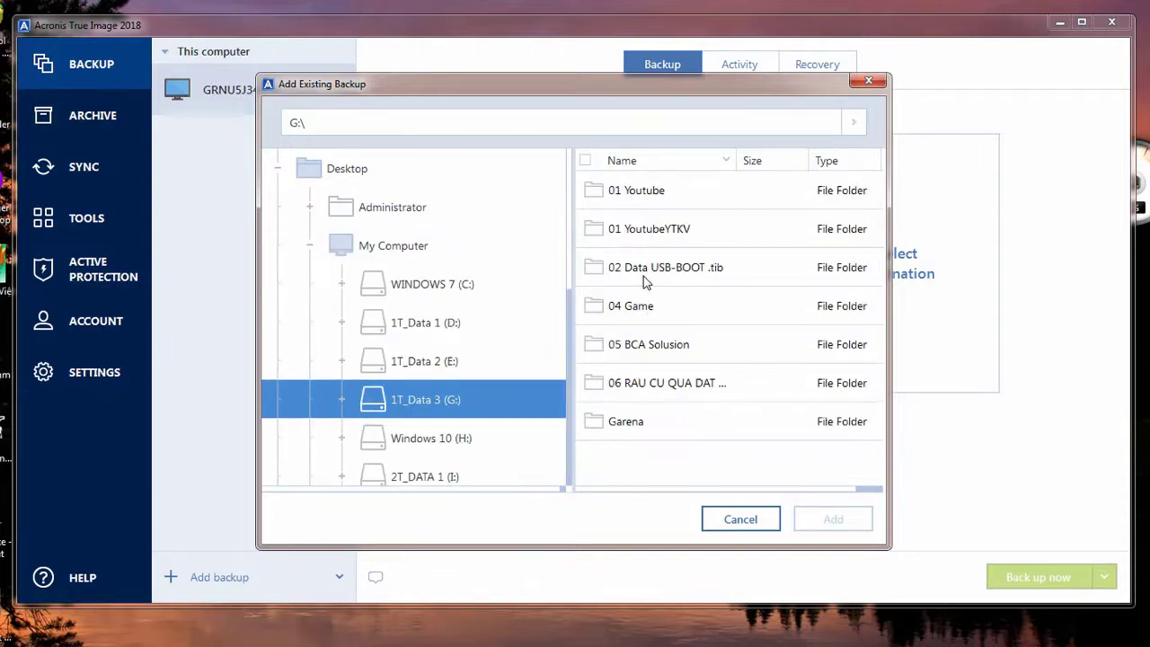
pyautogui.doubleClick(644, 269)
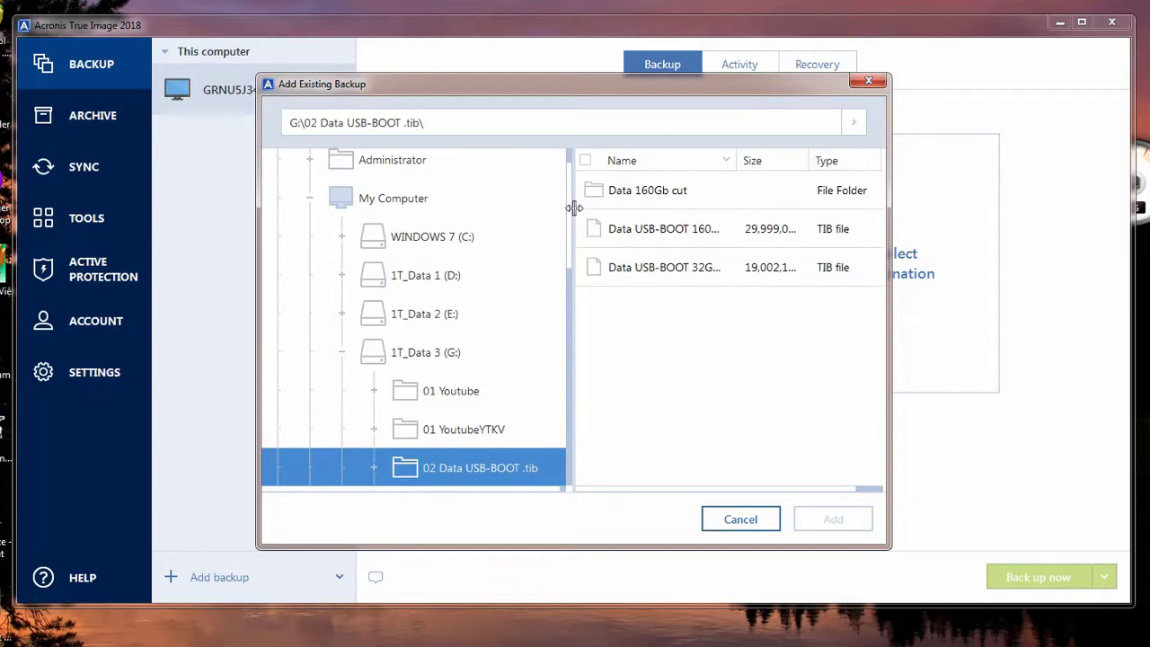
# Enlarge the Add Existing Backup dialog and its Name and Size columns to read the TIB files' full names and sizes
pyautogui.moveTo(568, 216); pyautogui.dragTo(509, 221)
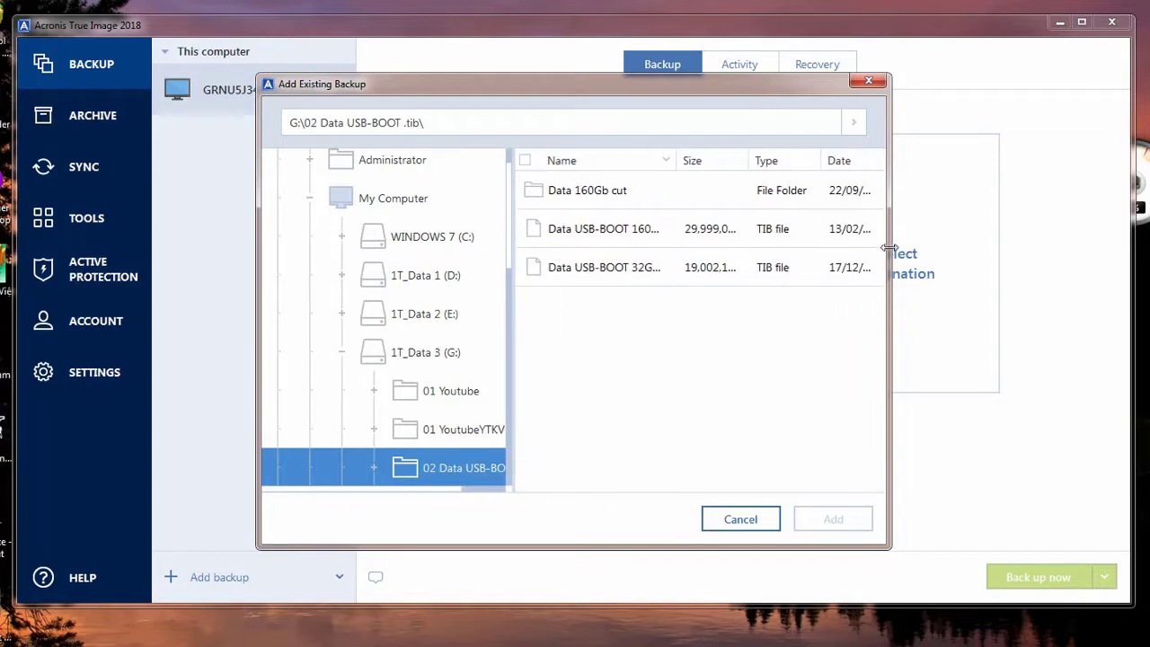
pyautogui.moveTo(893, 250); pyautogui.dragTo(971, 244)
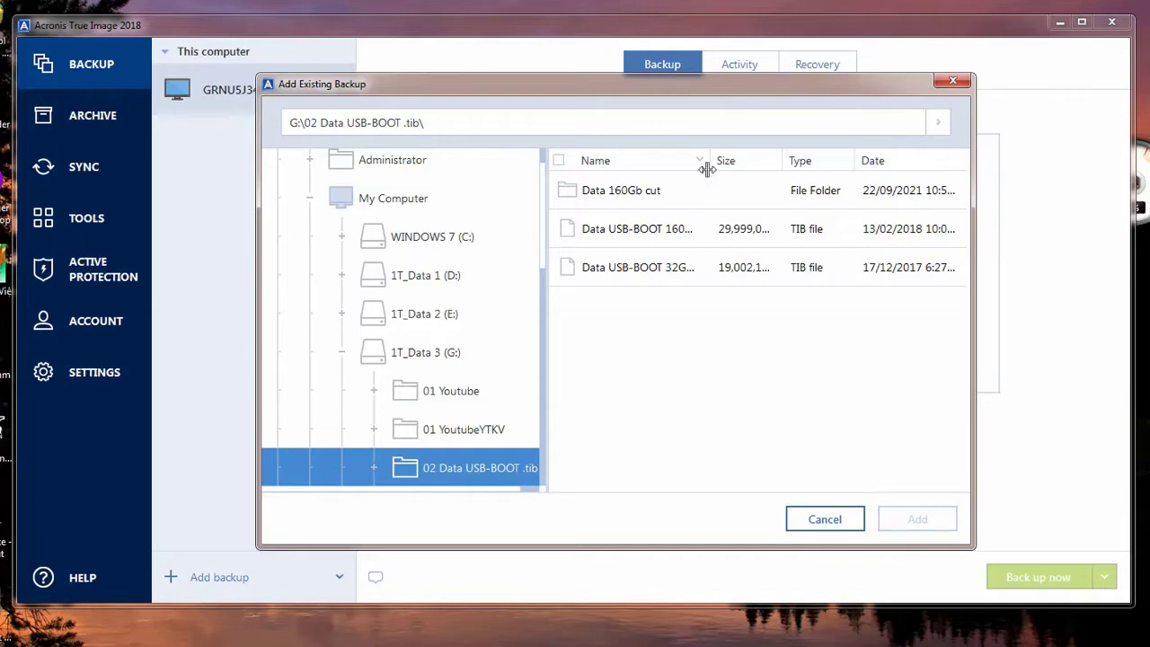
pyautogui.moveTo(711, 161); pyautogui.dragTo(753, 162)
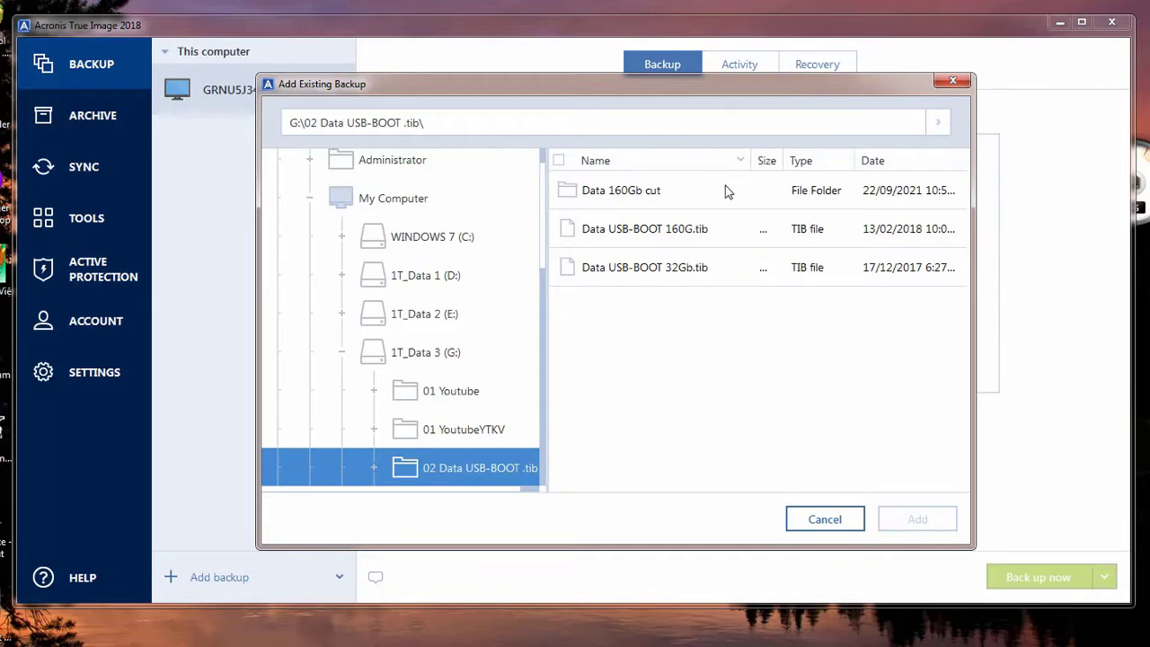
pyautogui.click(667, 239)
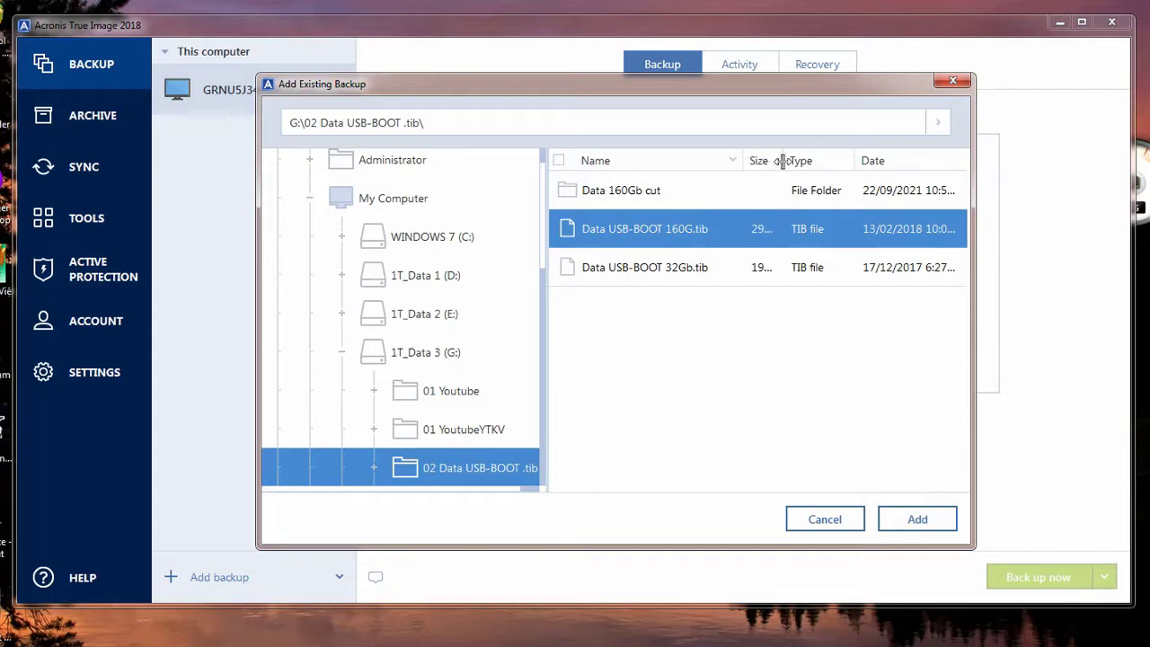
pyautogui.moveTo(783, 160); pyautogui.dragTo(834, 160)
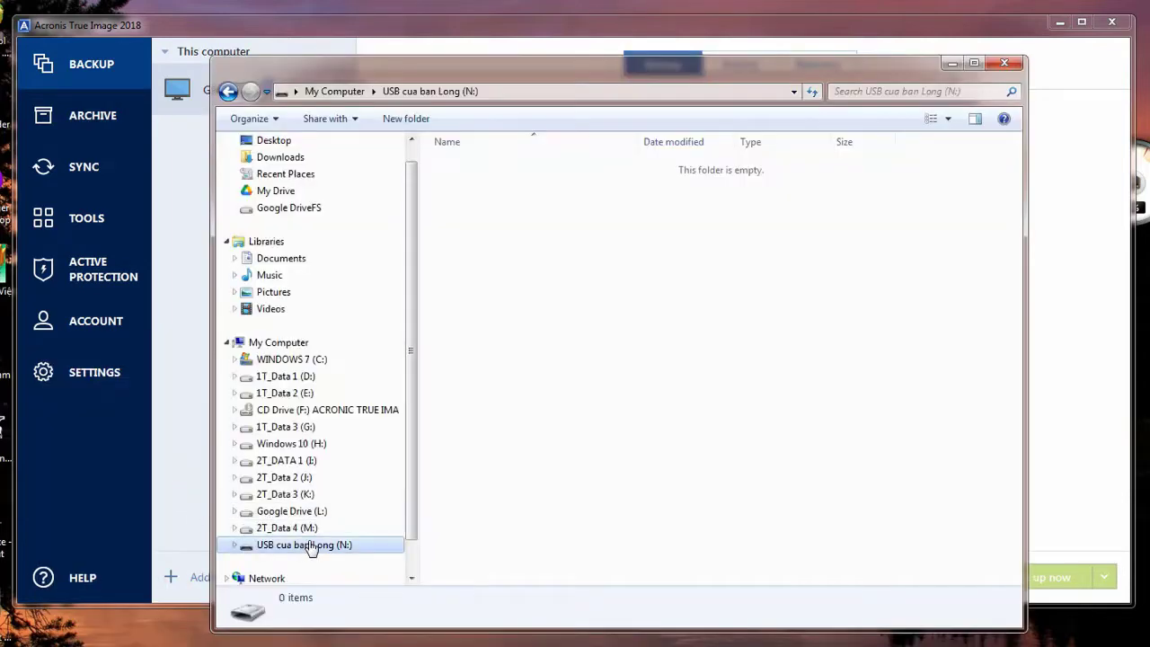
# Check the capacity of the USB drive (N:) in its properties and return to the Add Existing Backup dialog
pyautogui.rightClick(341, 546)
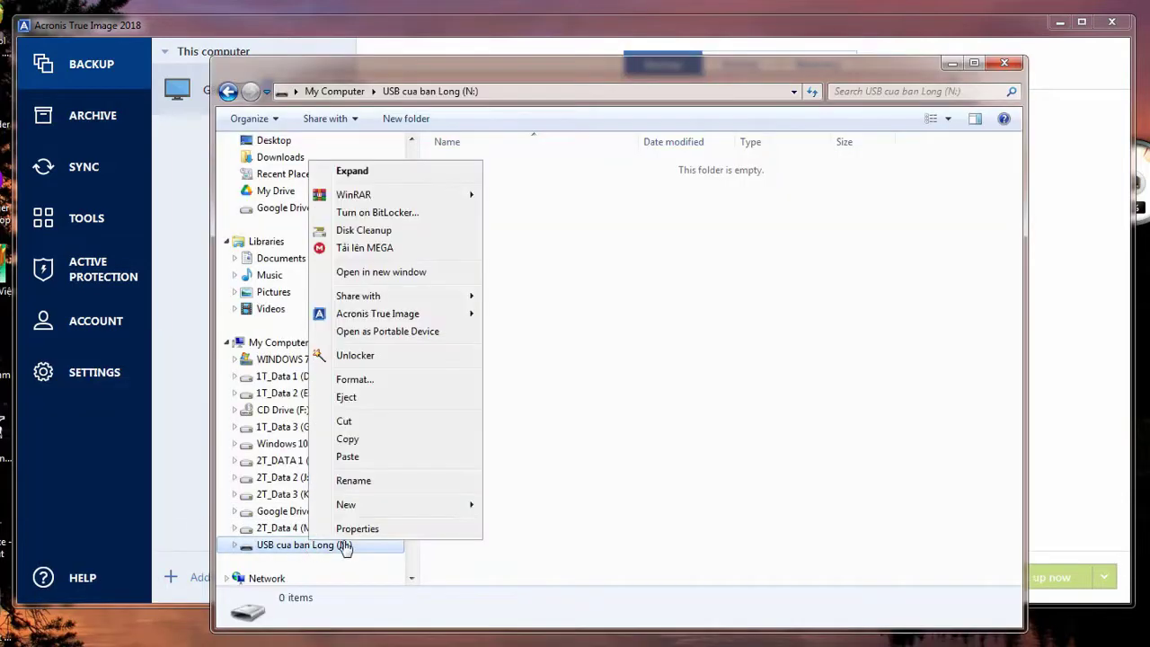
pyautogui.click(358, 531)
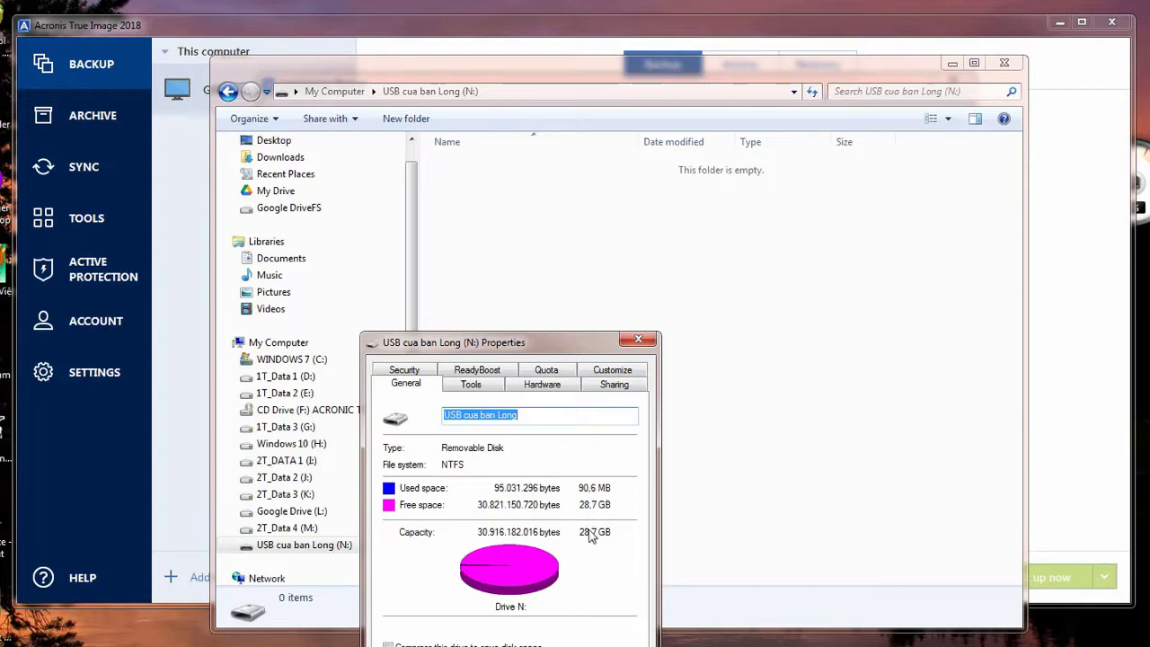
pyautogui.click(639, 341)
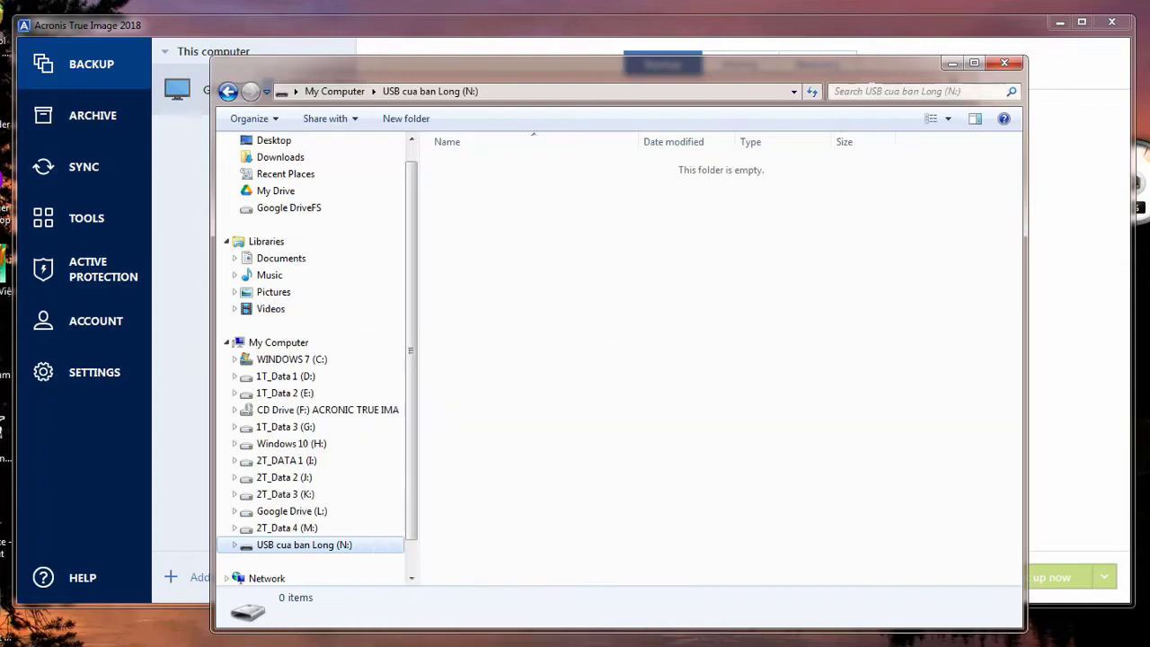
pyautogui.click(951, 61)
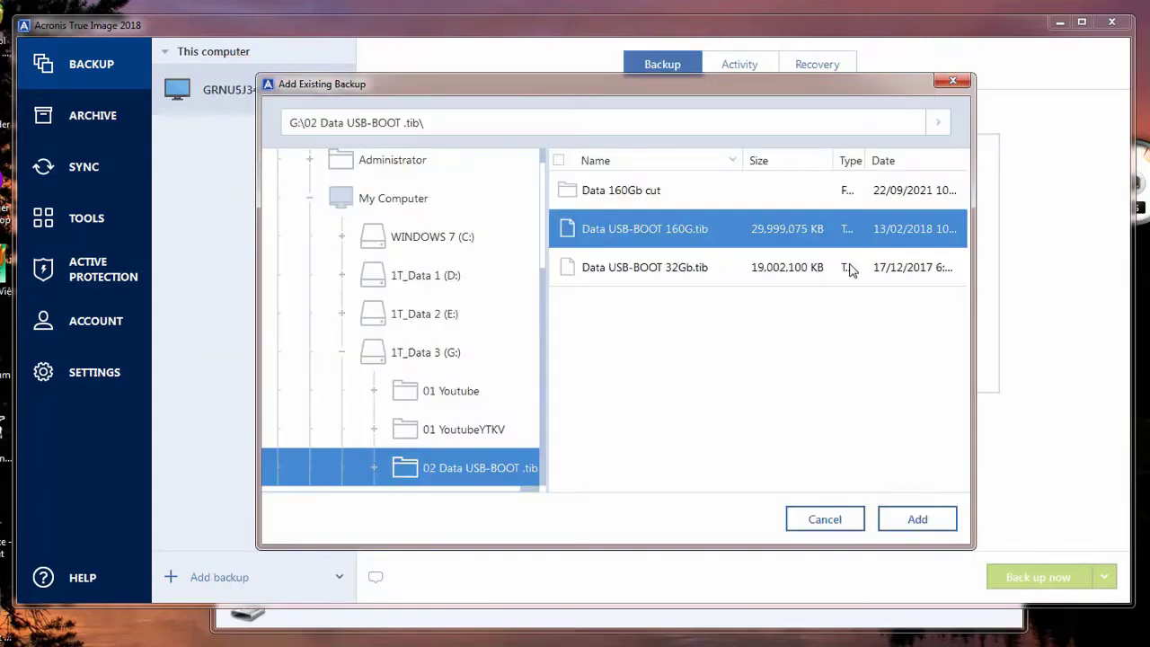
# Add Data USB-BOOT 32Gb.tib as an existing backup and select it in the backup list
pyautogui.click(659, 282)
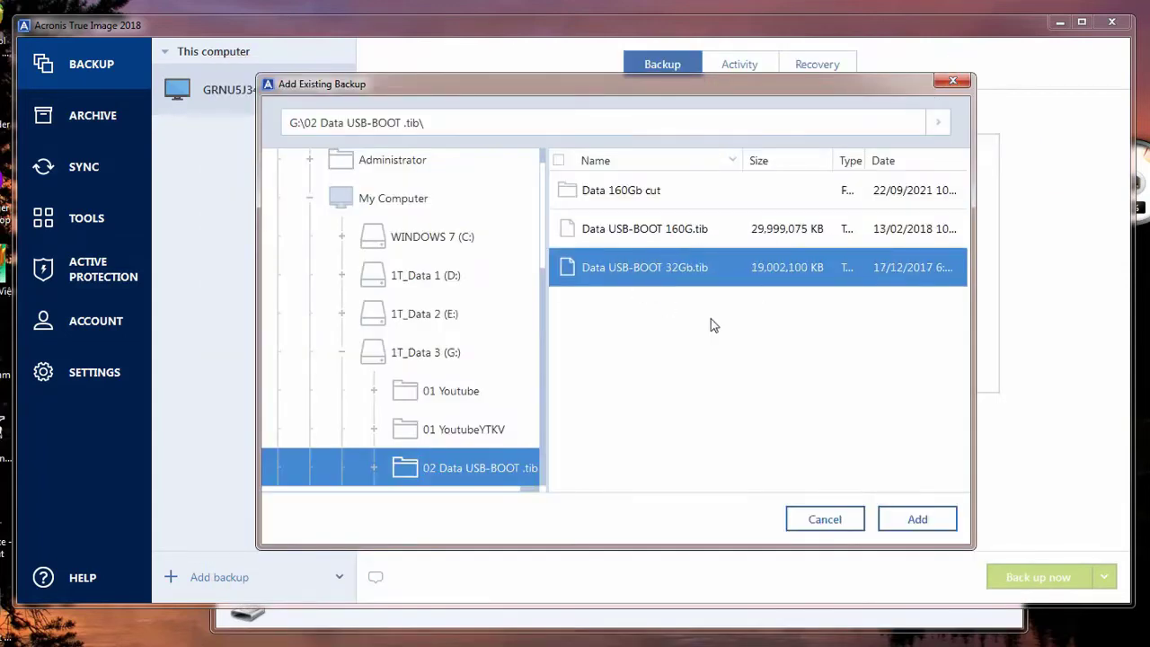
pyautogui.click(917, 519)
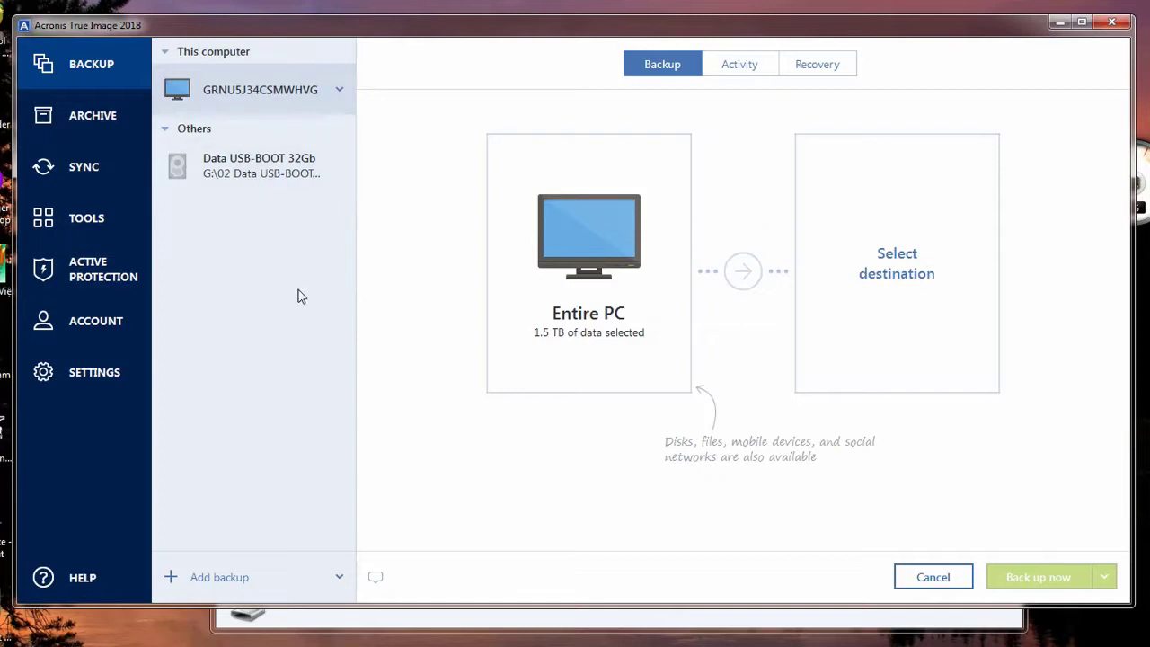
pyautogui.click(268, 173)
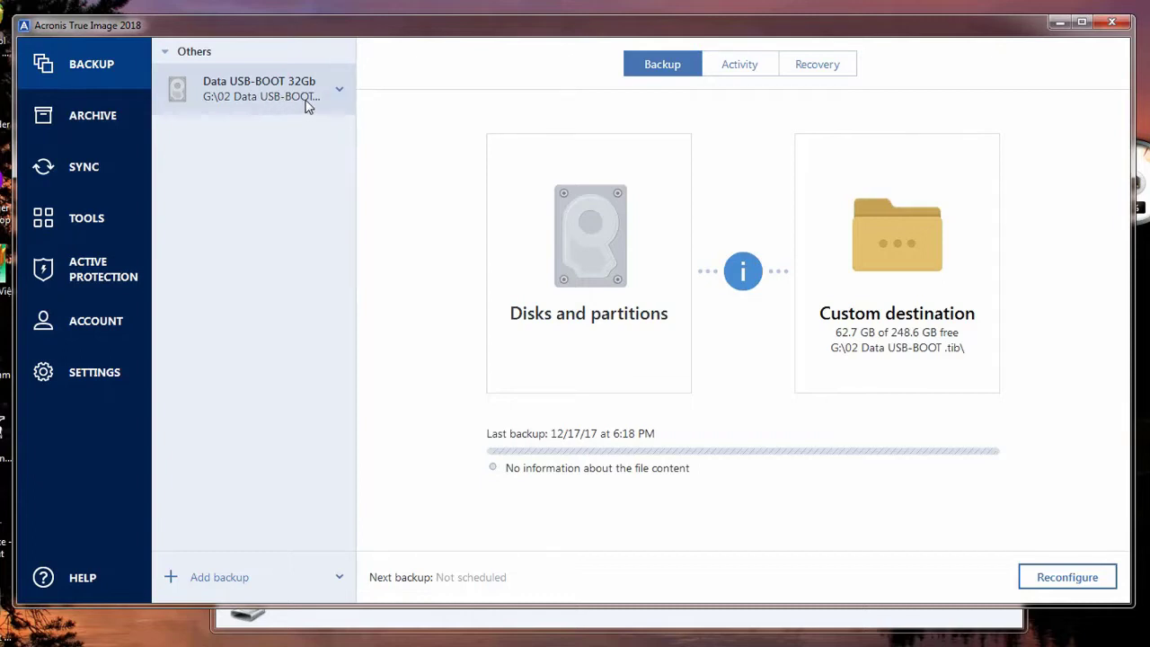
# Reconfigure the Data USB-BOOT 32Gb backup and exclude partitions C:, D:, E: and G: from its source
pyautogui.click(1061, 582)
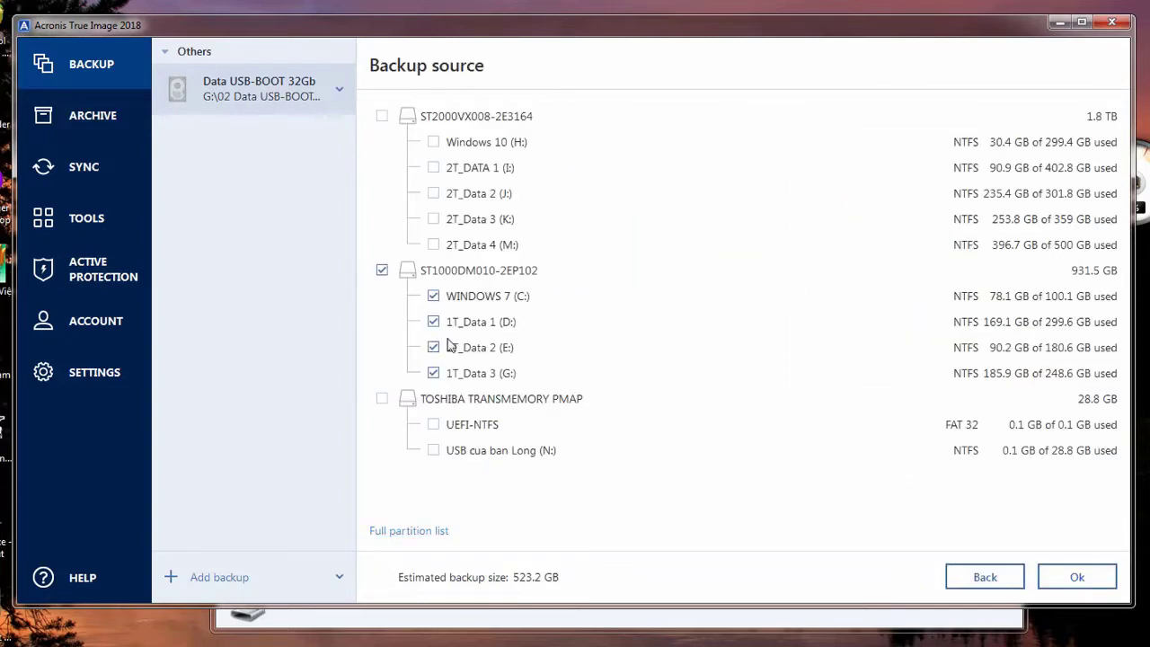
pyautogui.click(437, 300)
pyautogui.click(437, 323)
pyautogui.click(437, 348)
pyautogui.click(435, 374)
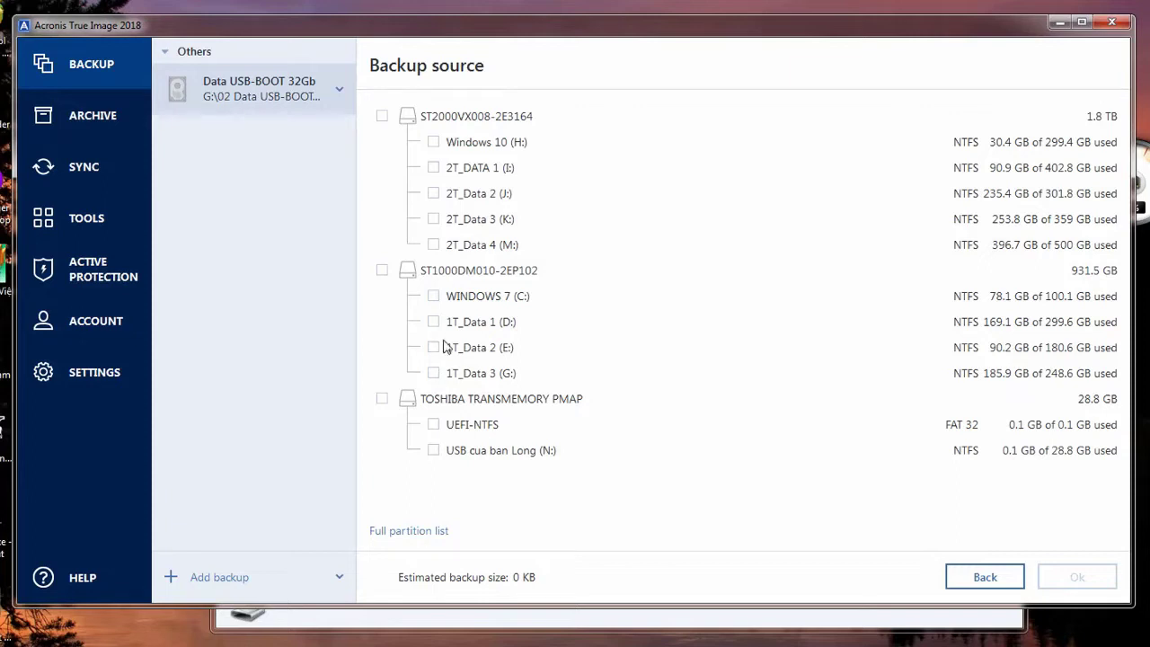
pyautogui.click(433, 297)
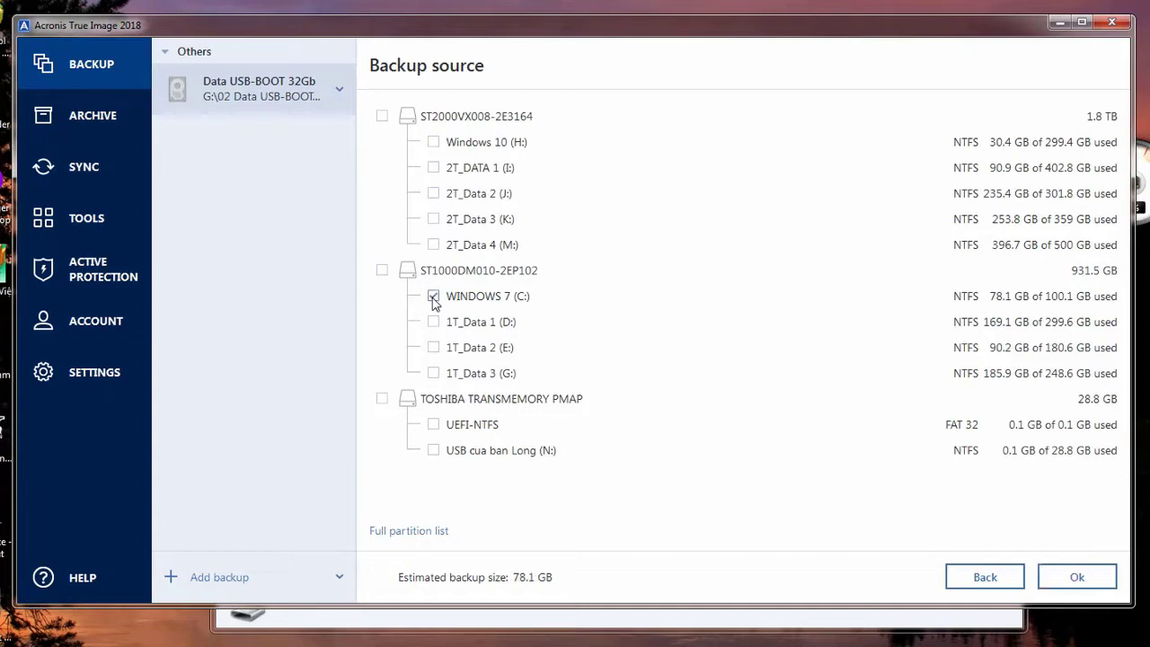
pyautogui.click(433, 321)
pyautogui.click(433, 296)
pyautogui.click(433, 322)
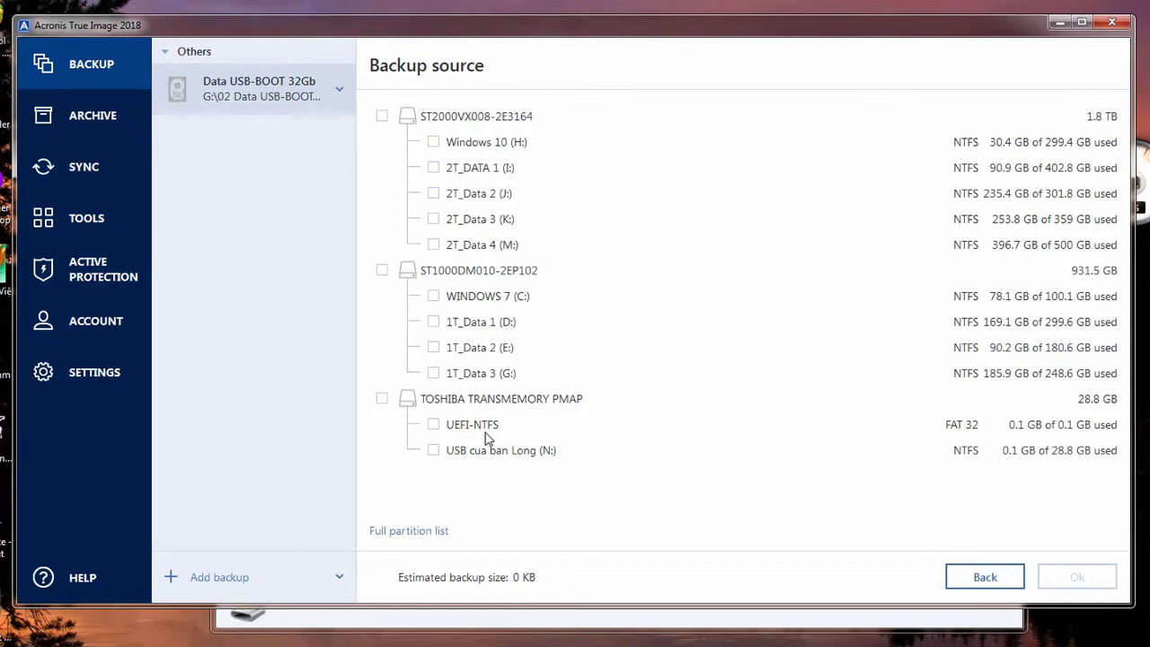
# Set the whole TOSHIBA TRANSMEMORY PMAP disk, with UEFI-NTFS and the USB partition (N:), as the backup source
pyautogui.click(383, 401)
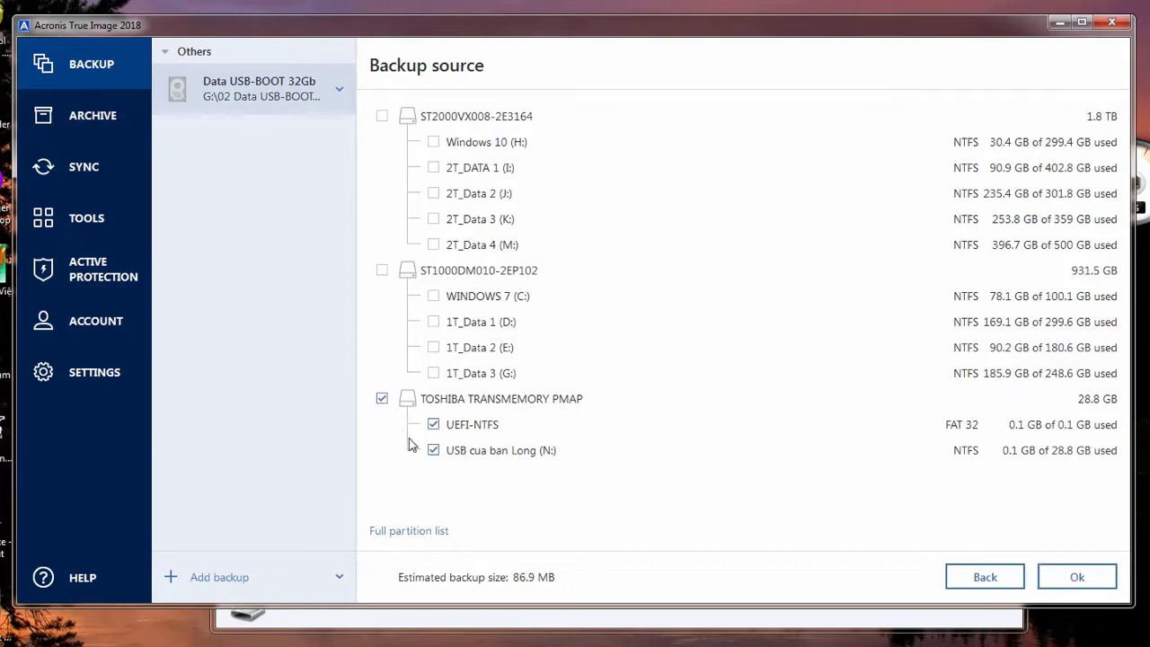
pyautogui.click(453, 409)
pyautogui.click(381, 406)
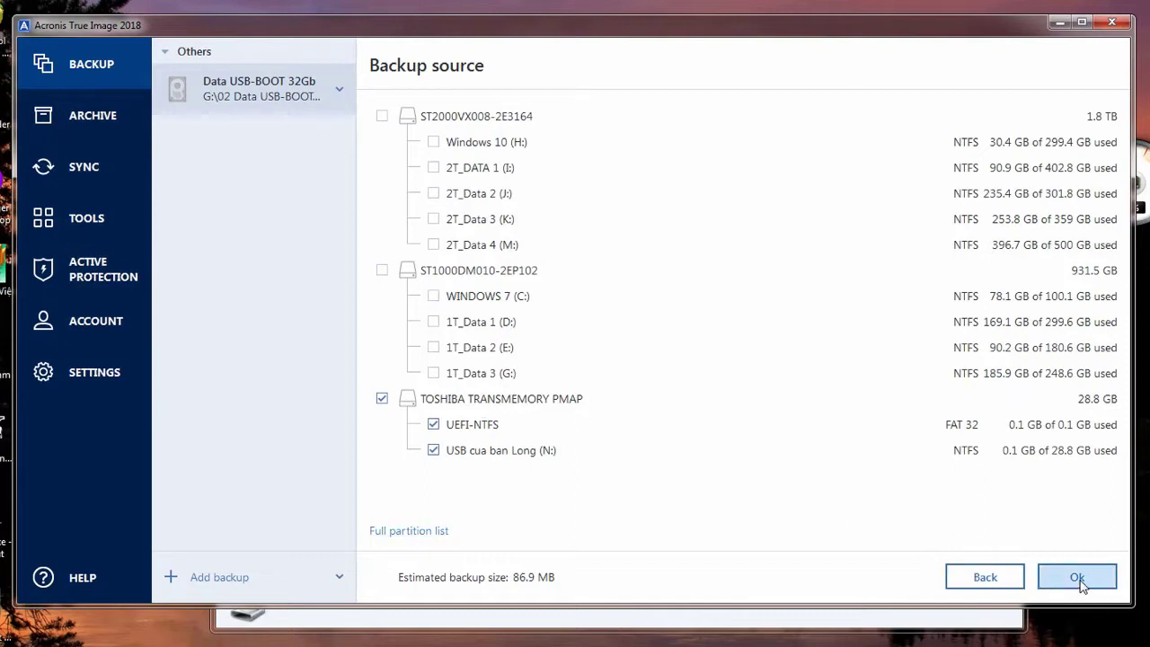
pyautogui.click(1078, 578)
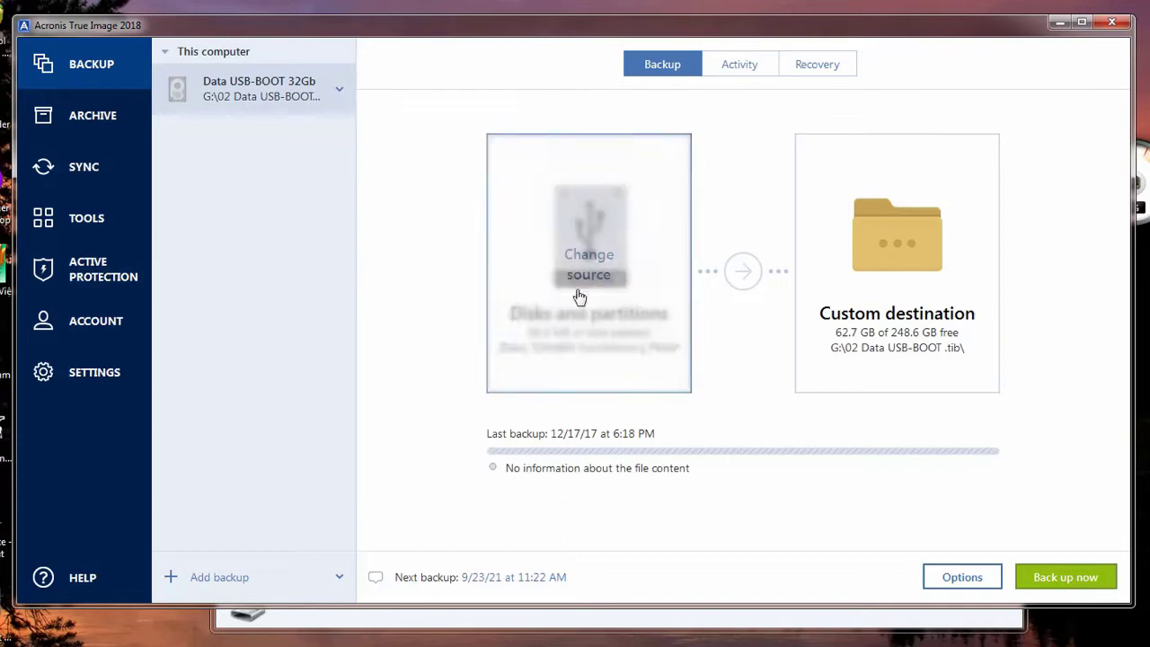
# Choose the backup's entire J: drive from the 12/17/17 6:18 PM version as the data to recover
pyautogui.click(834, 70)
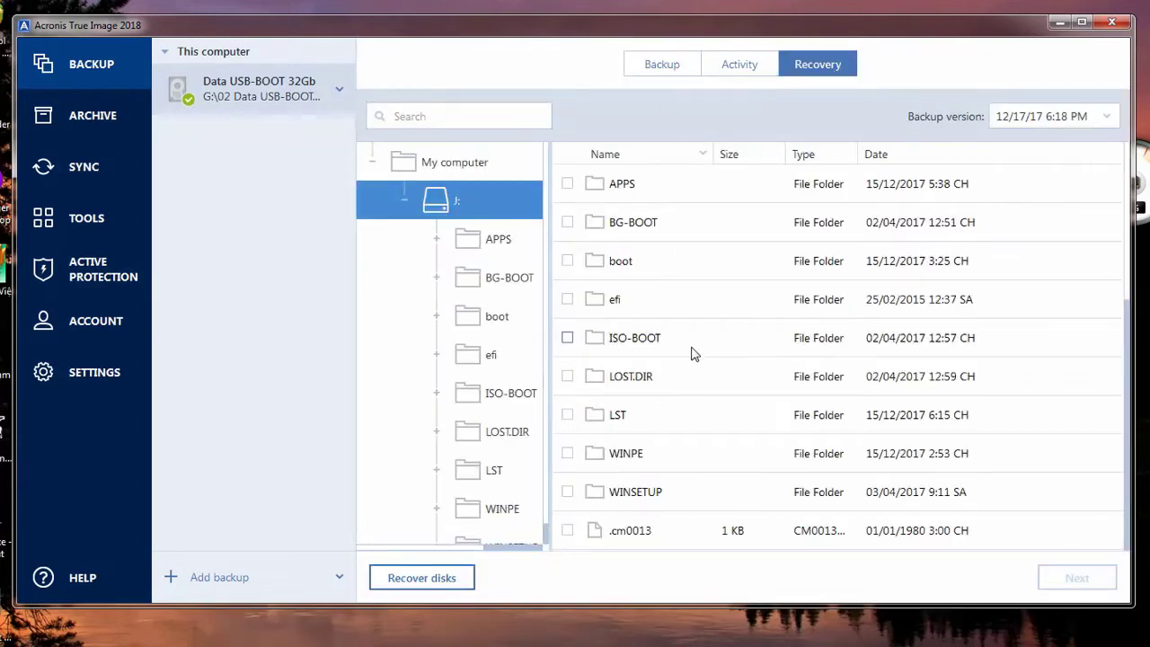
pyautogui.click(416, 162)
pyautogui.click(404, 200)
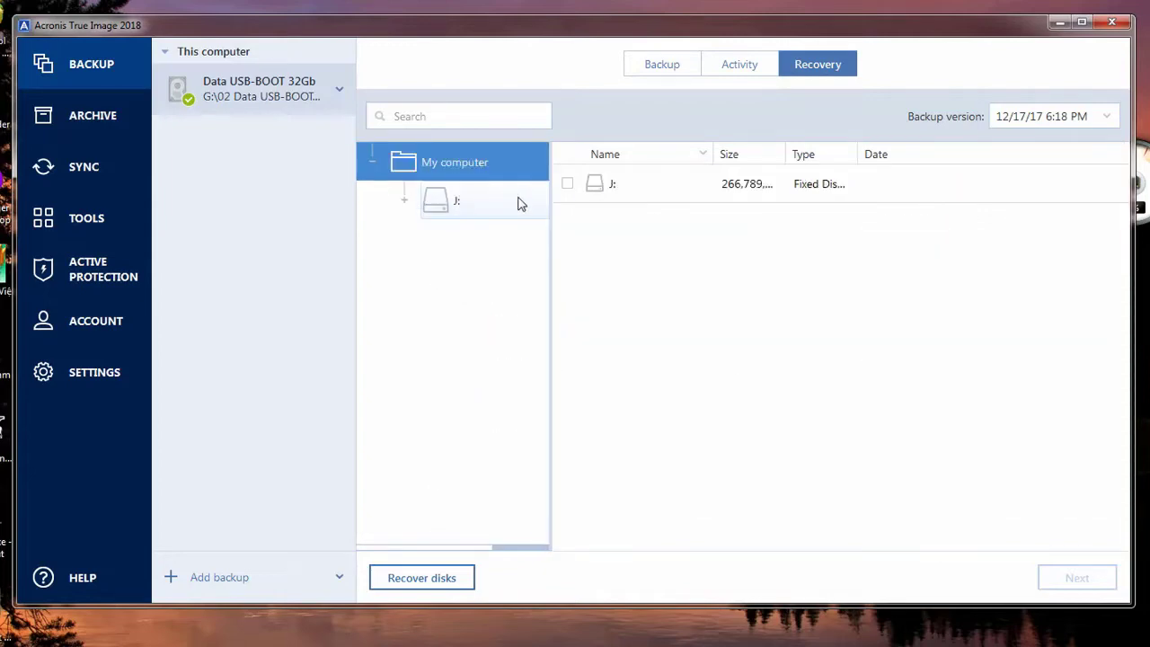
pyautogui.click(568, 185)
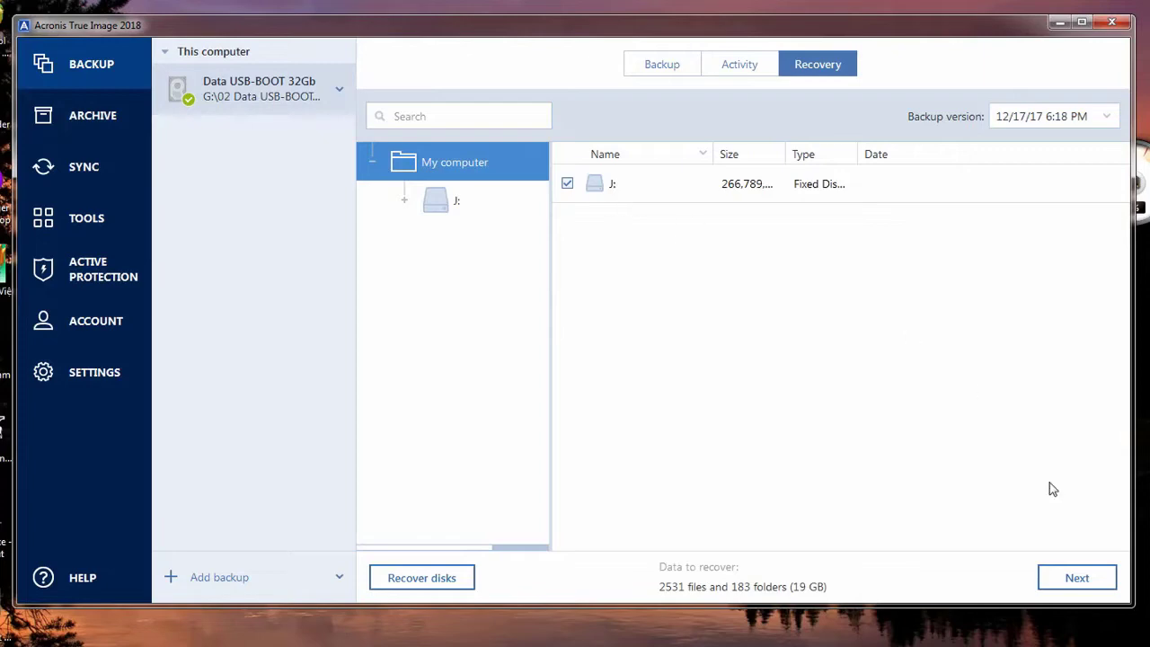
pyautogui.click(1078, 579)
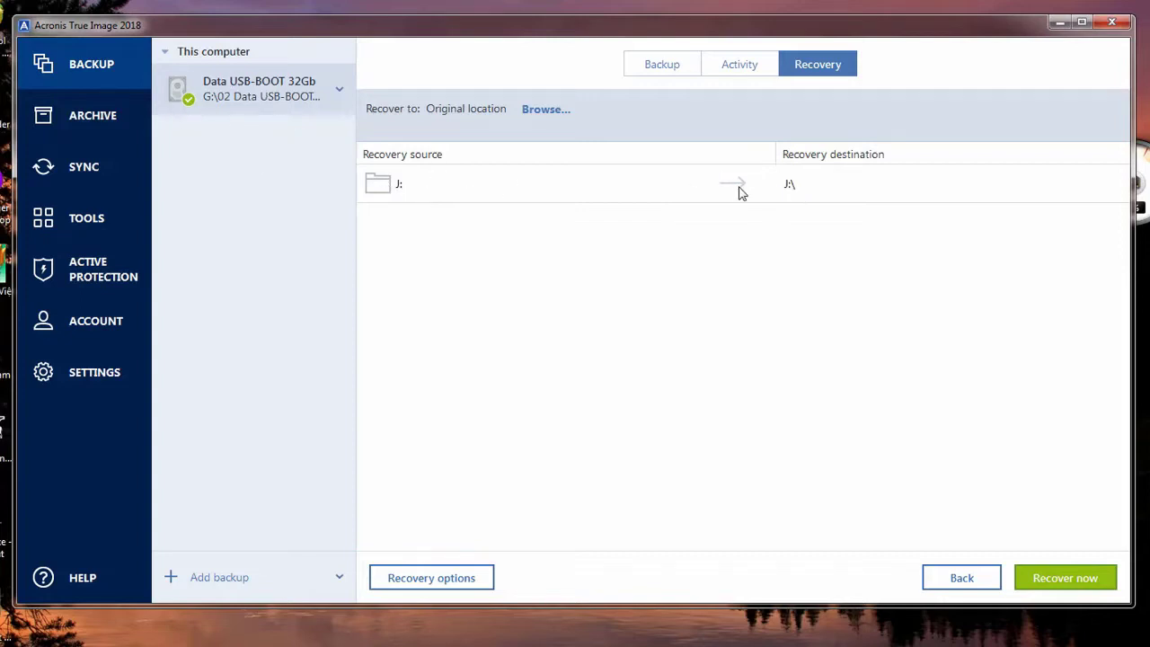
# Set the recovery destination to the USB drive (N:), start the recovery and minimize the Acronis window
pyautogui.click(540, 109)
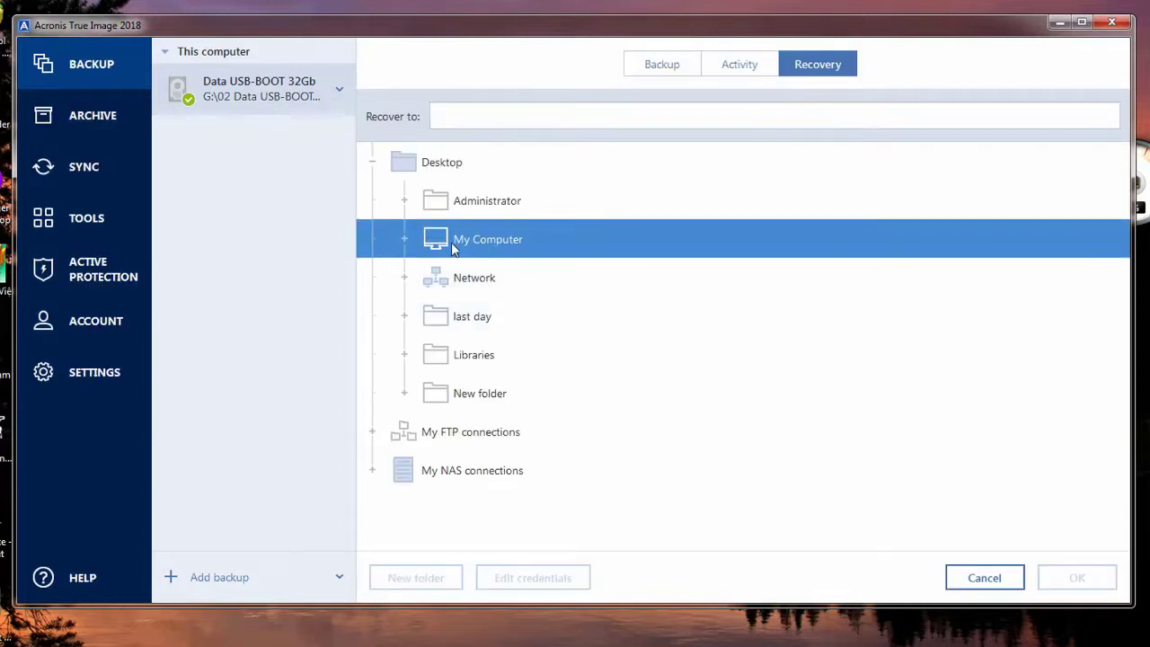
pyautogui.click(405, 240)
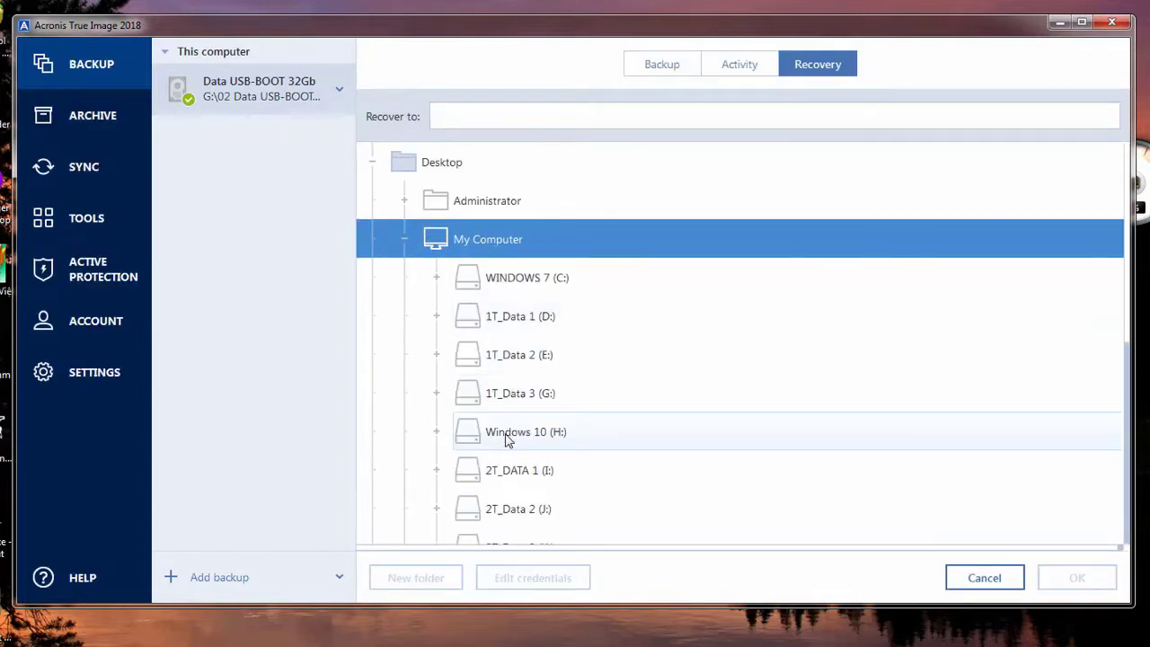
pyautogui.scroll(-2, 506, 441)
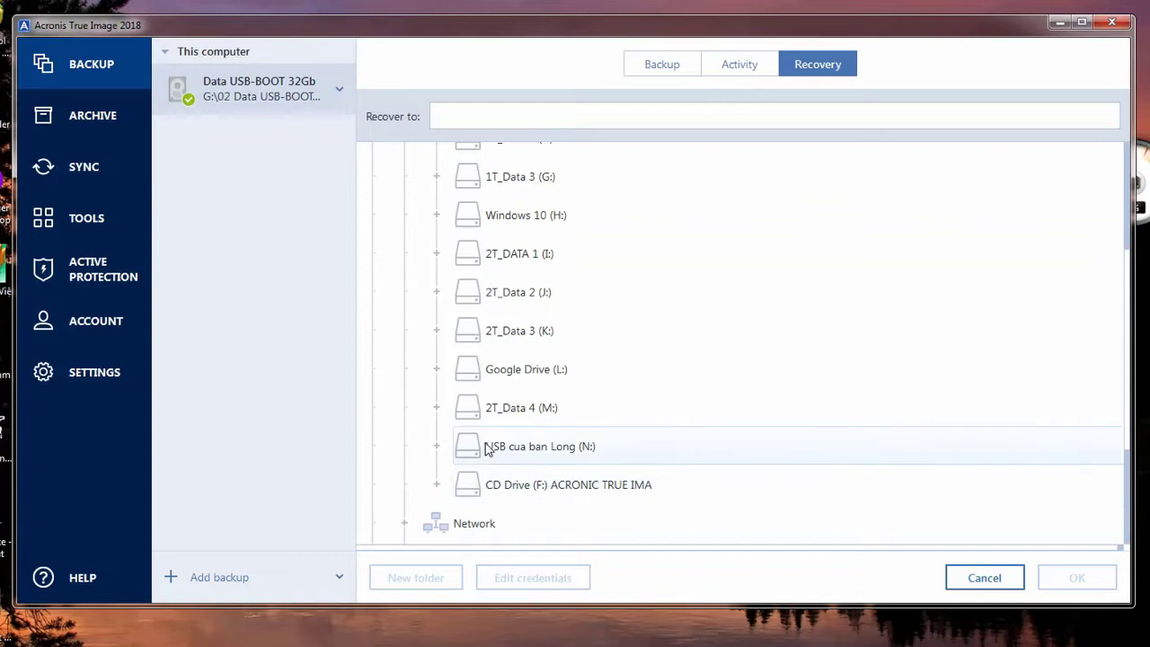
pyautogui.click(486, 448)
pyautogui.click(1078, 580)
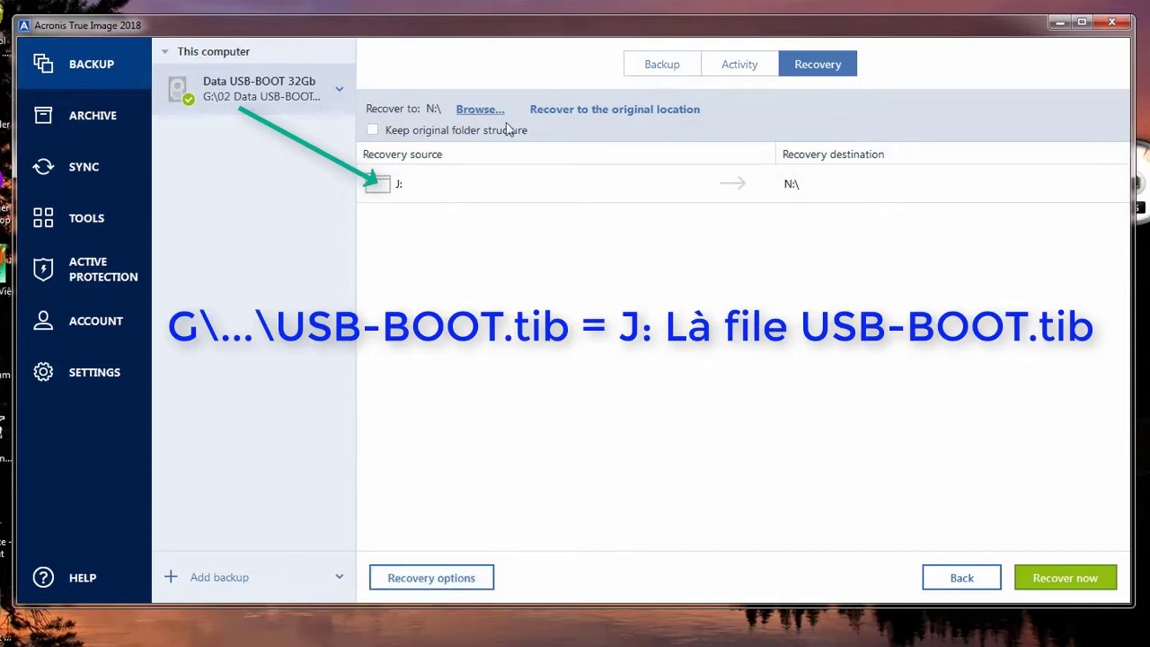
pyautogui.click(1070, 579)
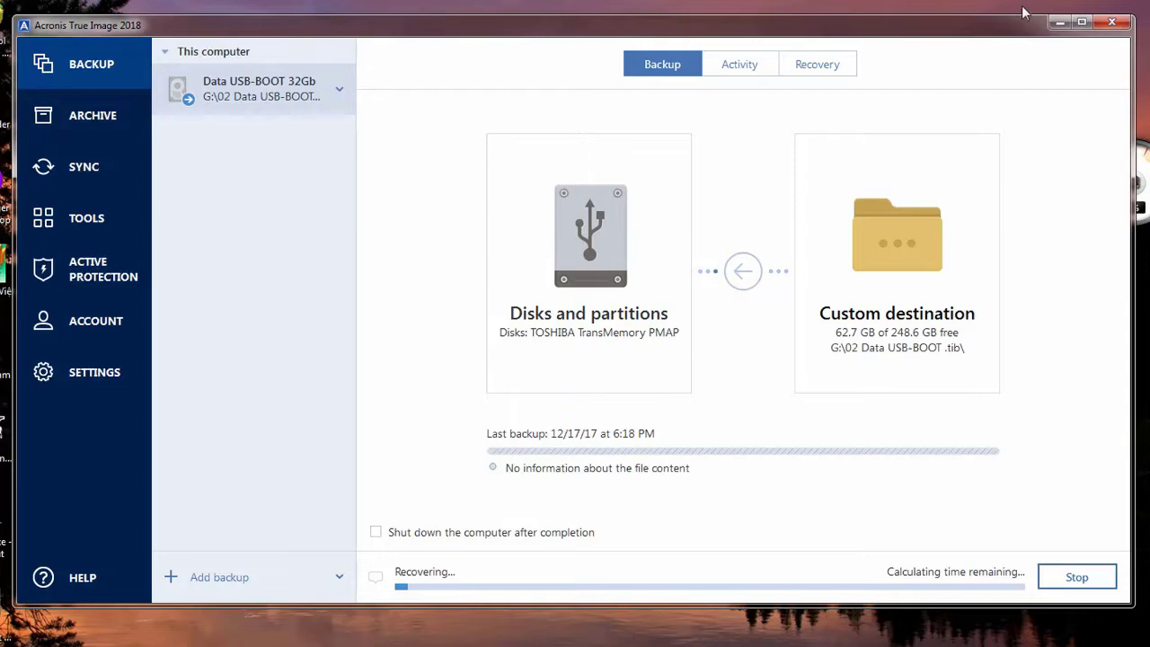
pyautogui.click(1060, 21)
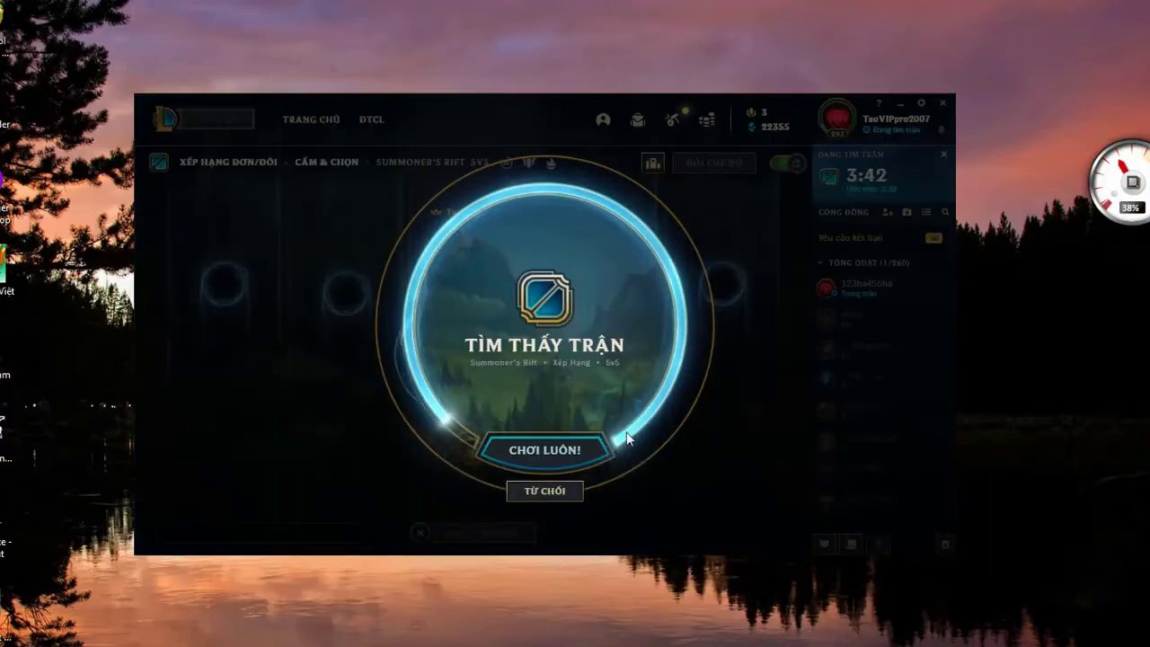
# Accept the found ranked match in the League of Legends client
pyautogui.click(580, 438)
pyautogui.rightClick(1036, 325)
pyautogui.click(1067, 369)
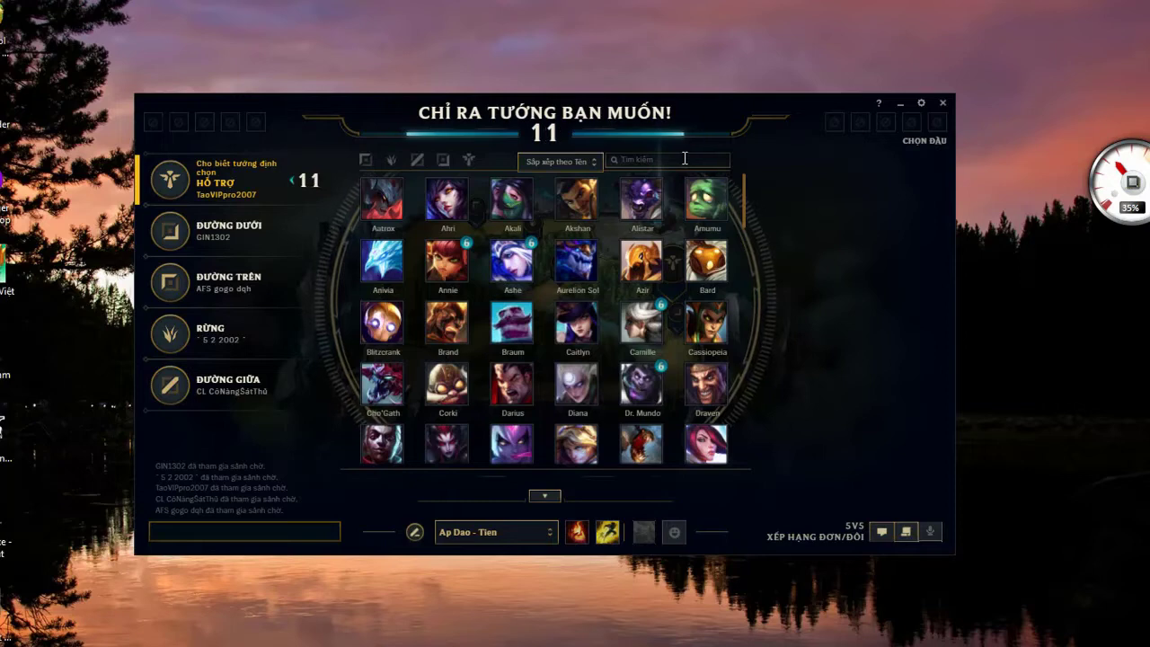
pyautogui.click(685, 158)
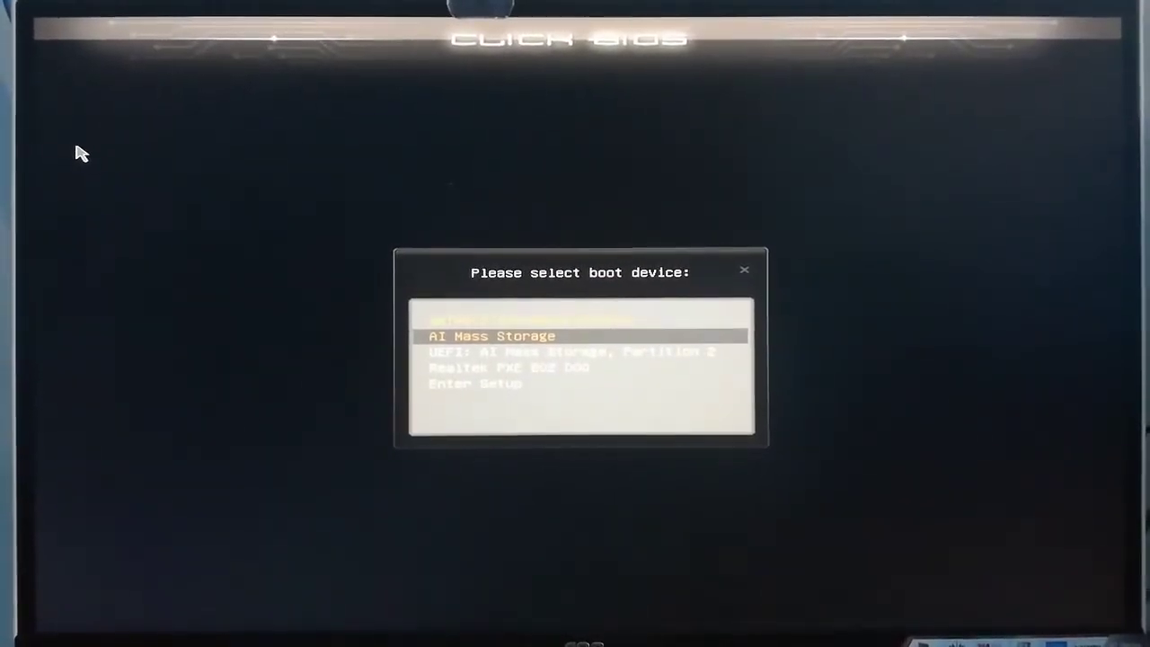
# Boot the computer from the non-UEFI AI Mass Storage device and open the SSD/HDD management tools from the Multi USB-Boot main menu
pyautogui.press('Return')
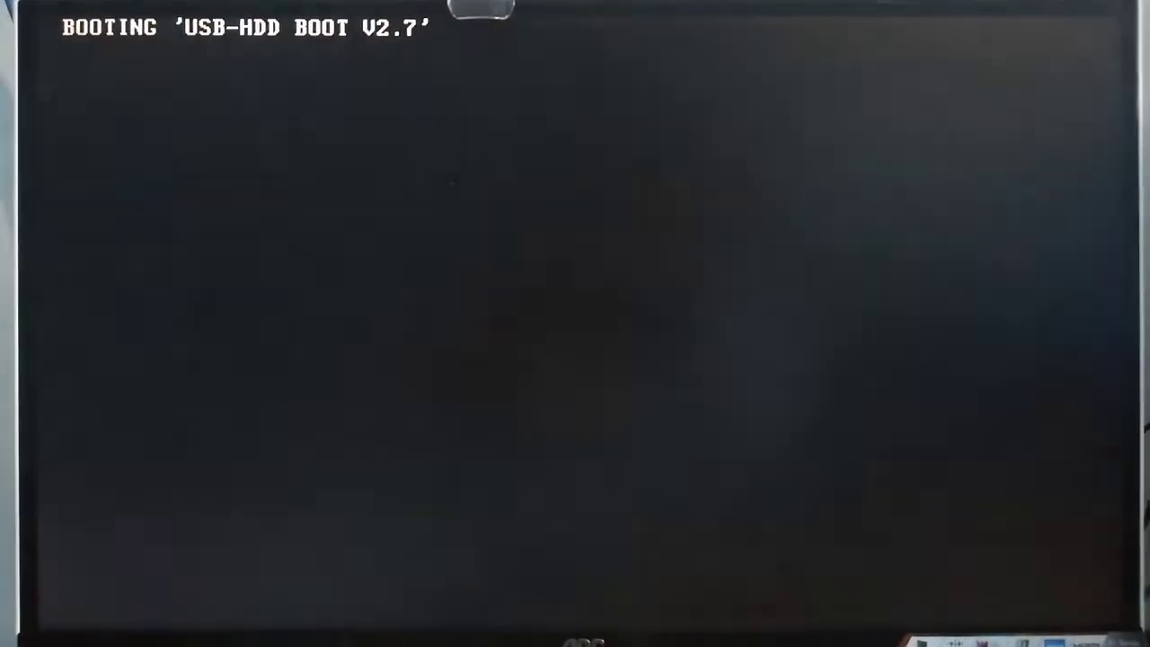
pyautogui.press('Down')
pyautogui.press('Down')
pyautogui.press('Down')
pyautogui.press('Down')
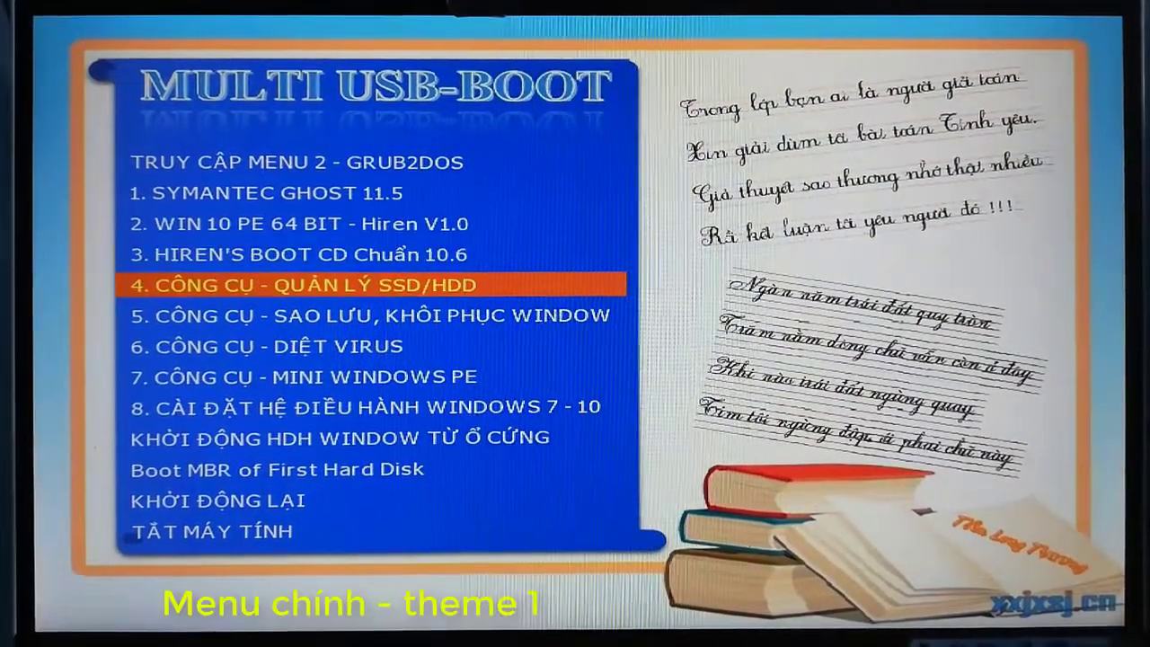
pyautogui.press('Return')
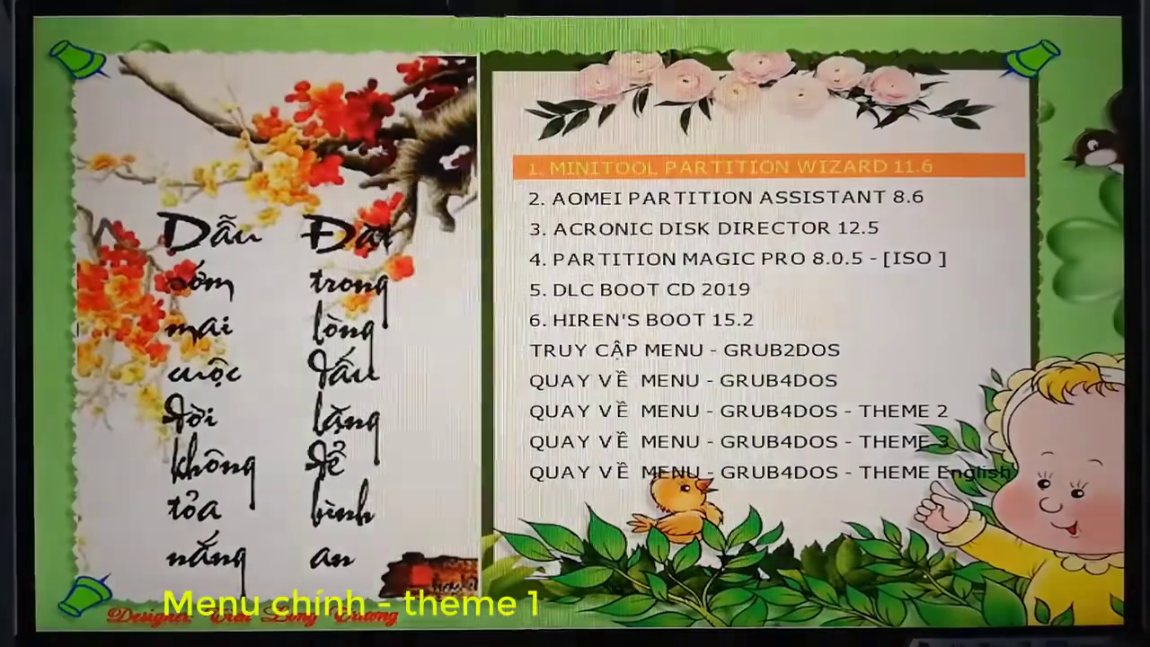
# Select the entry of the disk tools menu that returns to the GRUB4DOS main menu in theme 2
pyautogui.press('Down')
pyautogui.press('Down')
pyautogui.press('Down')
pyautogui.press('Down')
pyautogui.press('Down')
pyautogui.press('Down')
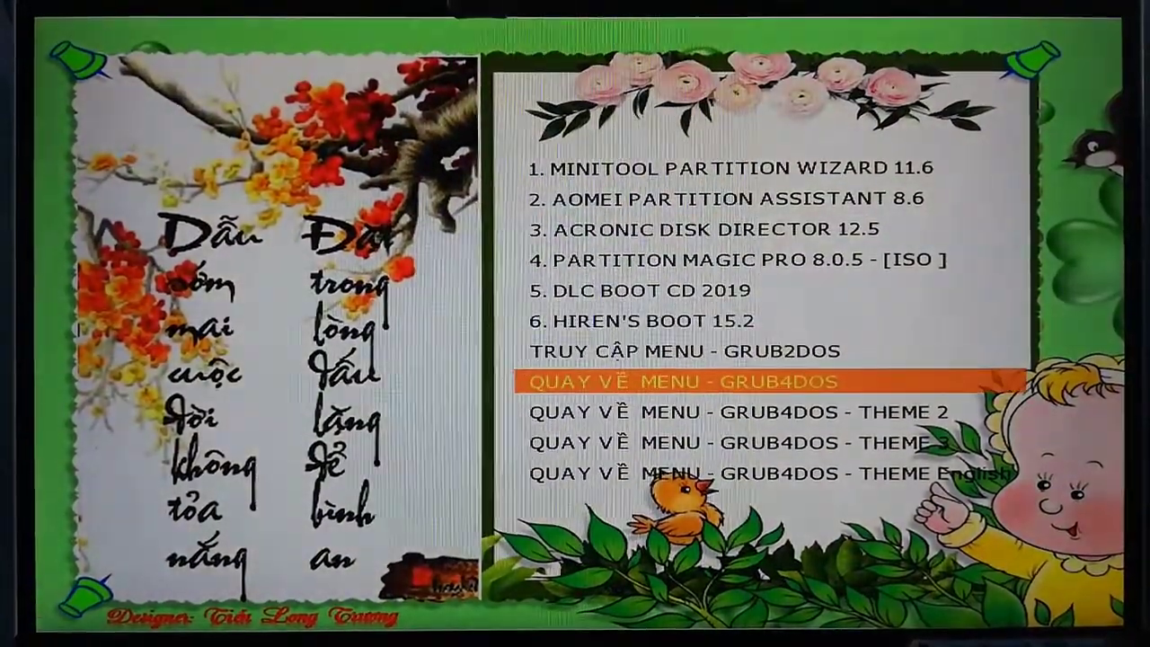
pyautogui.press('Down')
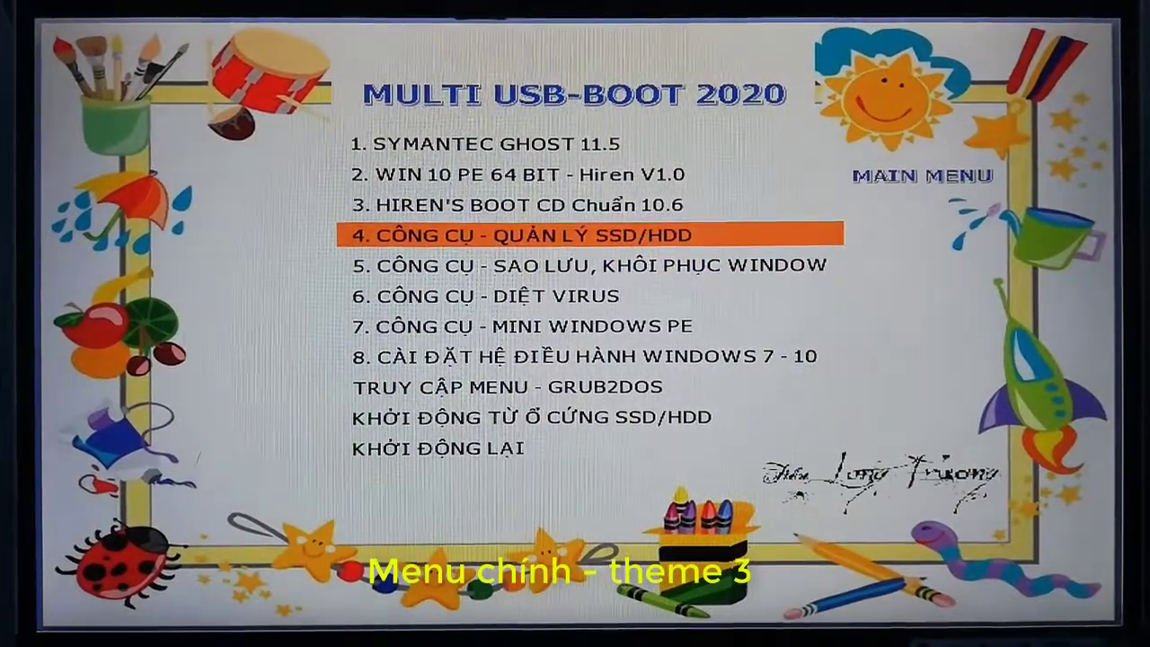
# Open the SSD/HDD management tools from the theme 3 main menu and switch to the GRUB4DOS main menu in the English theme
pyautogui.press('Return')
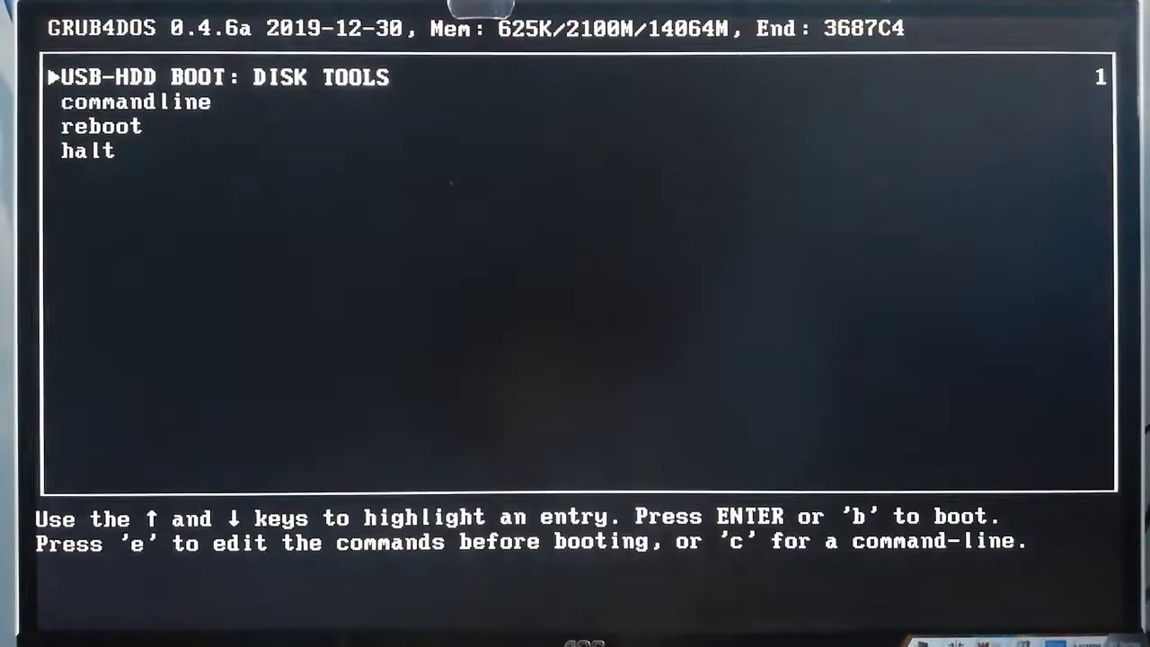
pyautogui.press('Down')
pyautogui.press('Down')
pyautogui.press('Down')
pyautogui.press('Down')
pyautogui.press('Down')
pyautogui.press('Down')
pyautogui.press('Down')
pyautogui.press('Down')
pyautogui.press('Down')
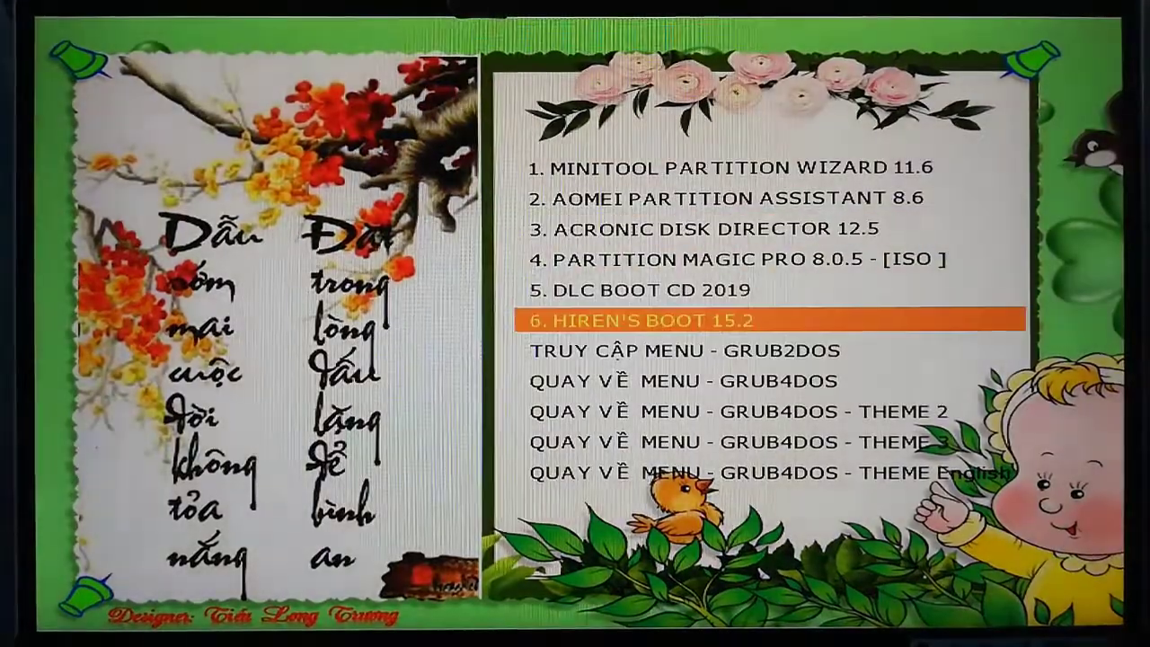
pyautogui.press('Down')
pyautogui.press('Return')
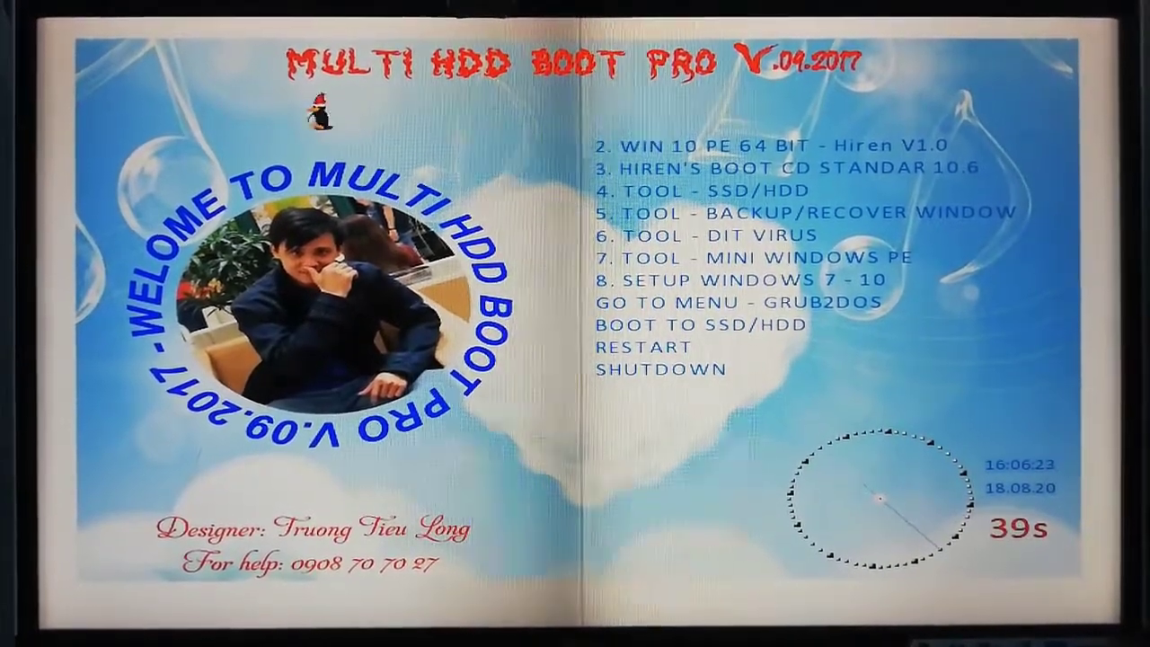
pyautogui.press('Down')
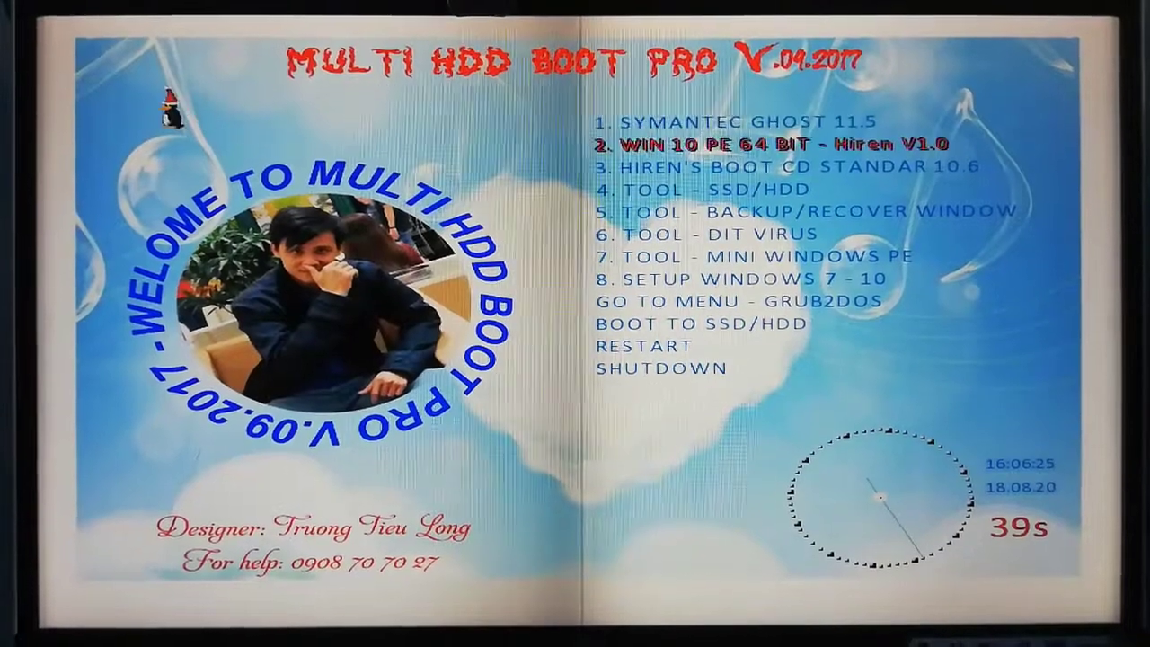